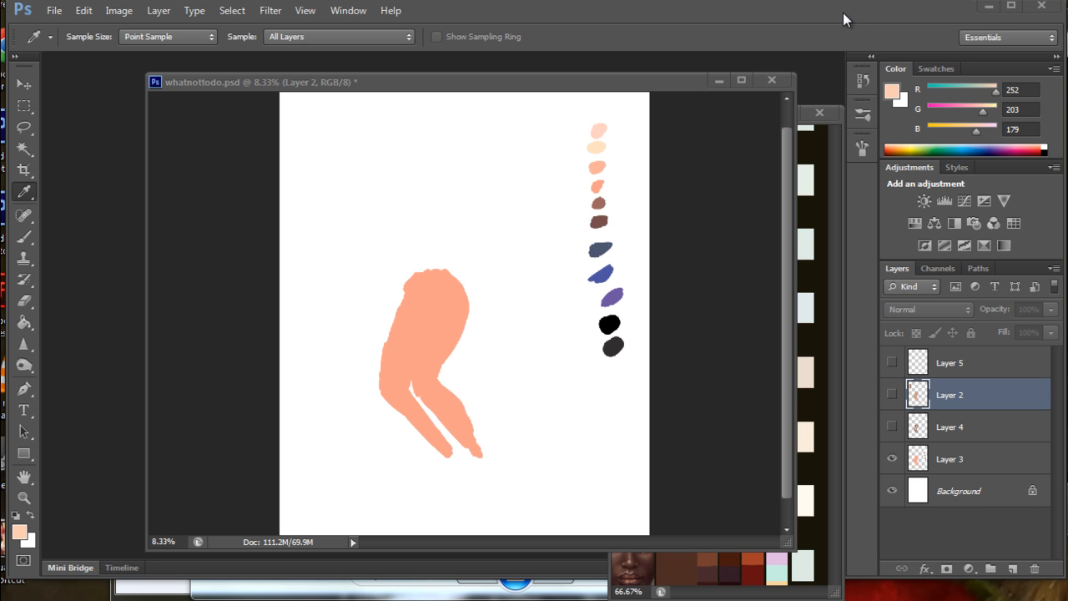
pyautogui.click(628, 89)
pyautogui.moveTo(627, 89); pyautogui.dragTo(595, 85)
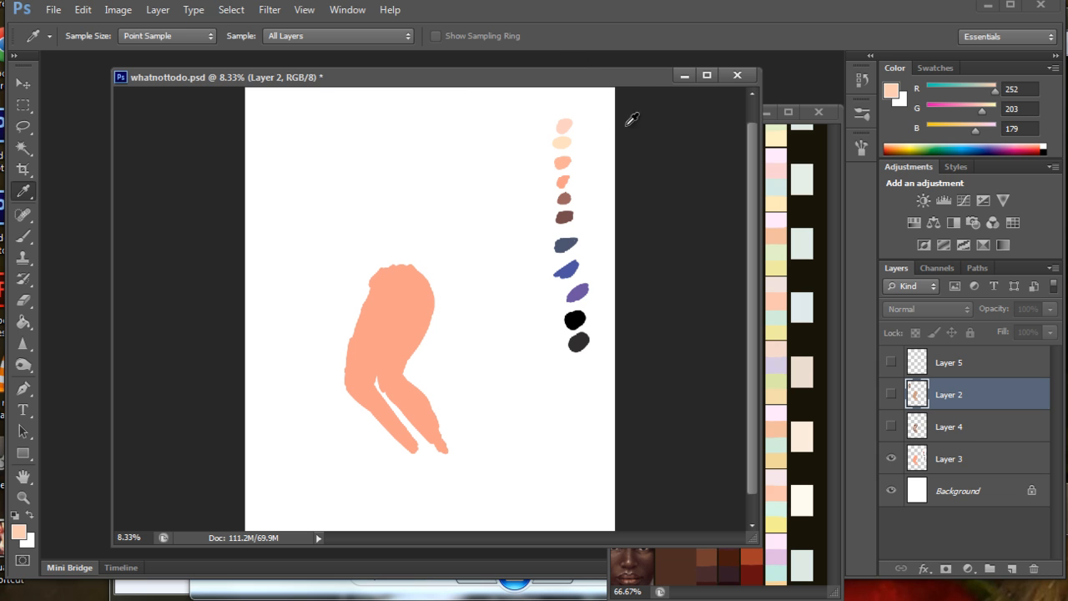
pyautogui.click(23, 240)
pyautogui.moveTo(324, 82); pyautogui.dragTo(313, 77)
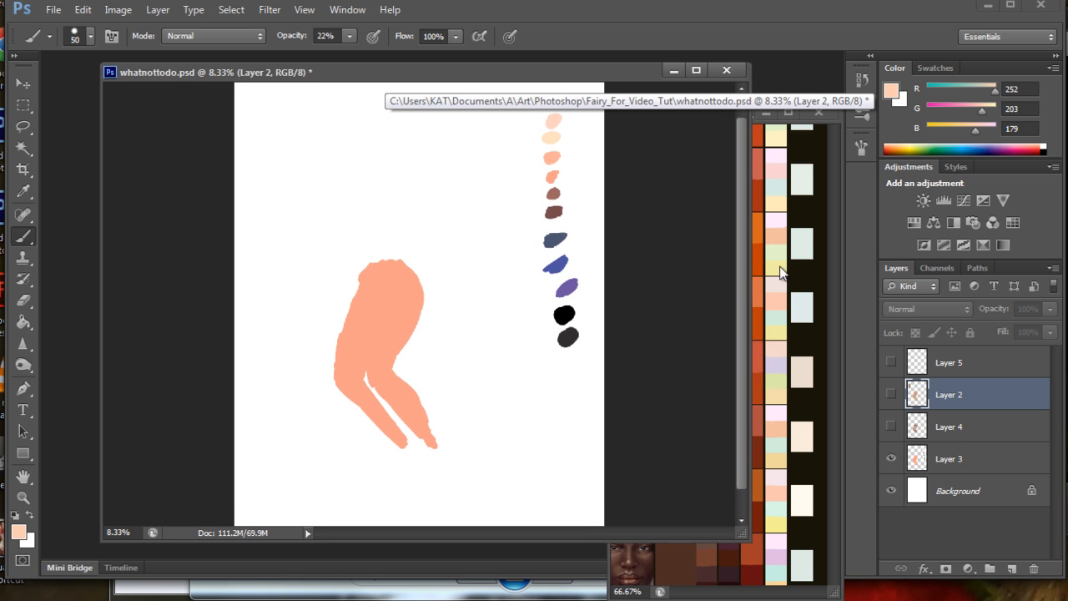
pyautogui.moveTo(628, 73); pyautogui.dragTo(649, 77)
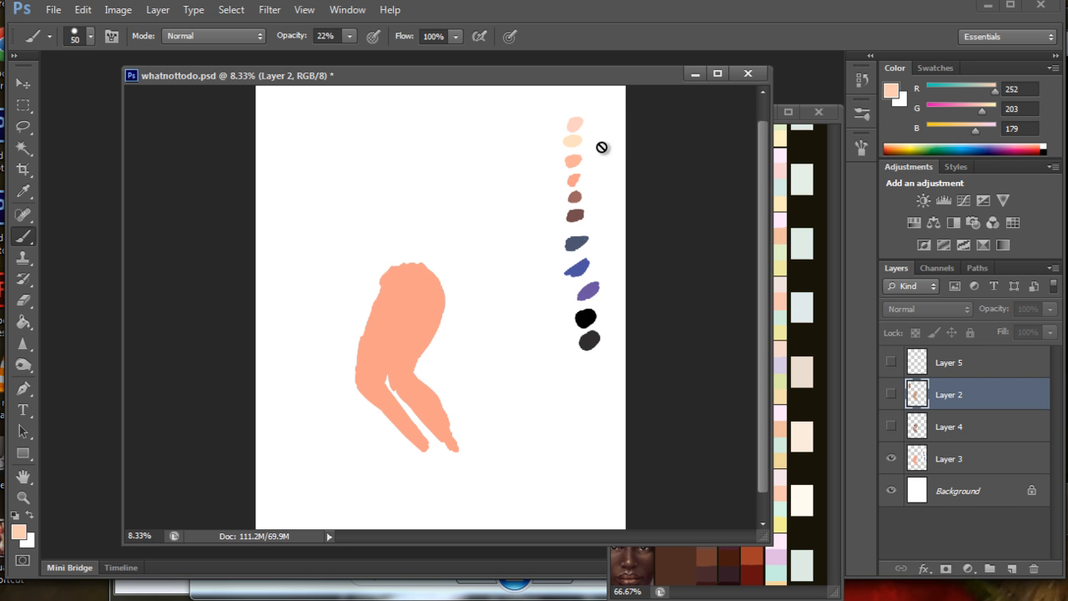
# - Sample the flat peach base colour of the legs as the foreground colour
pyautogui.click(23, 191)
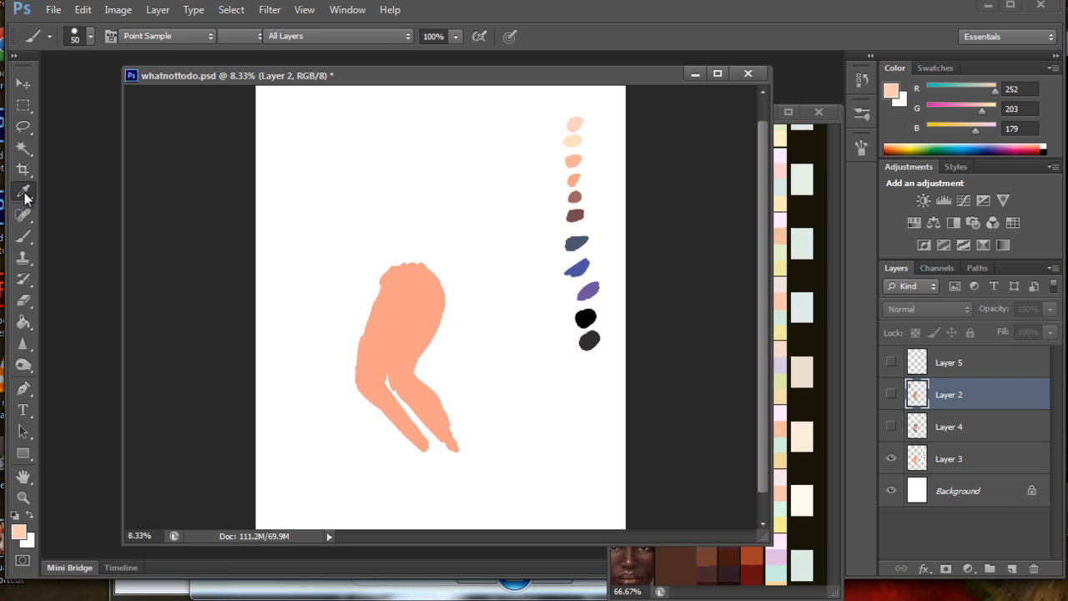
pyautogui.click(417, 311)
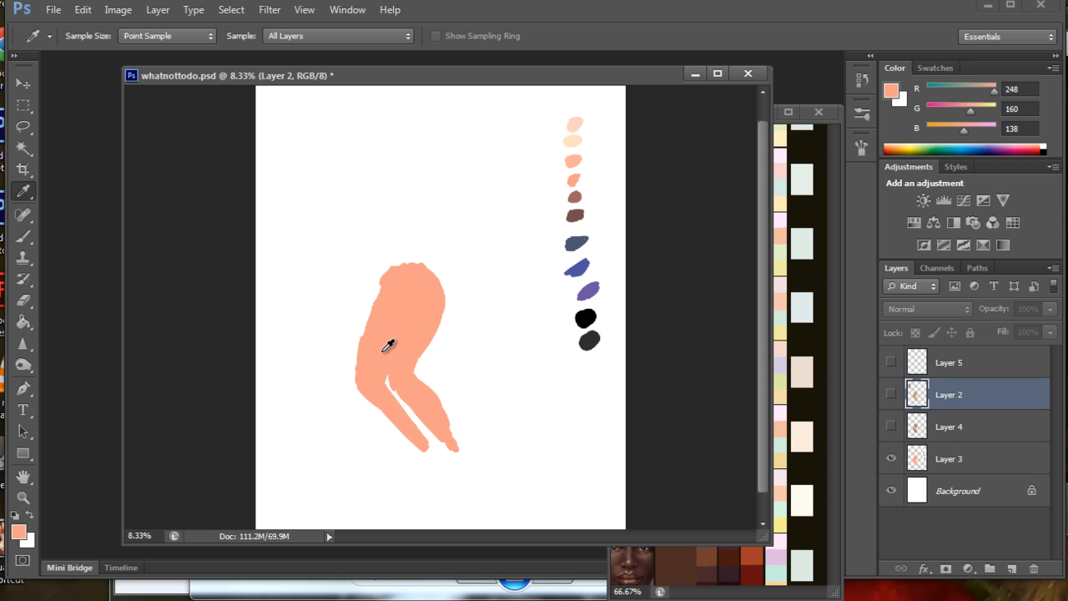
pyautogui.click(23, 238)
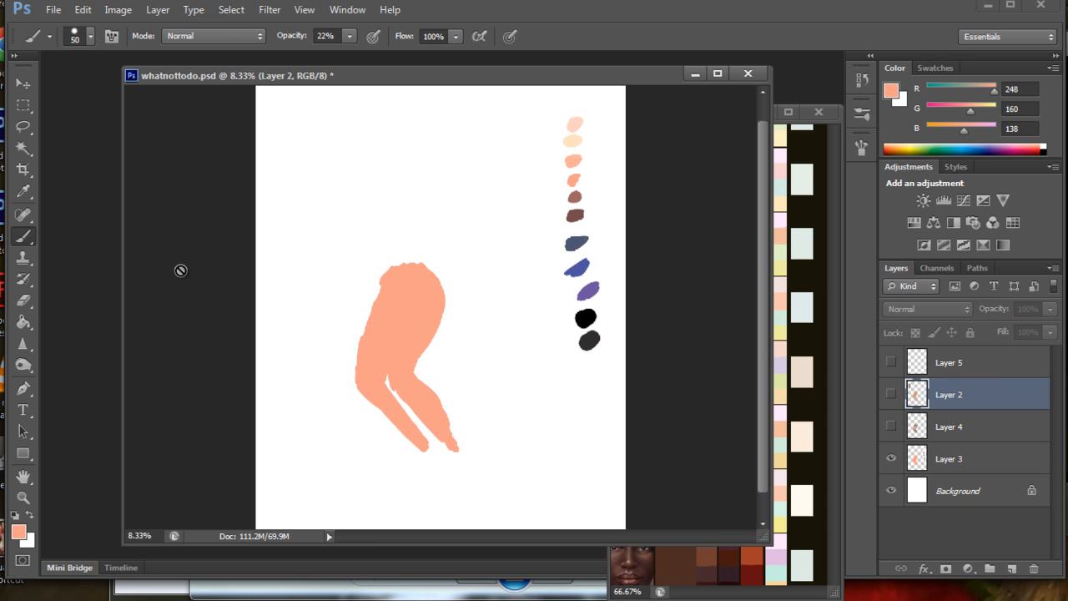
pyautogui.click(23, 191)
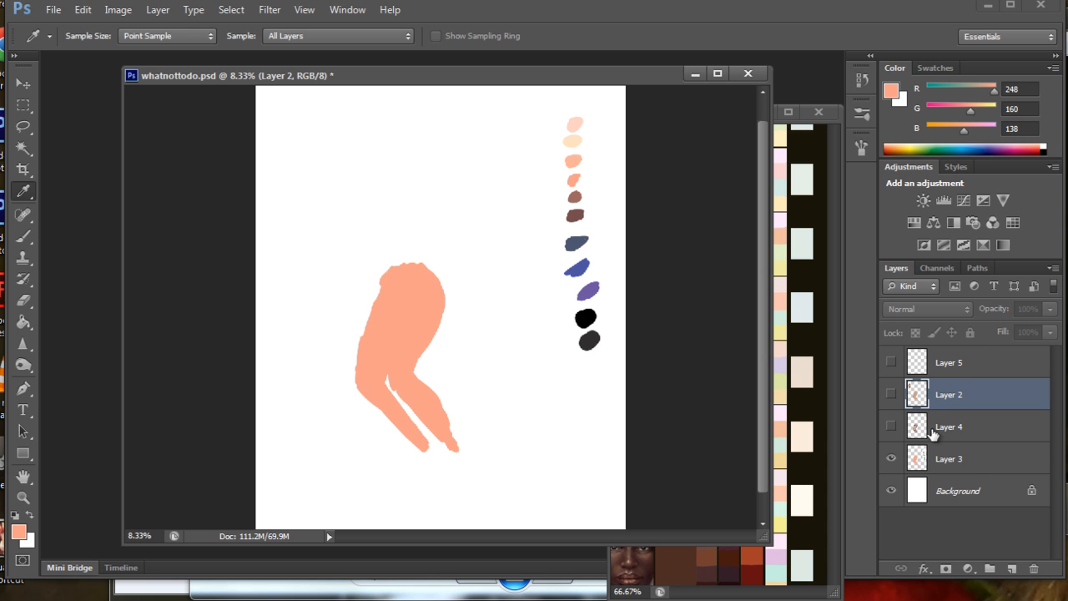
# - Select Layer 3 and show Layer 4 to view the shading over the peach base
pyautogui.click(941, 456)
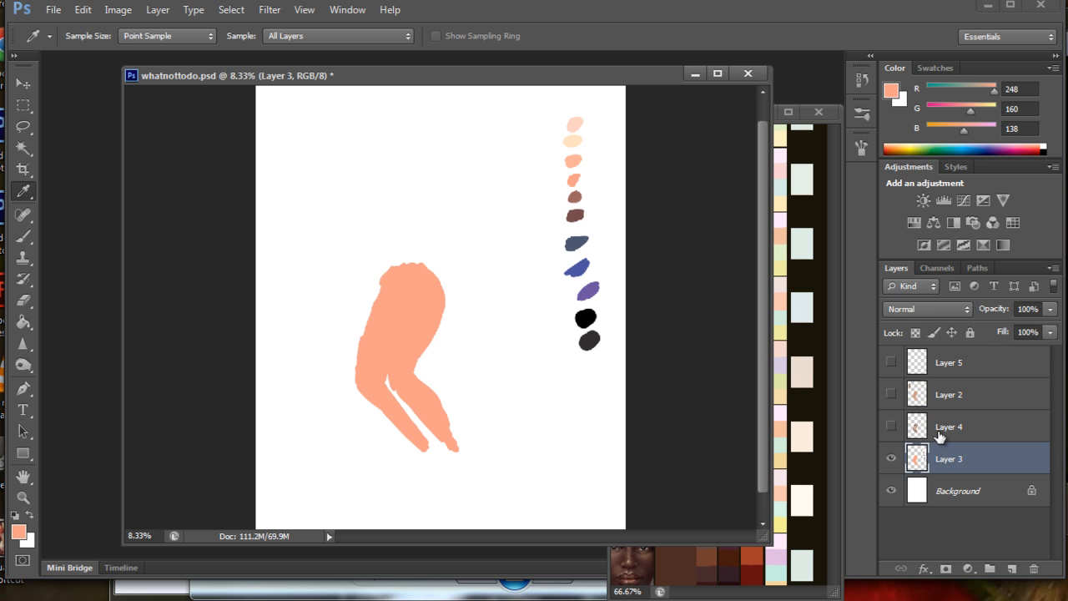
pyautogui.click(891, 428)
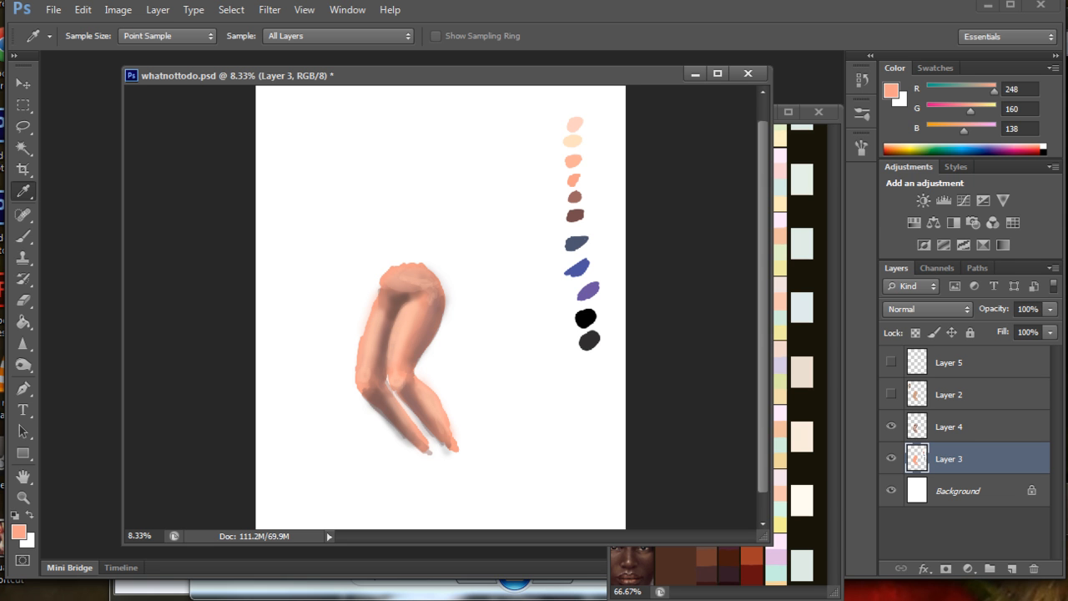
# - Switch to Windows Photo Viewer and examine the skin tones in reference paintings 99 and 95
pyautogui.hotkey('alt', 'Tab')
pyautogui.moveTo(992, 22); pyautogui.dragTo(902, 70)
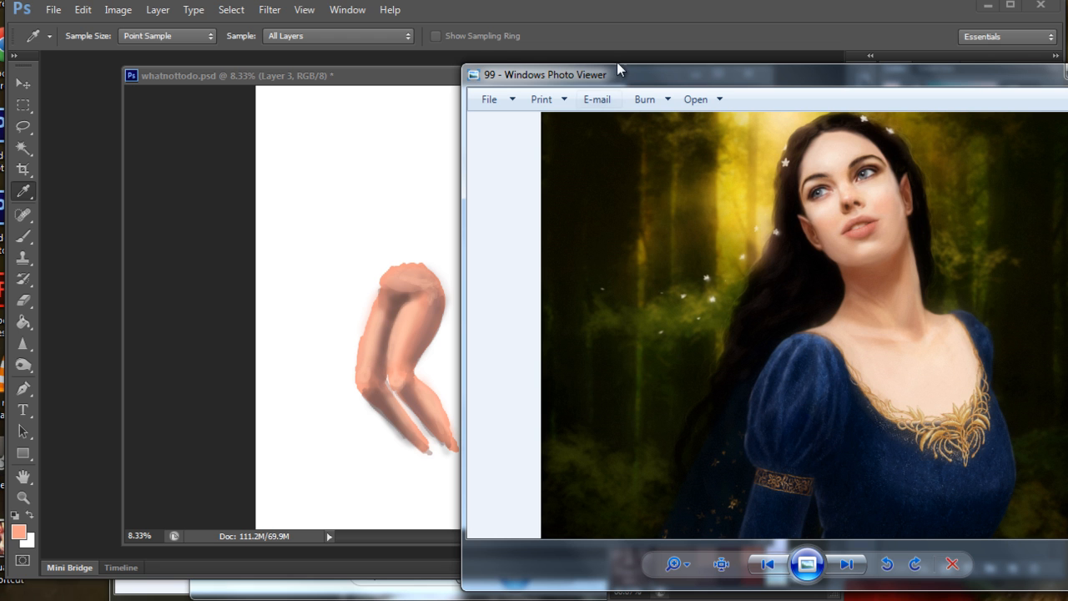
pyautogui.moveTo(620, 77); pyautogui.dragTo(605, 83)
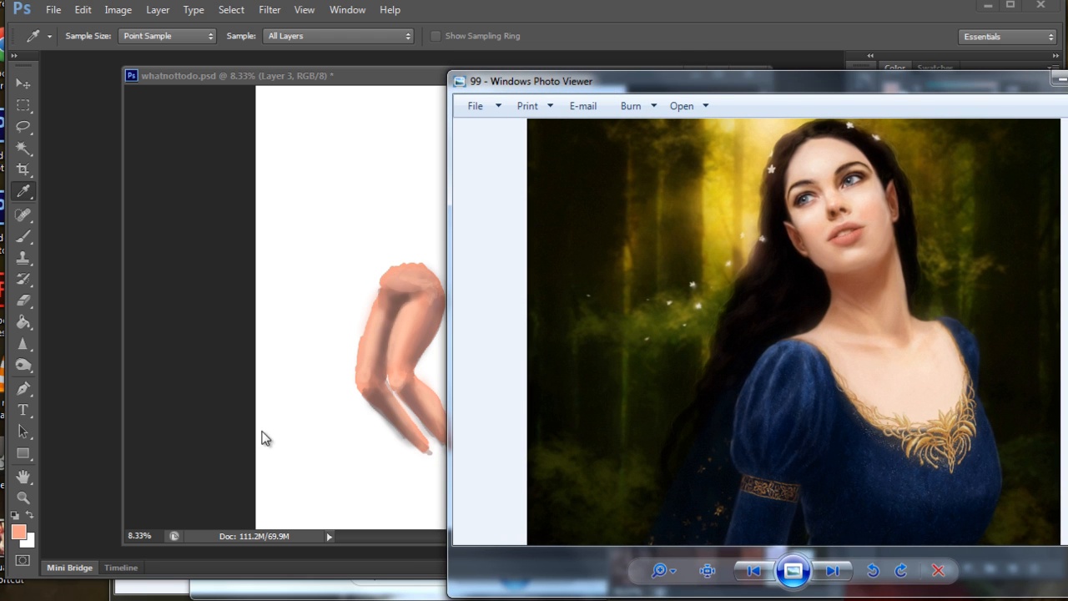
pyautogui.hotkey('alt', 'Tab')
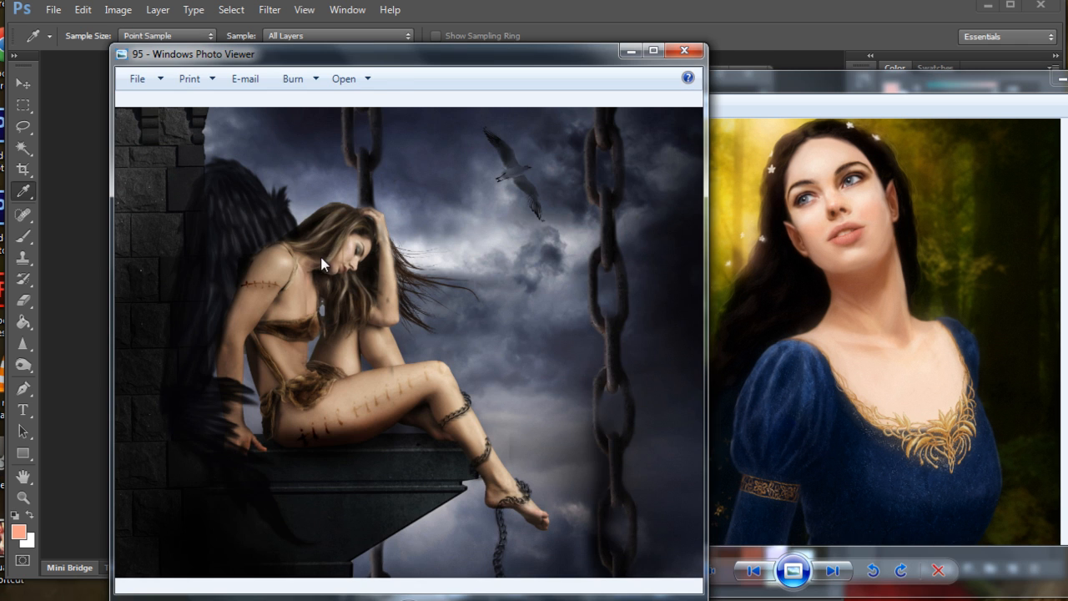
pyautogui.moveTo(393, 62); pyautogui.dragTo(788, 54)
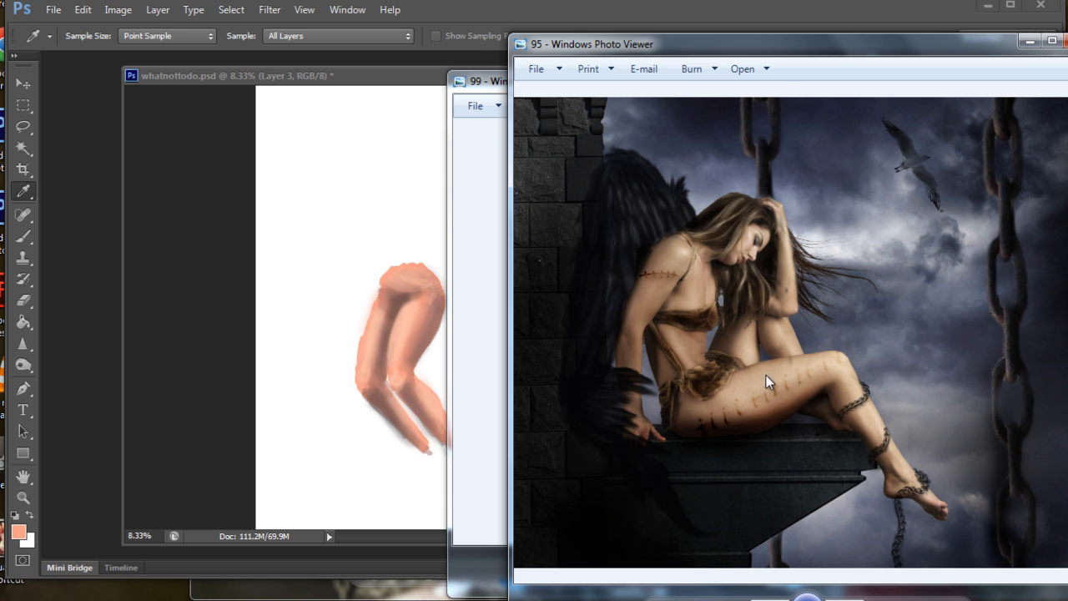
pyautogui.click(1027, 39)
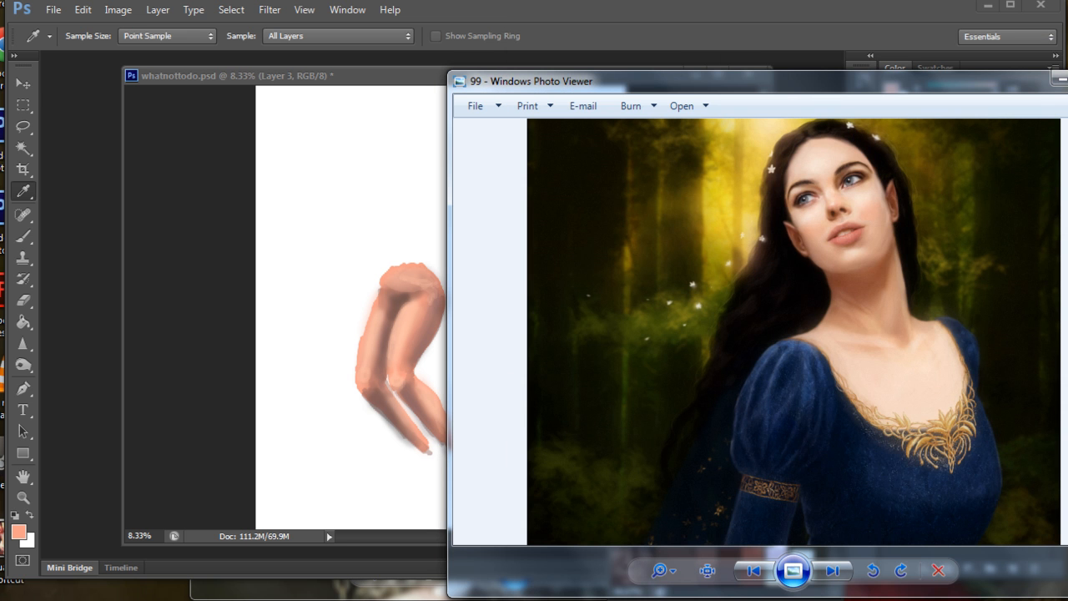
# - Examine the skin tones in the painting of the reclining couple, clear away the reference pictures and return to Photoshop
pyautogui.click(567, 599)
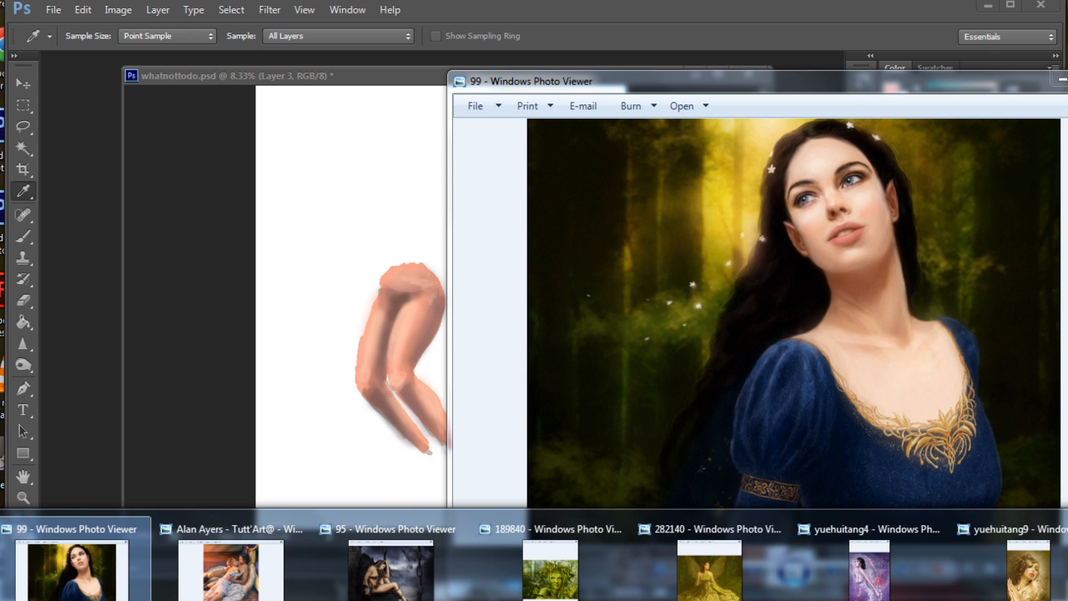
pyautogui.click(221, 542)
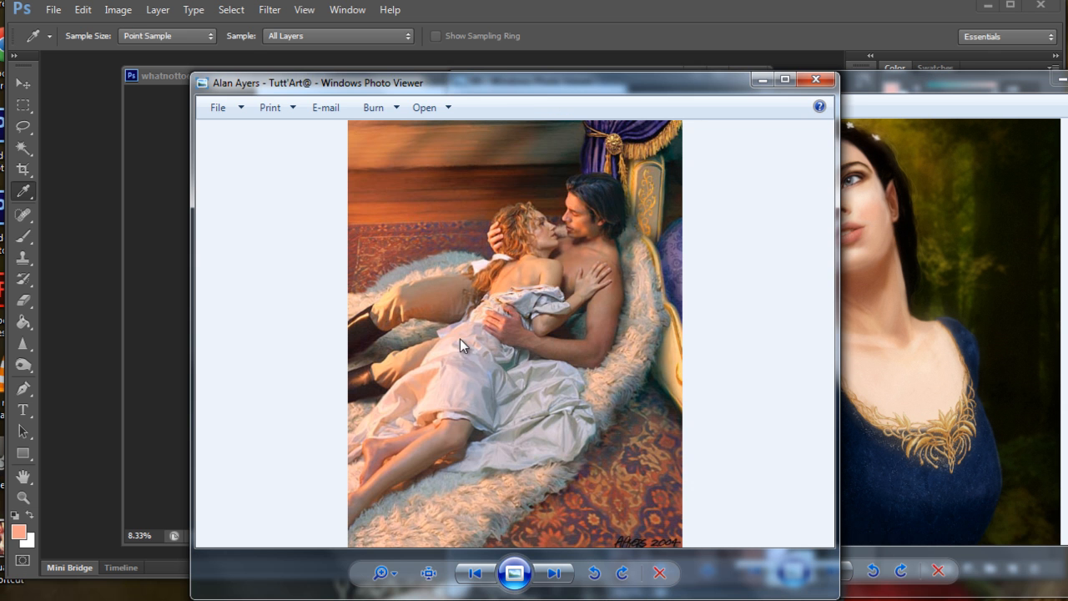
pyautogui.moveTo(500, 81); pyautogui.dragTo(753, 107)
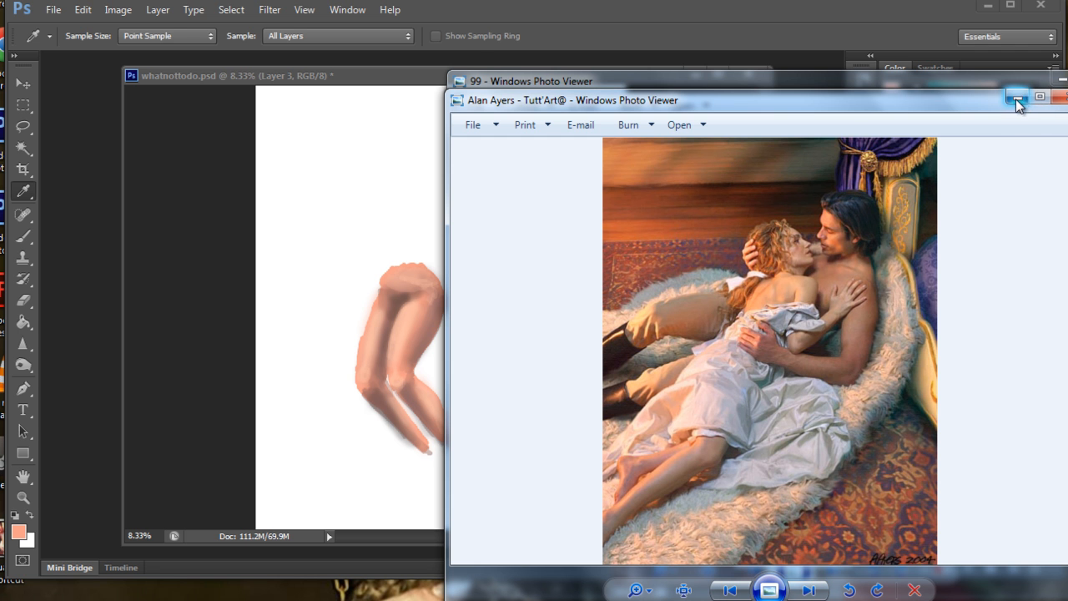
pyautogui.click(1057, 97)
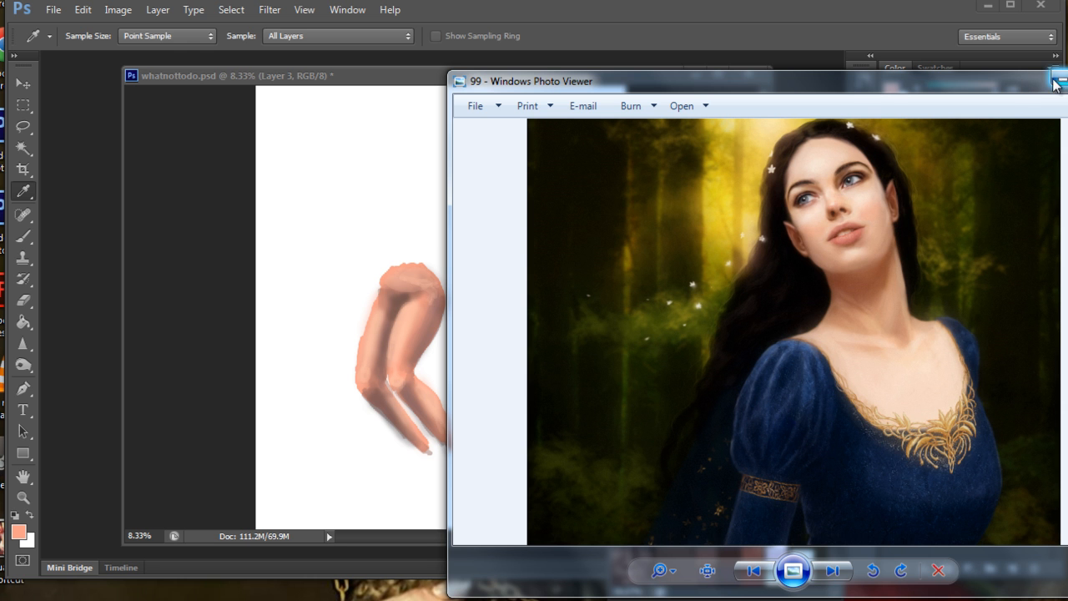
pyautogui.click(1060, 80)
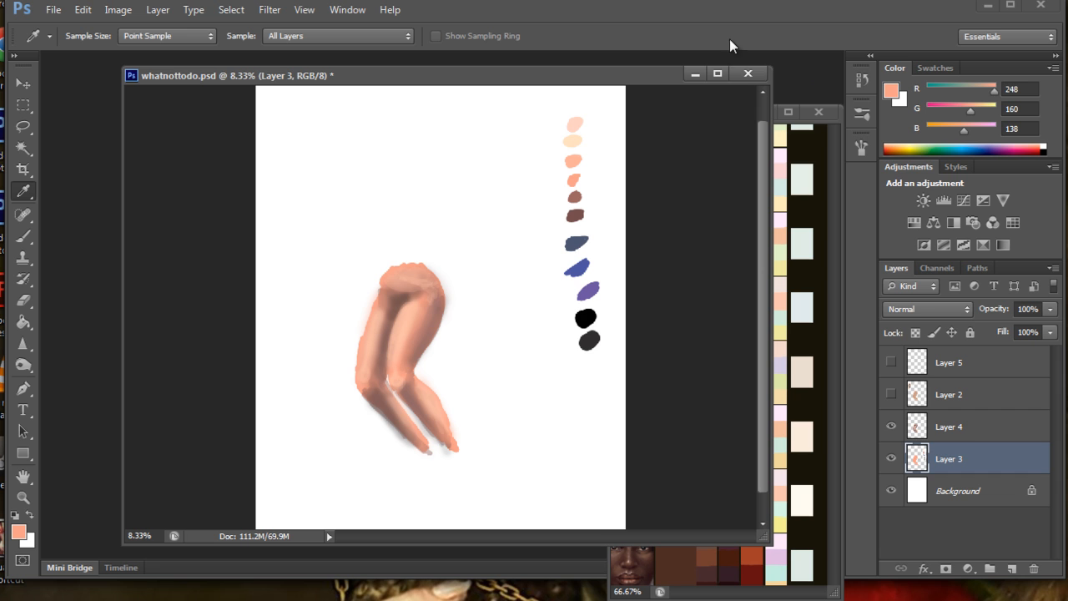
# - Hide Layer 4 and Layer 3 and show Layer 2 with its tan legs and skin swatches
pyautogui.click(891, 427)
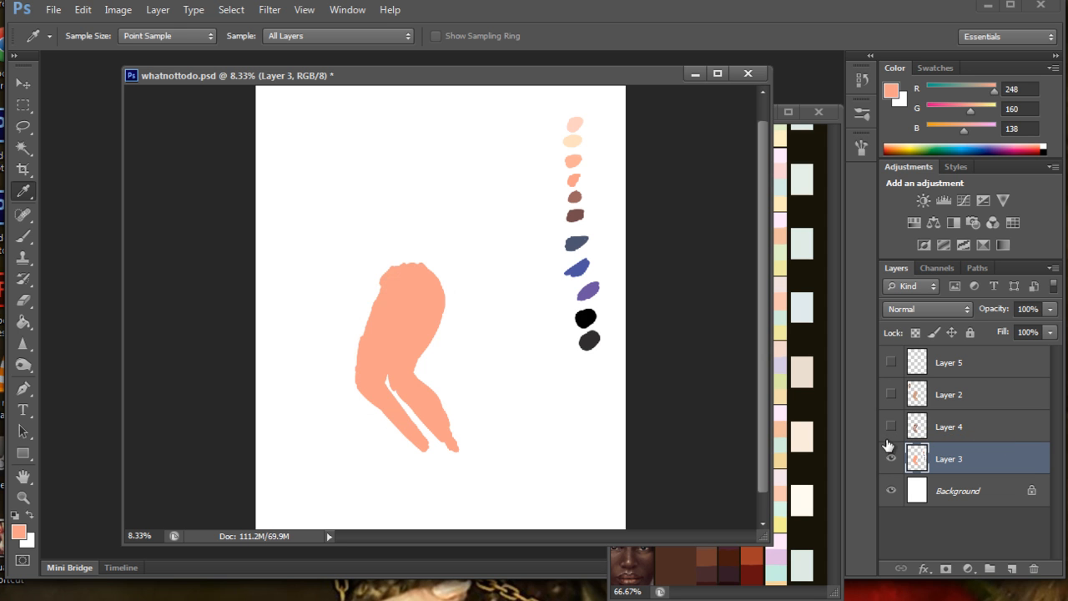
pyautogui.click(891, 459)
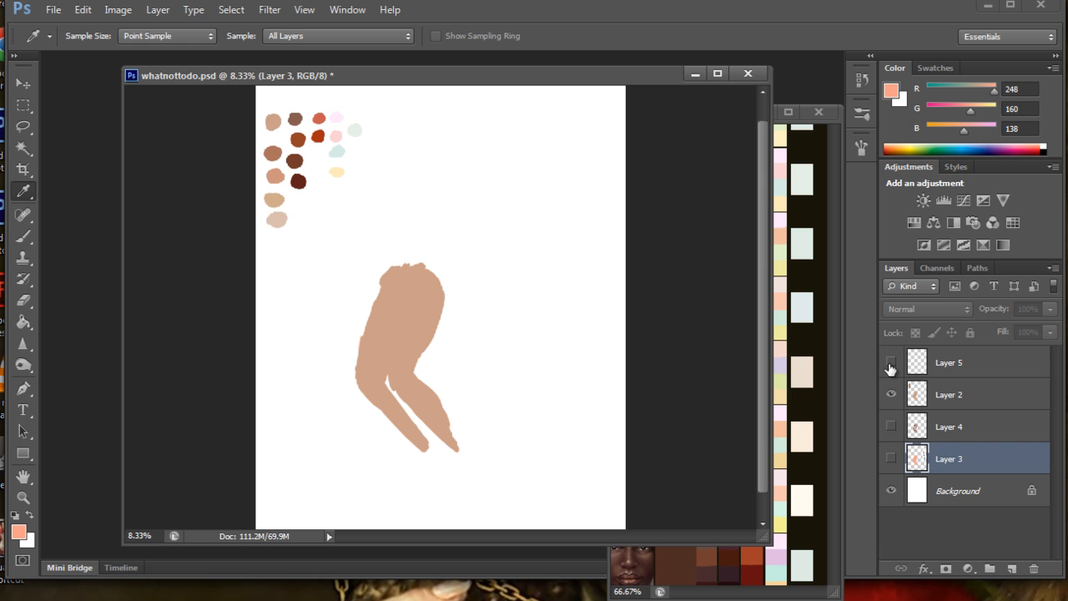
# - Bring the skin tone chart forward and examine its column headings and the skin type rows from Porcelain downward
pyautogui.click(842, 151)
pyautogui.moveTo(715, 112)
pyautogui.mouseDown()
pyautogui.moveTo(713, 89)
pyautogui.moveTo(711, 108)
pyautogui.mouseUp()
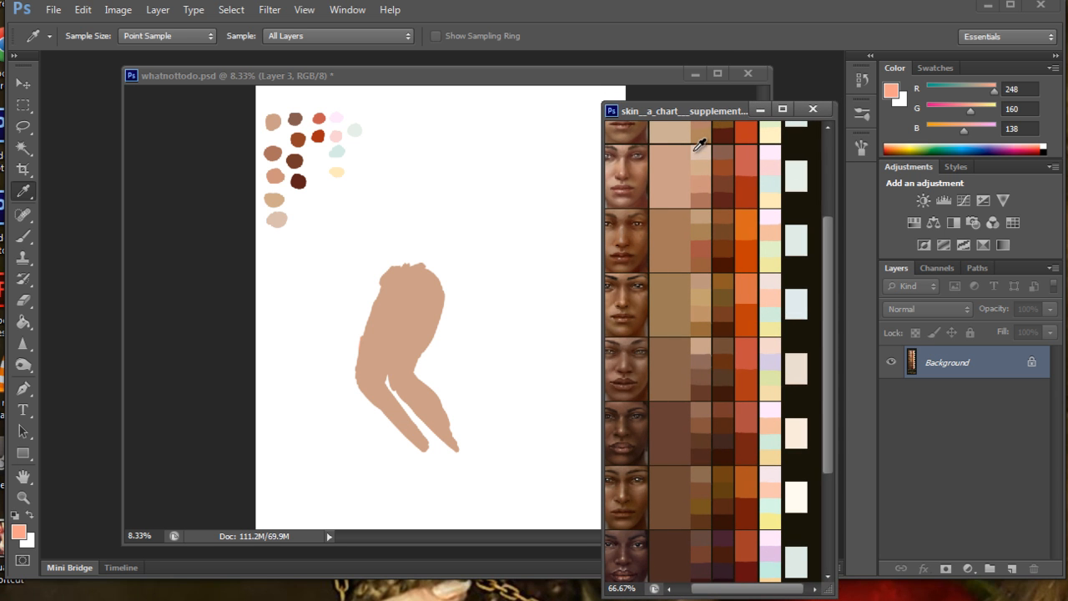
pyautogui.click(603, 175)
pyautogui.moveTo(601, 173); pyautogui.dragTo(544, 172)
pyautogui.moveTo(827, 250); pyautogui.dragTo(837, 153)
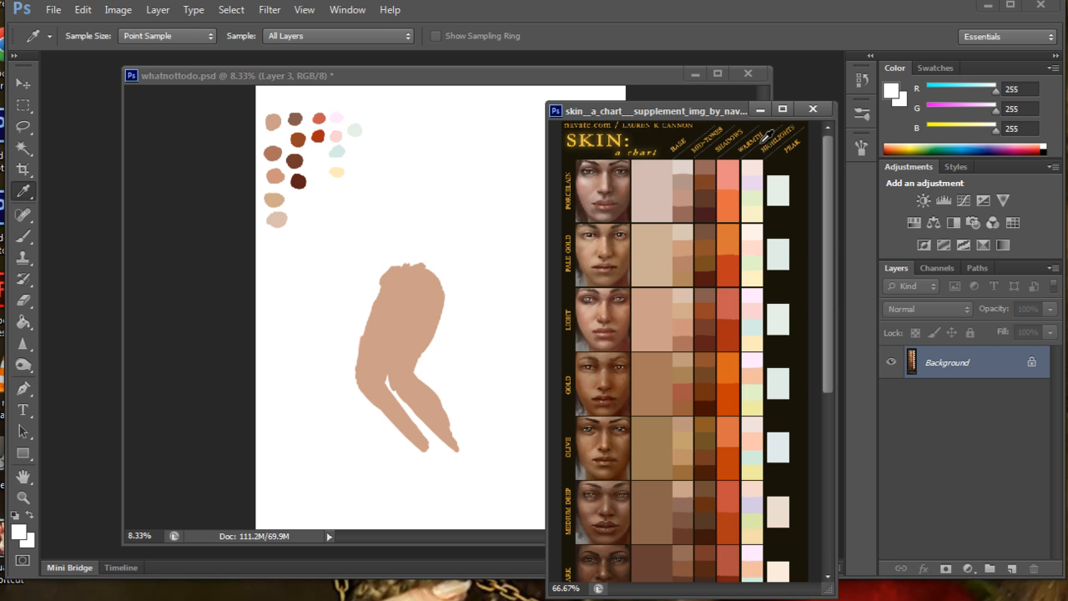
pyautogui.moveTo(828, 162); pyautogui.dragTo(830, 191)
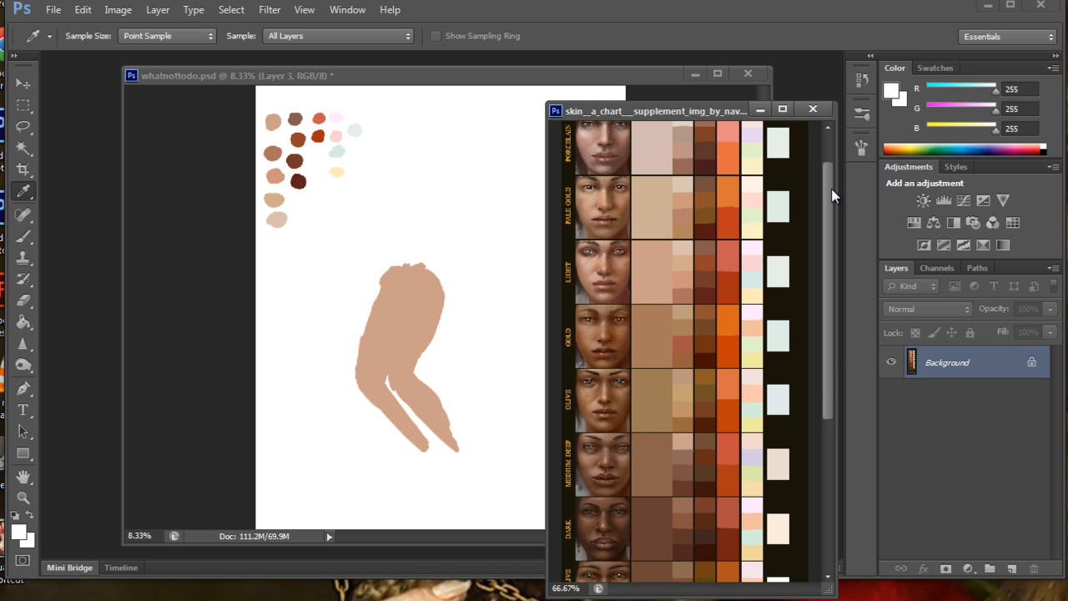
pyautogui.moveTo(828, 197); pyautogui.dragTo(828, 212)
pyautogui.moveTo(720, 108)
pyautogui.mouseDown()
pyautogui.moveTo(720, 79)
pyautogui.moveTo(711, 119)
pyautogui.mouseUp()
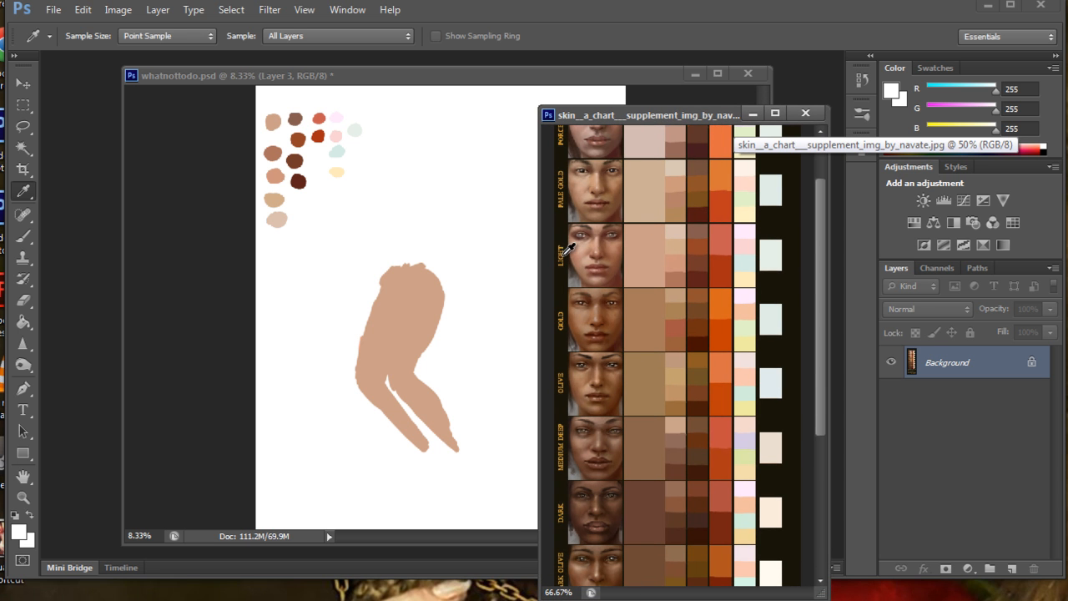
# - Enlarge the skin chart to 100% to compare its Light row with the painted swatches, and minimize the chart
pyautogui.click(315, 8)
pyautogui.click(336, 126)
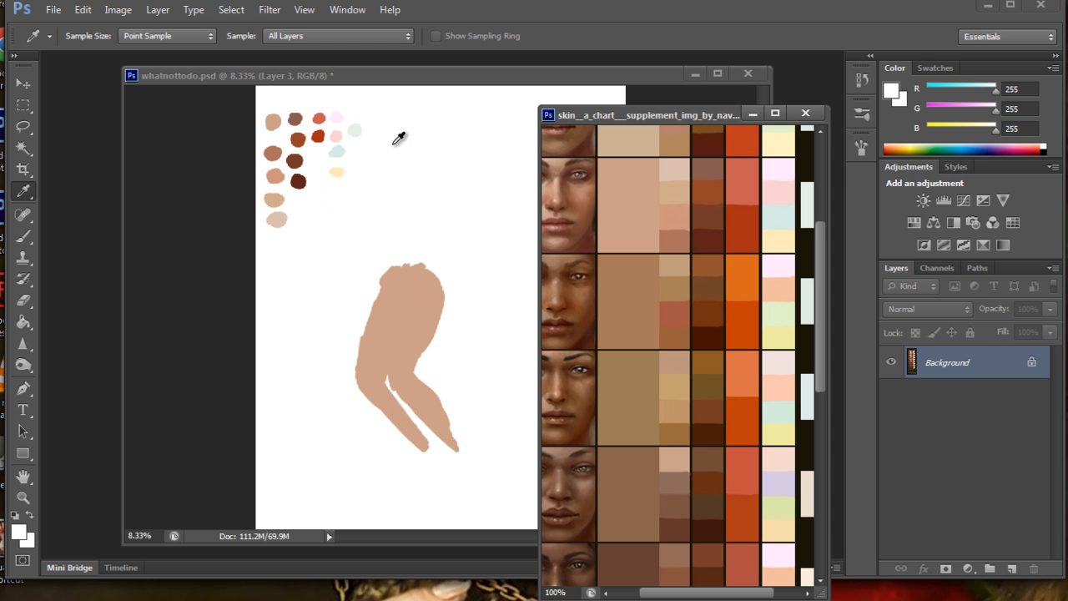
pyautogui.moveTo(660, 597); pyautogui.dragTo(643, 596)
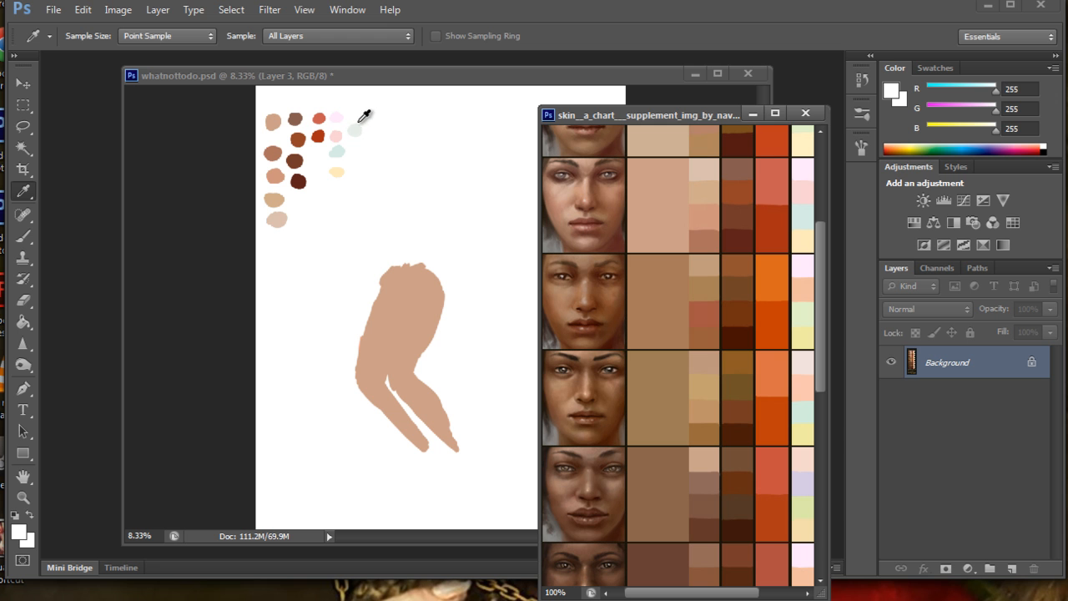
pyautogui.click(752, 113)
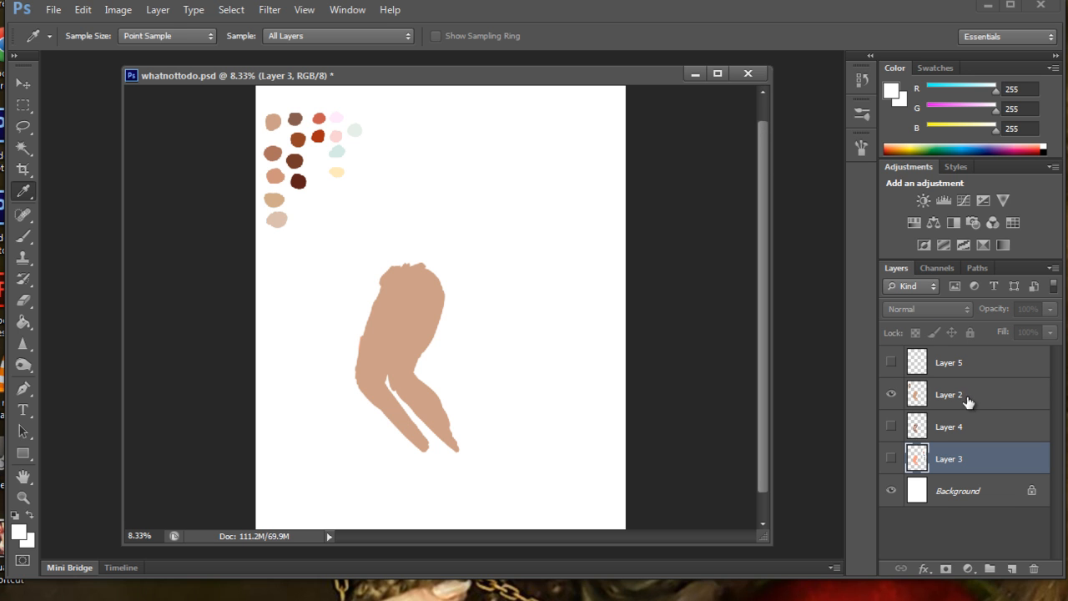
# - Make Layer 5 the active layer and turn on its visibility
pyautogui.click(968, 367)
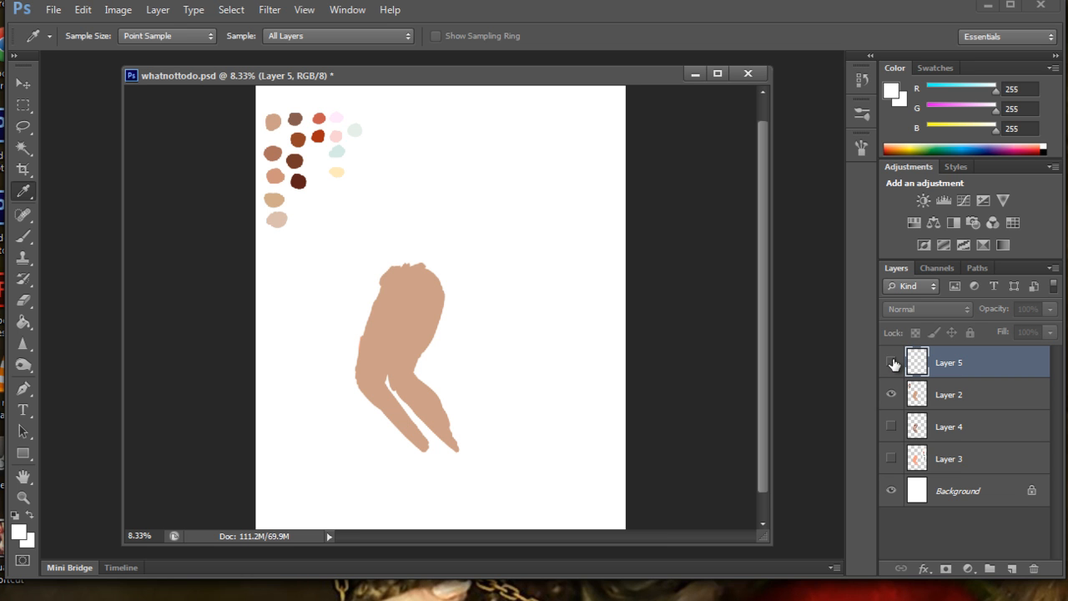
pyautogui.click(891, 364)
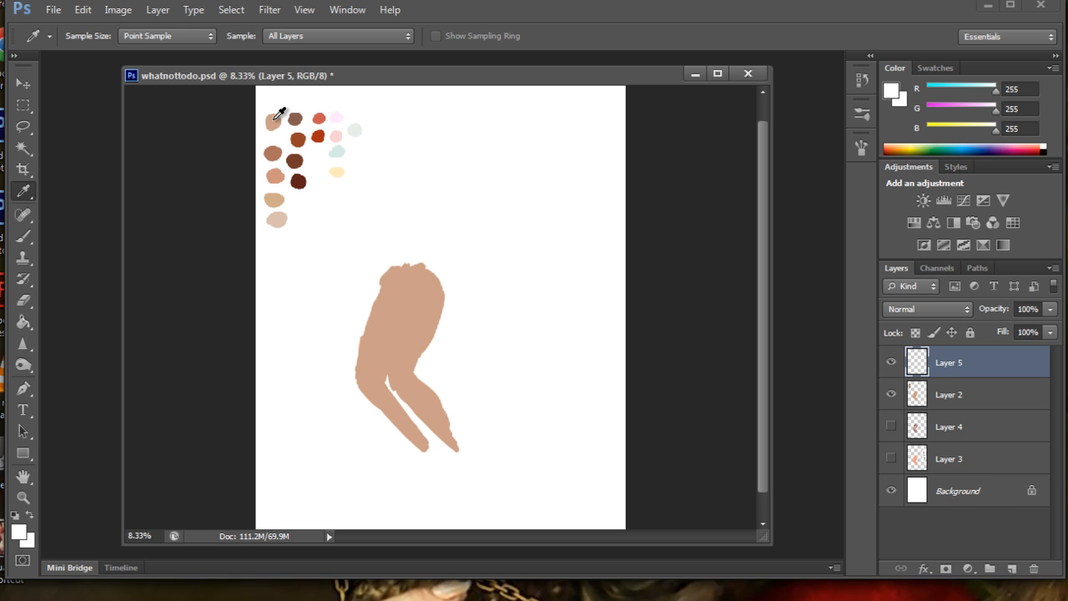
# - Shade the inner part of the left thigh on Layer 5 with the sampled reddish-brown swatch, using an 86 px brush at 22% opacity
pyautogui.click(273, 151)
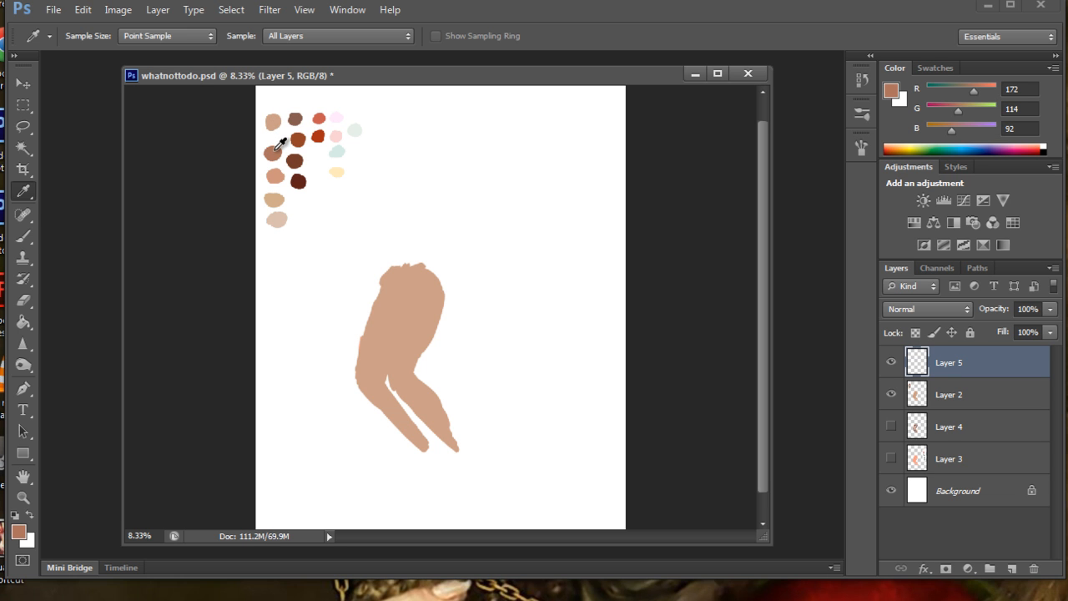
pyautogui.click(25, 238)
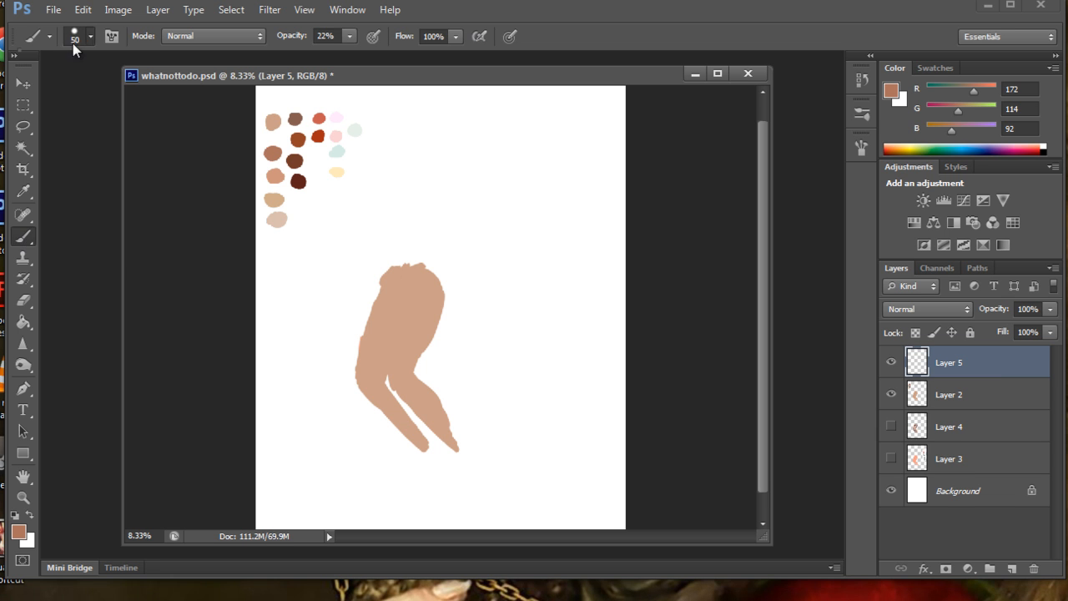
pyautogui.click(74, 36)
pyautogui.moveTo(68, 90); pyautogui.dragTo(99, 91)
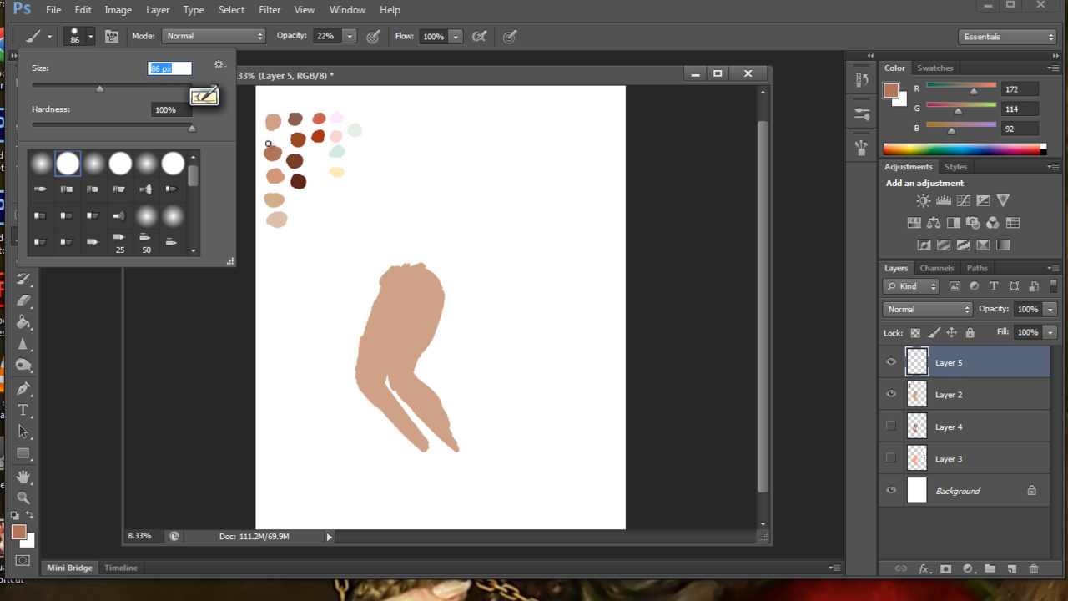
pyautogui.click(368, 79)
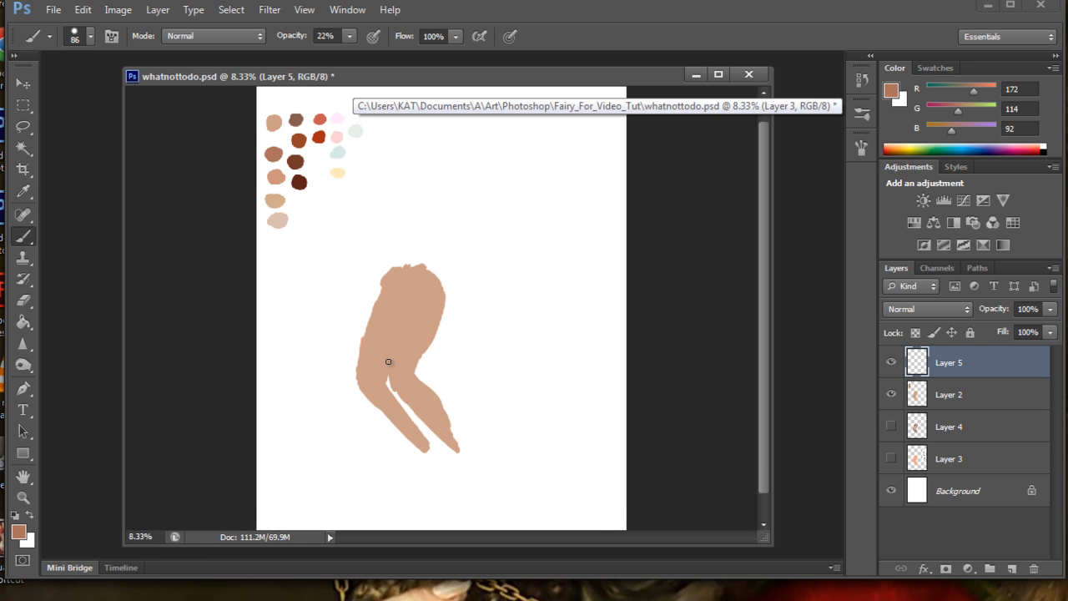
pyautogui.moveTo(383, 374)
pyautogui.mouseDown()
pyautogui.moveTo(399, 302)
pyautogui.moveTo(378, 344)
pyautogui.mouseUp()
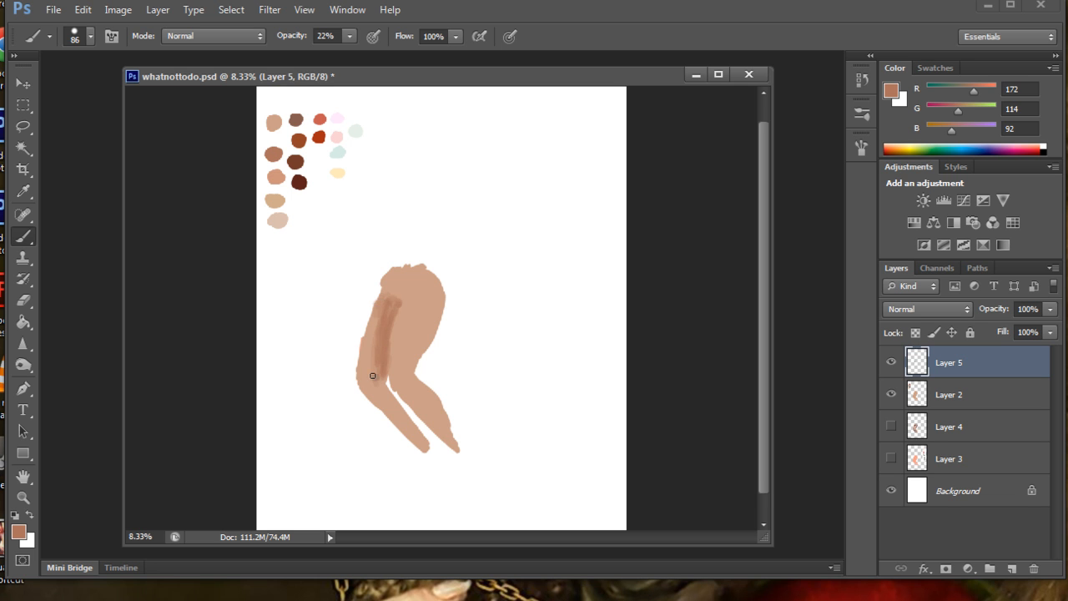
# - Shade both lower legs, the hip and the remaining thigh edges on Layer 5 with the reddish-brown, leaving the right thigh's centre lighter
pyautogui.moveTo(387, 394)
pyautogui.mouseDown()
pyautogui.moveTo(417, 443)
pyautogui.moveTo(369, 394)
pyautogui.moveTo(398, 423)
pyautogui.moveTo(368, 389)
pyautogui.mouseUp()
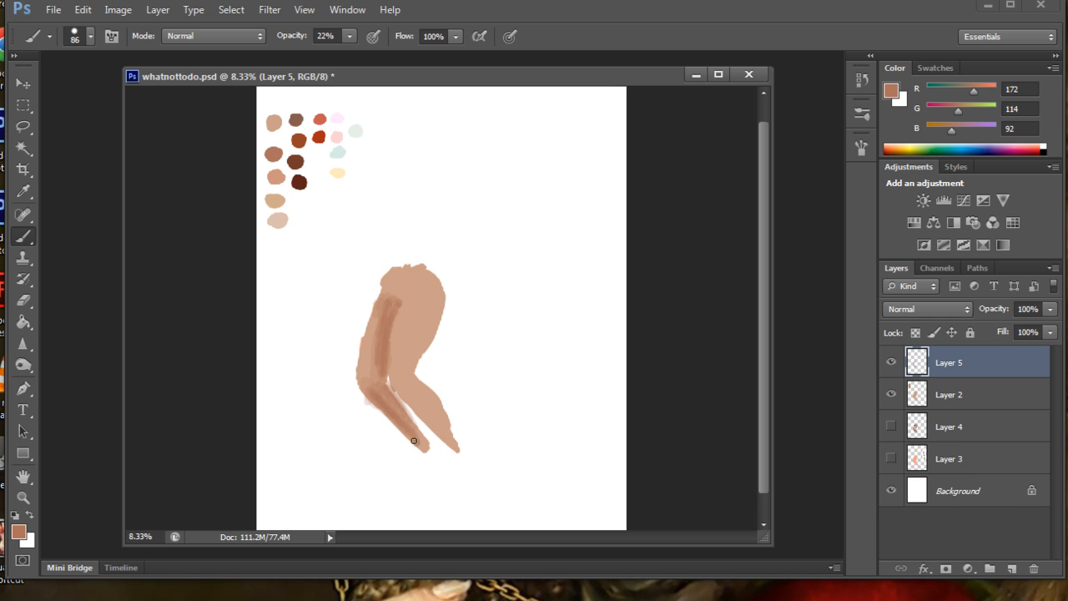
pyautogui.moveTo(399, 388); pyautogui.dragTo(452, 445)
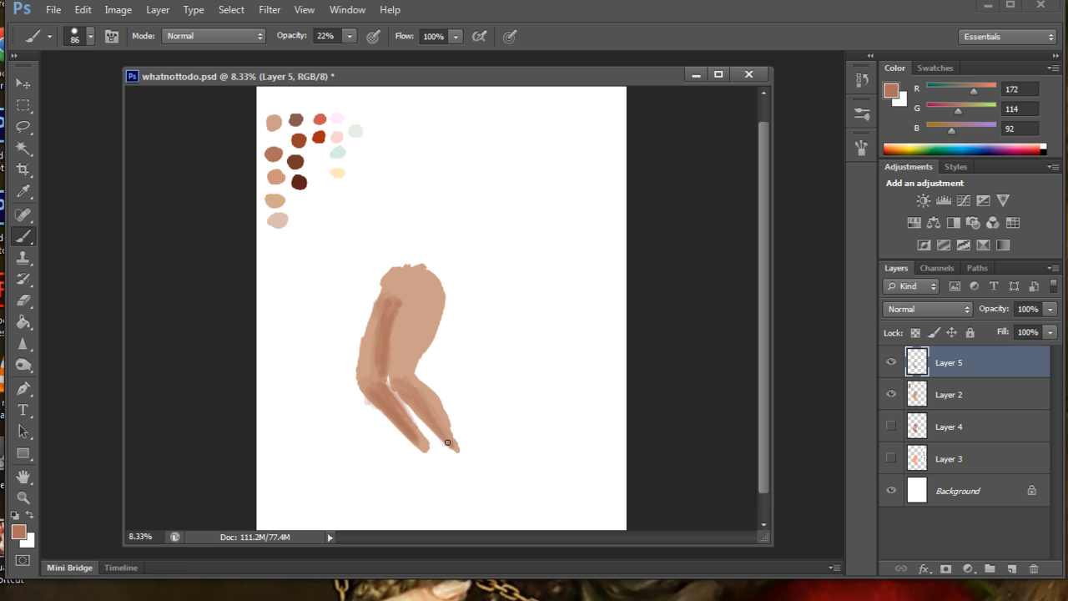
pyautogui.moveTo(408, 377)
pyautogui.mouseDown()
pyautogui.moveTo(434, 296)
pyautogui.moveTo(424, 344)
pyautogui.moveTo(432, 329)
pyautogui.moveTo(430, 294)
pyautogui.mouseUp()
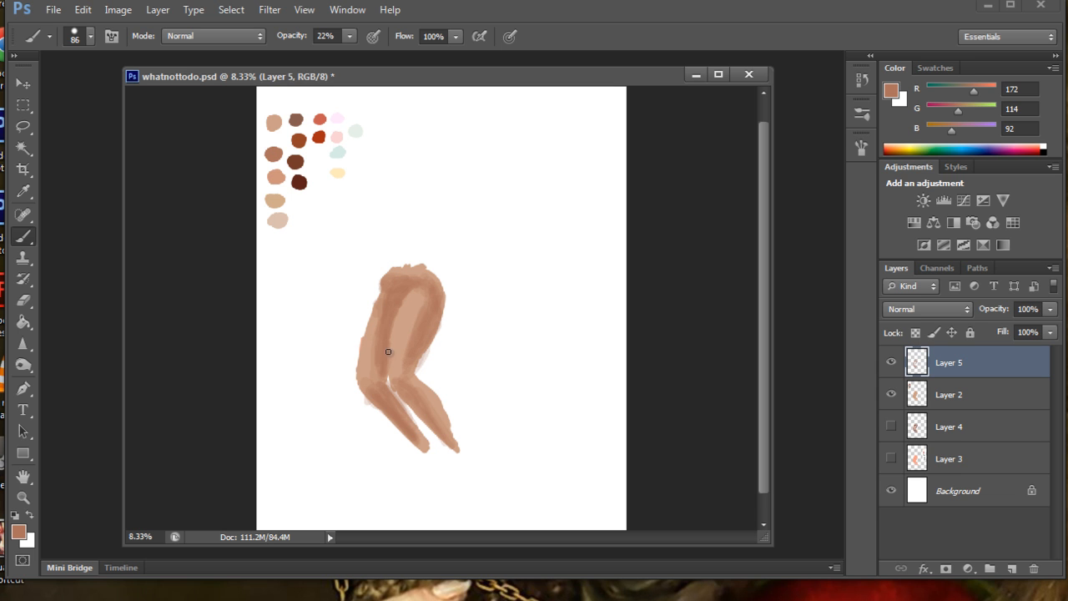
pyautogui.moveTo(391, 377); pyautogui.dragTo(408, 296)
pyautogui.moveTo(360, 372)
pyautogui.mouseDown()
pyautogui.moveTo(385, 294)
pyautogui.moveTo(365, 352)
pyautogui.mouseUp()
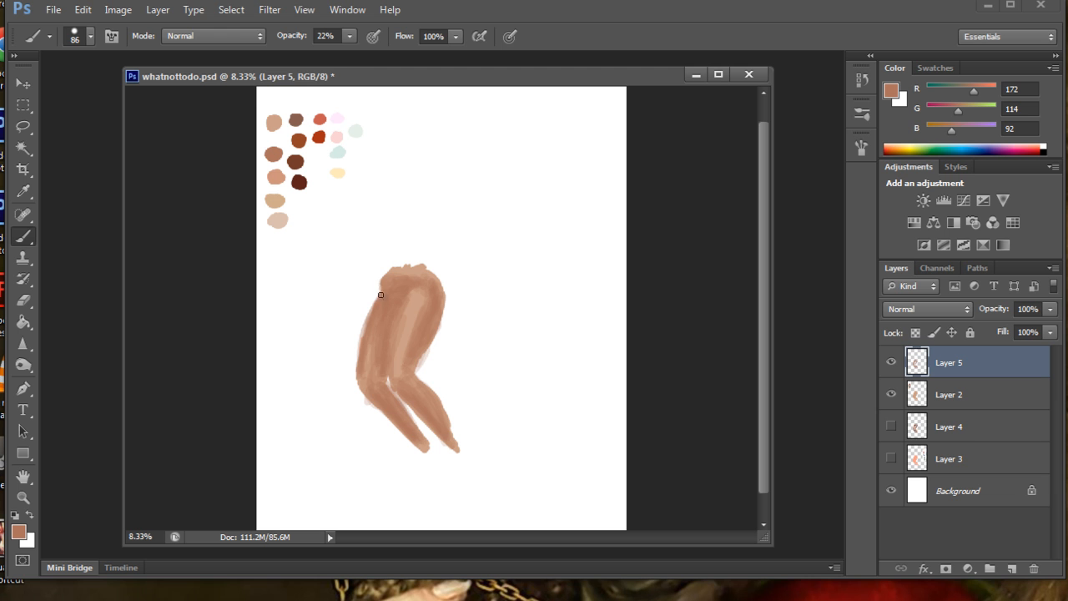
# - Sample the pale beige swatch (RGB 218, 192, 175) and brush highlights onto both thighs, the hip and the left shin
pyautogui.click(32, 191)
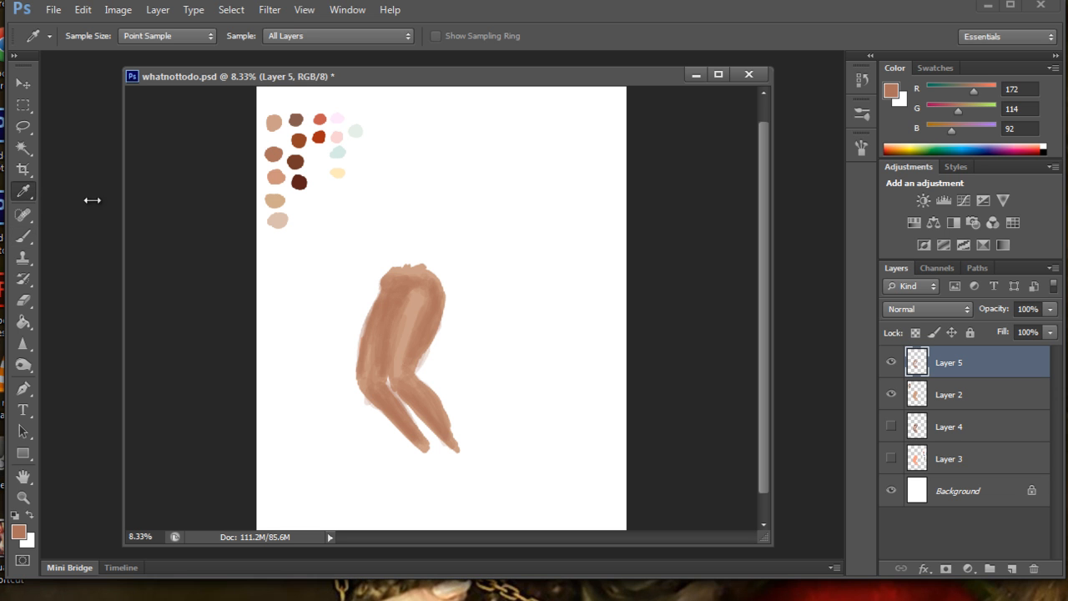
pyautogui.click(279, 218)
pyautogui.click(24, 236)
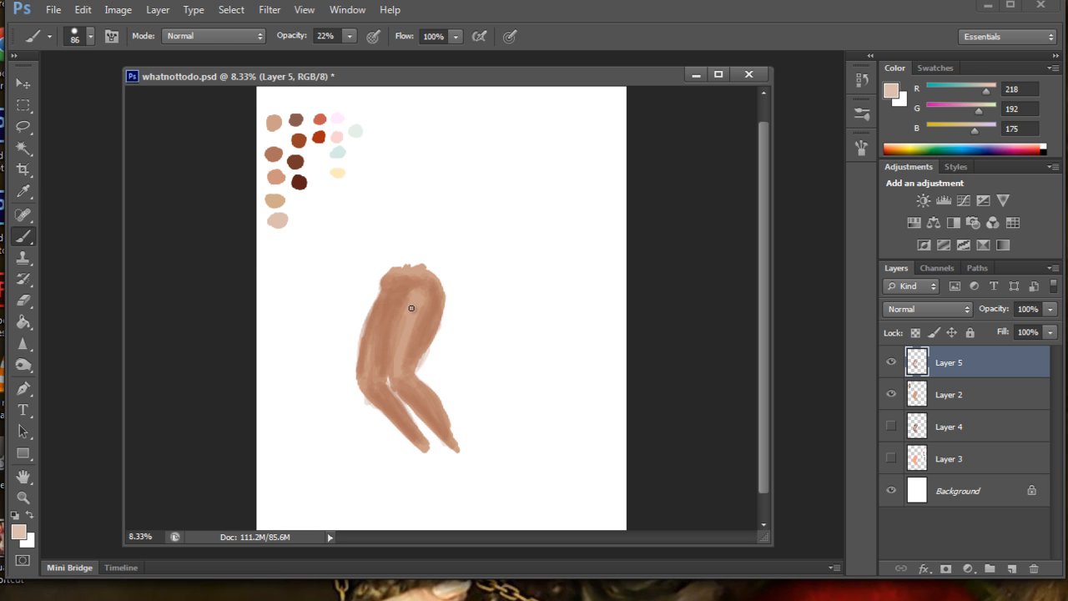
pyautogui.moveTo(407, 300); pyautogui.dragTo(395, 332)
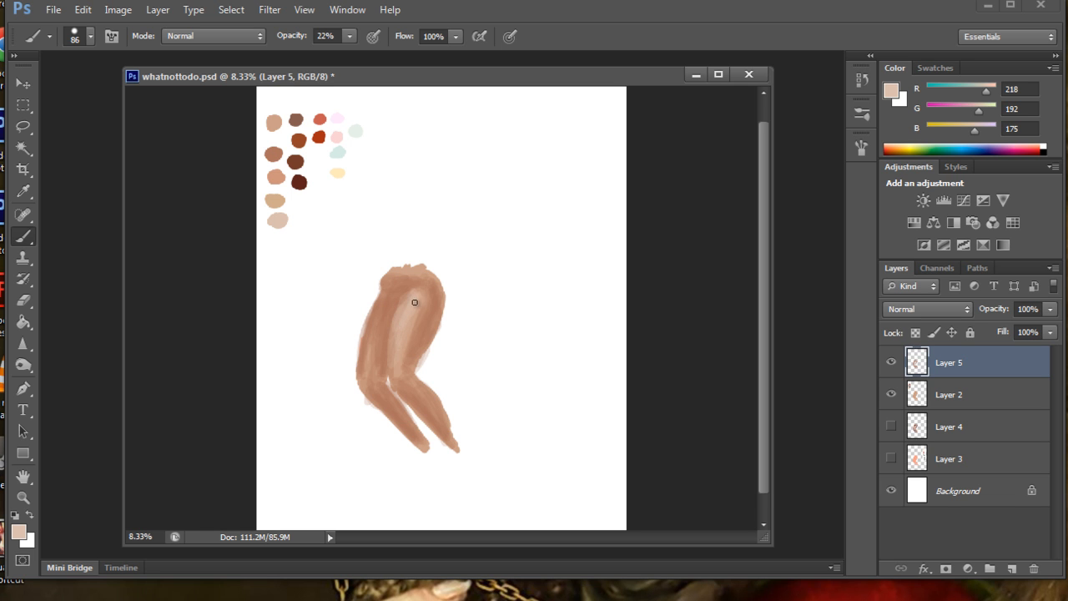
pyautogui.moveTo(411, 298)
pyautogui.mouseDown()
pyautogui.moveTo(375, 363)
pyautogui.moveTo(399, 310)
pyautogui.moveTo(362, 366)
pyautogui.mouseUp()
pyautogui.moveTo(381, 319); pyautogui.dragTo(370, 362)
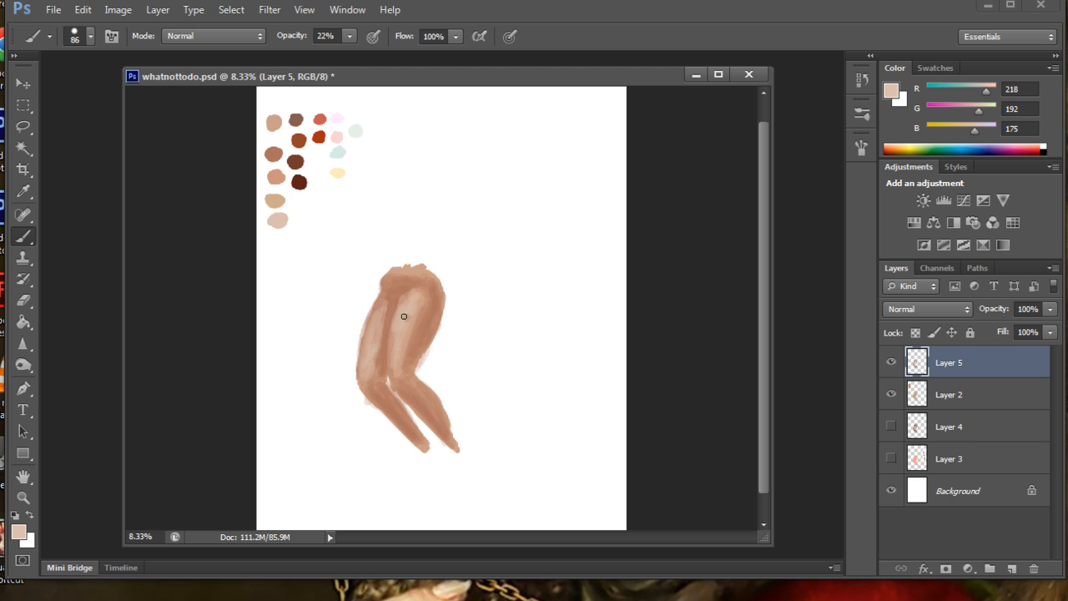
pyautogui.moveTo(427, 297); pyautogui.dragTo(419, 326)
pyautogui.moveTo(388, 271); pyautogui.dragTo(423, 285)
pyautogui.moveTo(389, 399); pyautogui.dragTo(421, 434)
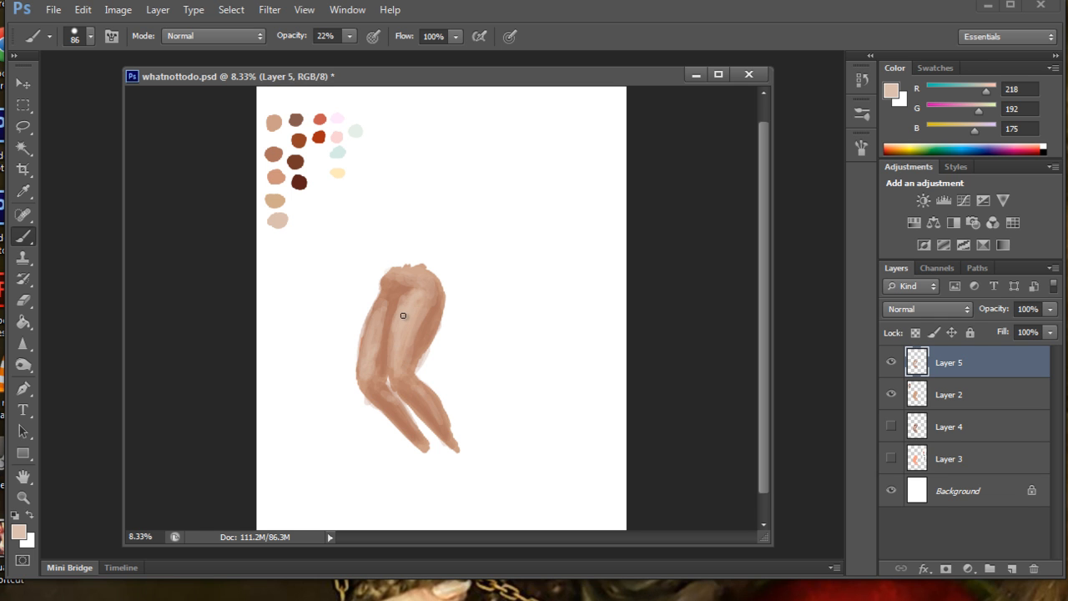
# - Sample the greyish-brown swatch (RGB 135, 93, 79) and deepen the shadows between the thighs and along the lower legs with a soft 63 px brush
pyautogui.click(24, 194)
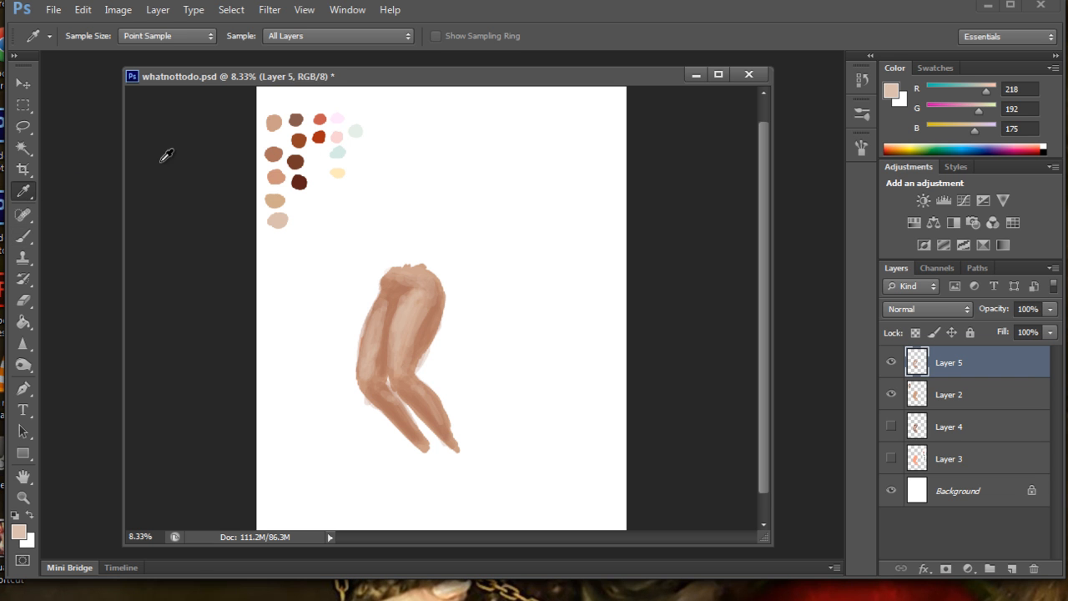
pyautogui.click(297, 120)
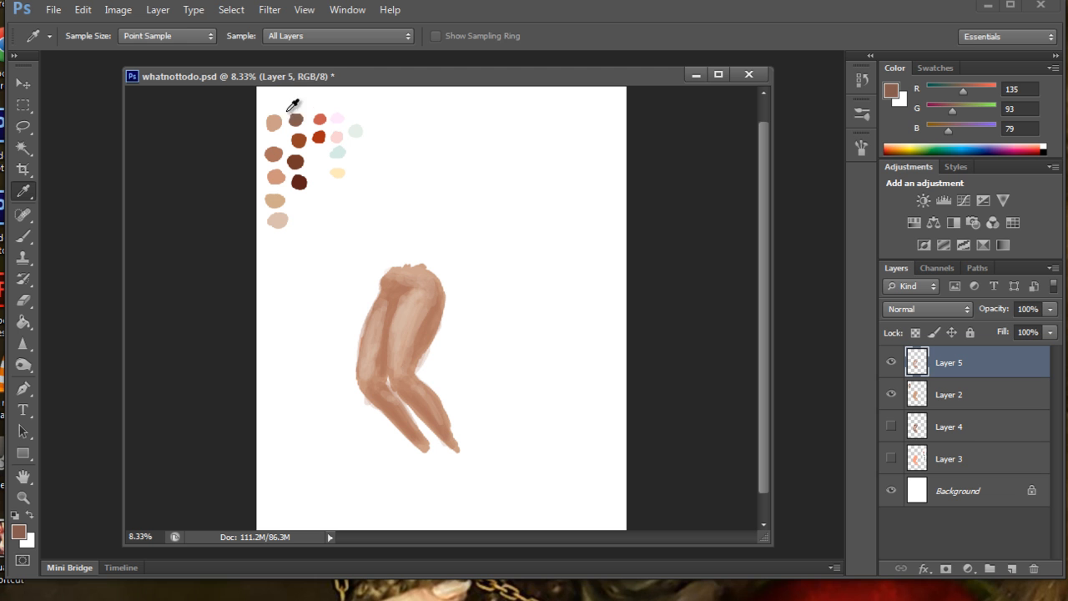
pyautogui.press('b')
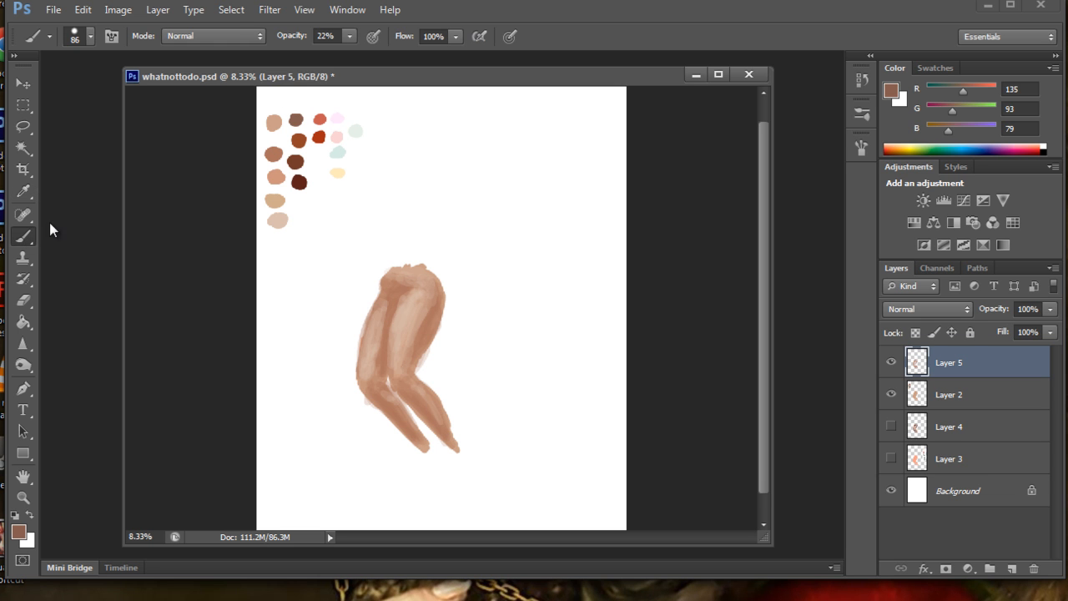
pyautogui.click(24, 192)
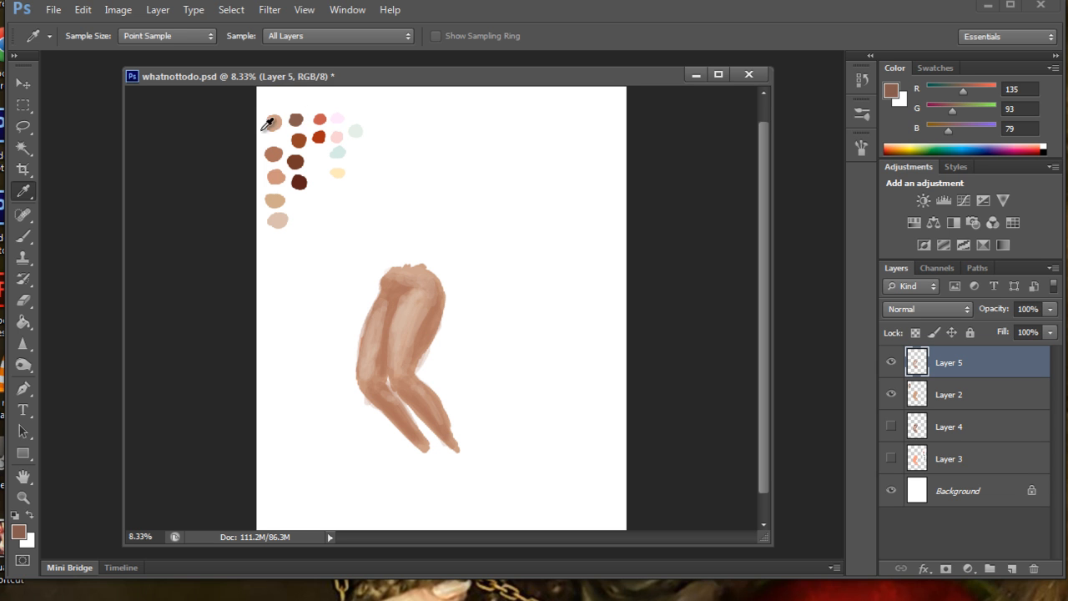
pyautogui.click(23, 236)
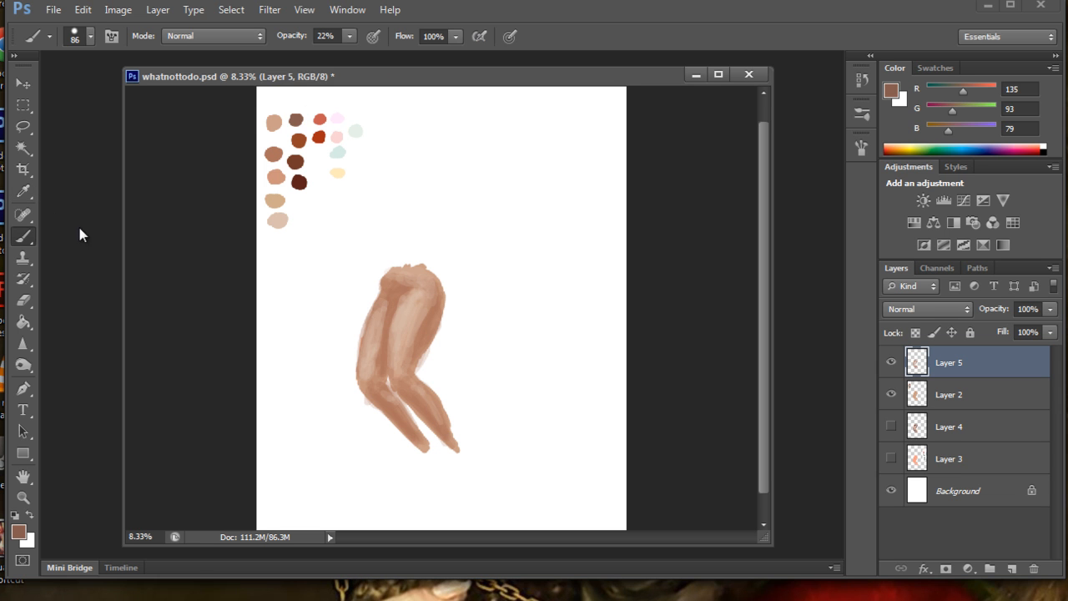
pyautogui.click(81, 33)
pyautogui.click(65, 87)
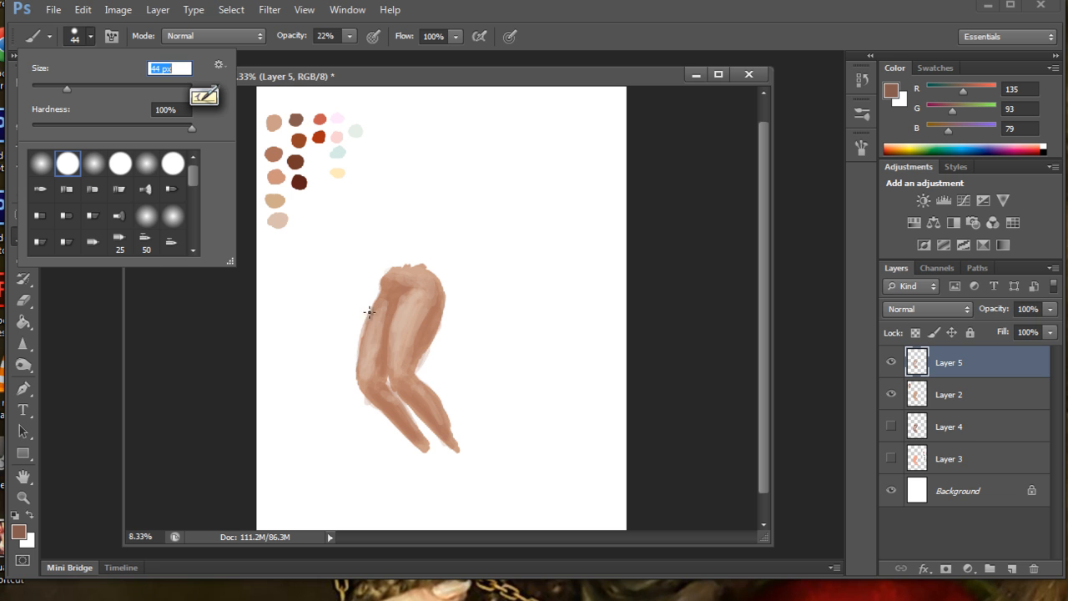
pyautogui.moveTo(67, 88); pyautogui.dragTo(81, 88)
pyautogui.click(41, 164)
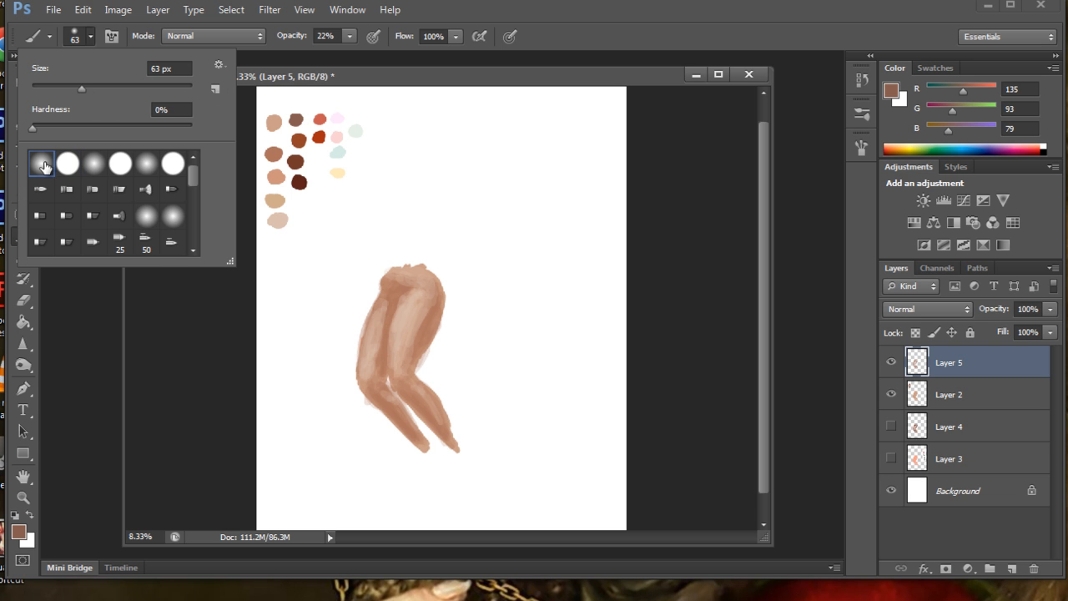
pyautogui.click(384, 367)
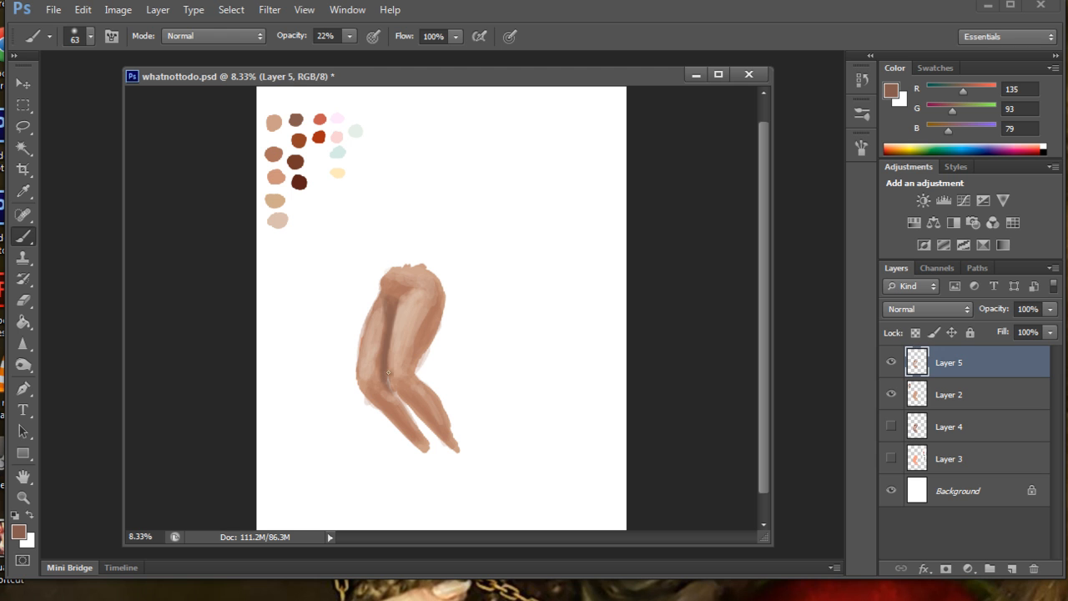
pyautogui.moveTo(407, 437); pyautogui.dragTo(418, 442)
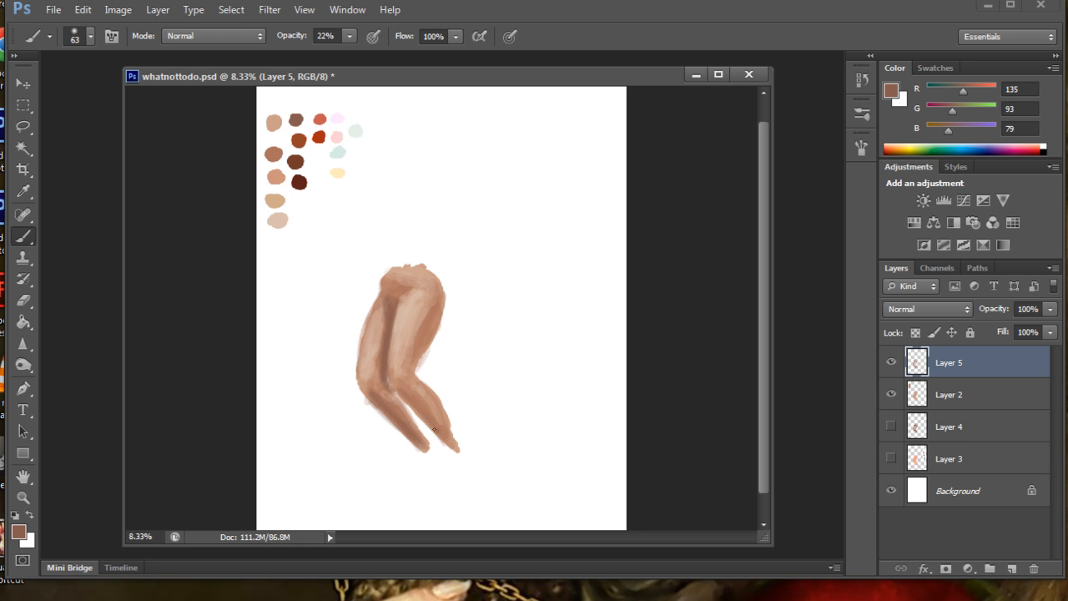
pyautogui.moveTo(438, 424); pyautogui.dragTo(423, 402)
# - Sample the rust-brown swatch (RGB 148, 69, 38) and warm the shadows of the thighs and lower legs with a soft 143 px brush
pyautogui.click(24, 190)
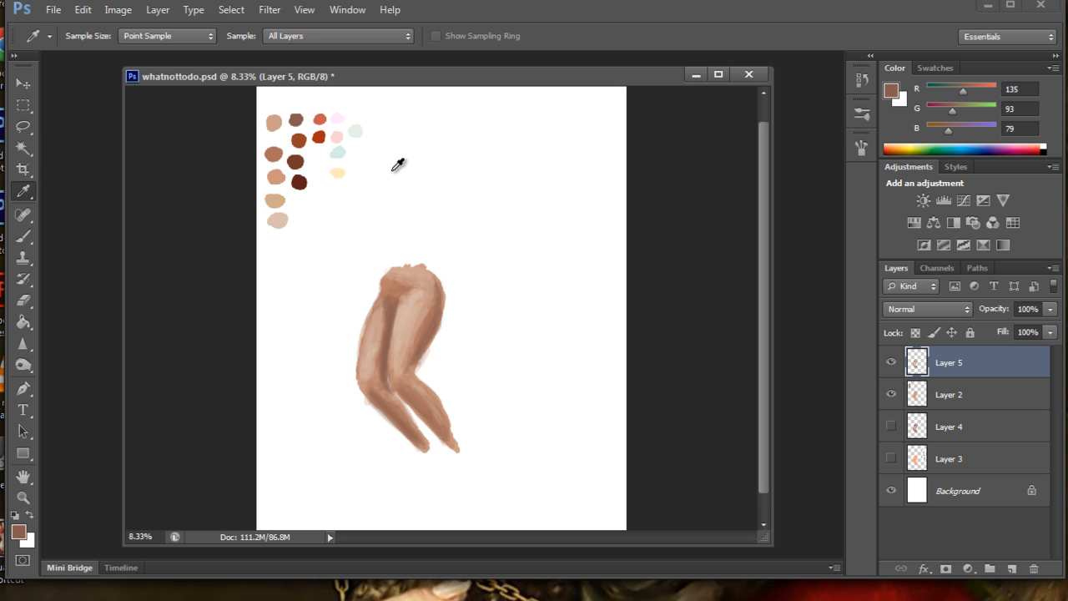
pyautogui.click(294, 139)
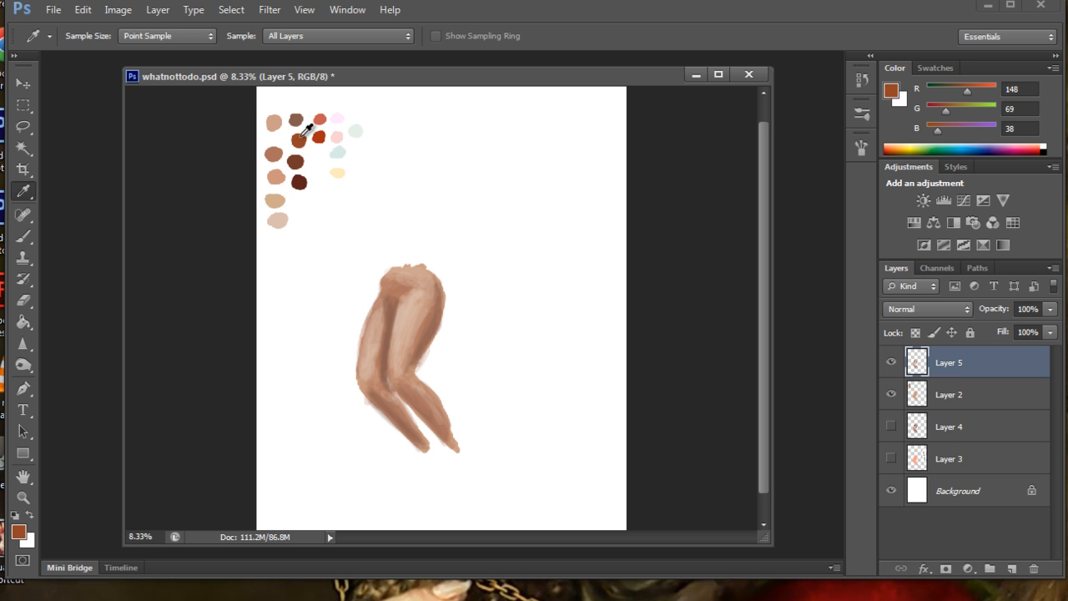
pyautogui.click(22, 239)
pyautogui.click(81, 33)
pyautogui.click(129, 88)
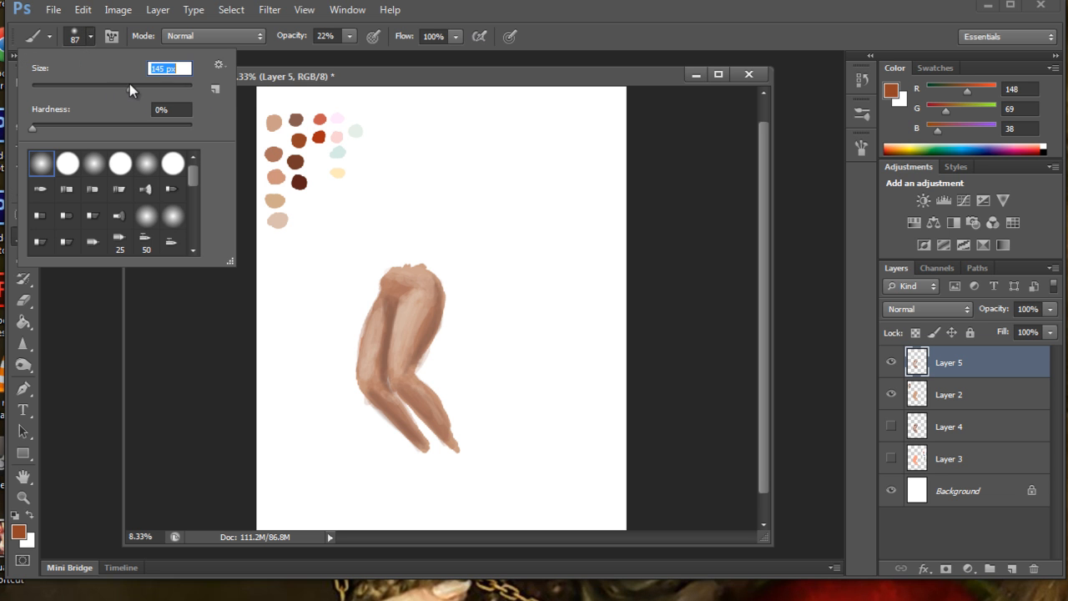
pyautogui.click(384, 329)
pyautogui.moveTo(386, 305); pyautogui.dragTo(382, 387)
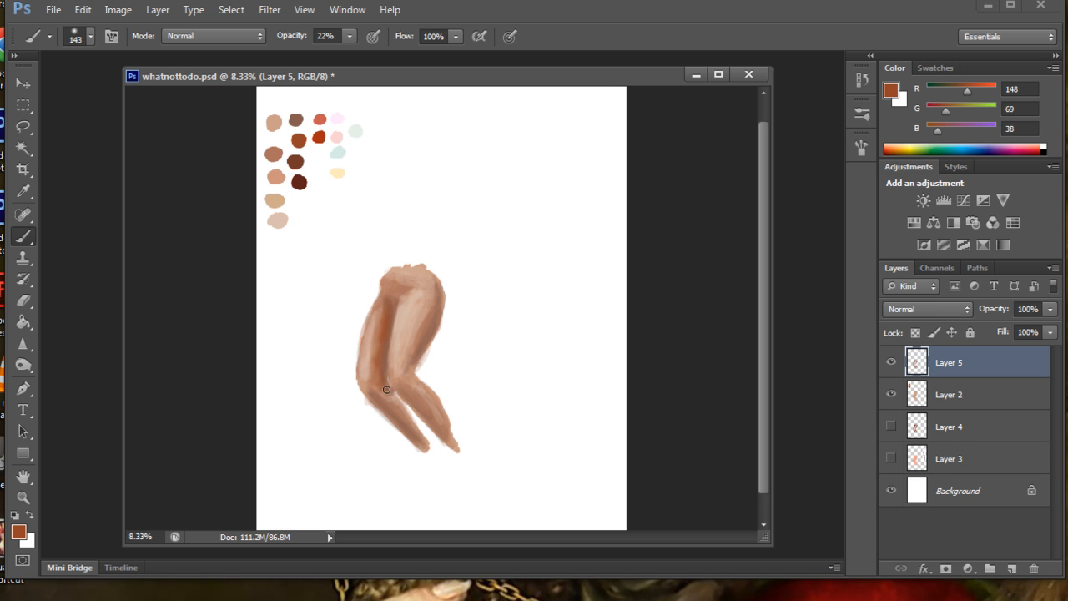
pyautogui.moveTo(432, 303)
pyautogui.mouseDown()
pyautogui.moveTo(414, 359)
pyautogui.moveTo(434, 300)
pyautogui.moveTo(409, 364)
pyautogui.moveTo(462, 299)
pyautogui.moveTo(421, 336)
pyautogui.moveTo(430, 303)
pyautogui.moveTo(407, 370)
pyautogui.mouseUp()
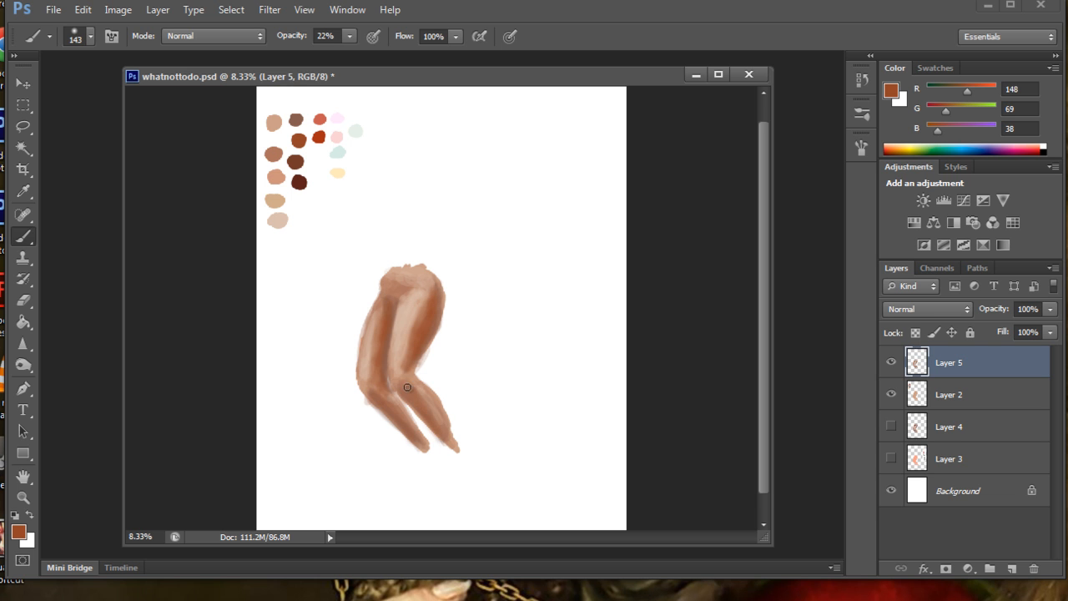
pyautogui.moveTo(370, 394)
pyautogui.mouseDown()
pyautogui.moveTo(382, 391)
pyautogui.moveTo(416, 429)
pyautogui.moveTo(427, 400)
pyautogui.moveTo(456, 449)
pyautogui.moveTo(447, 419)
pyautogui.moveTo(454, 436)
pyautogui.mouseUp()
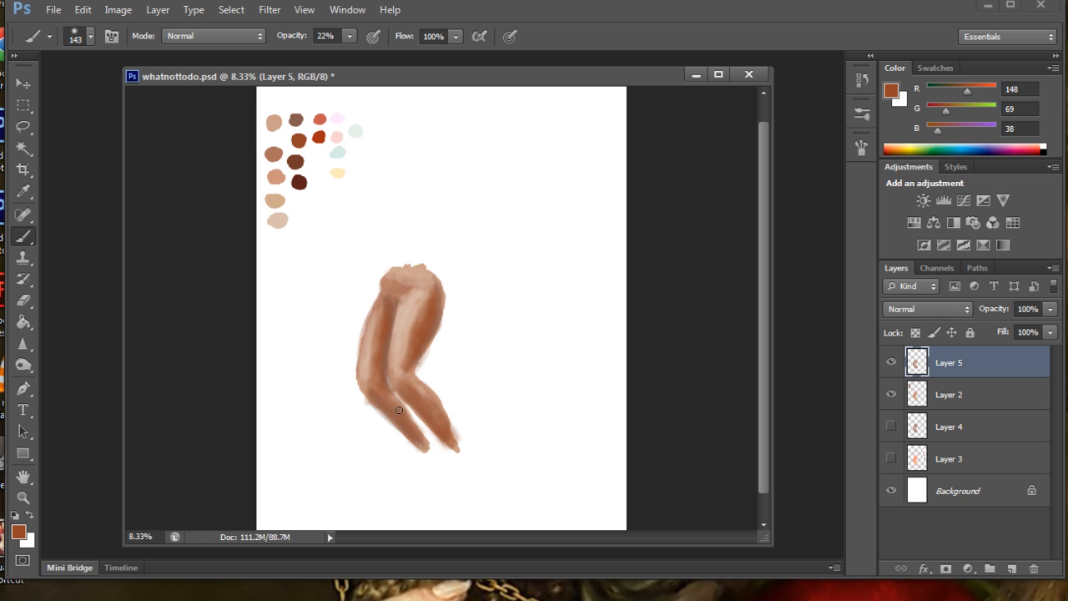
# - Resample the greyish-brown swatch (RGB 135, 93, 79) and darken the lower legs with the 143 px brush
pyautogui.click(23, 194)
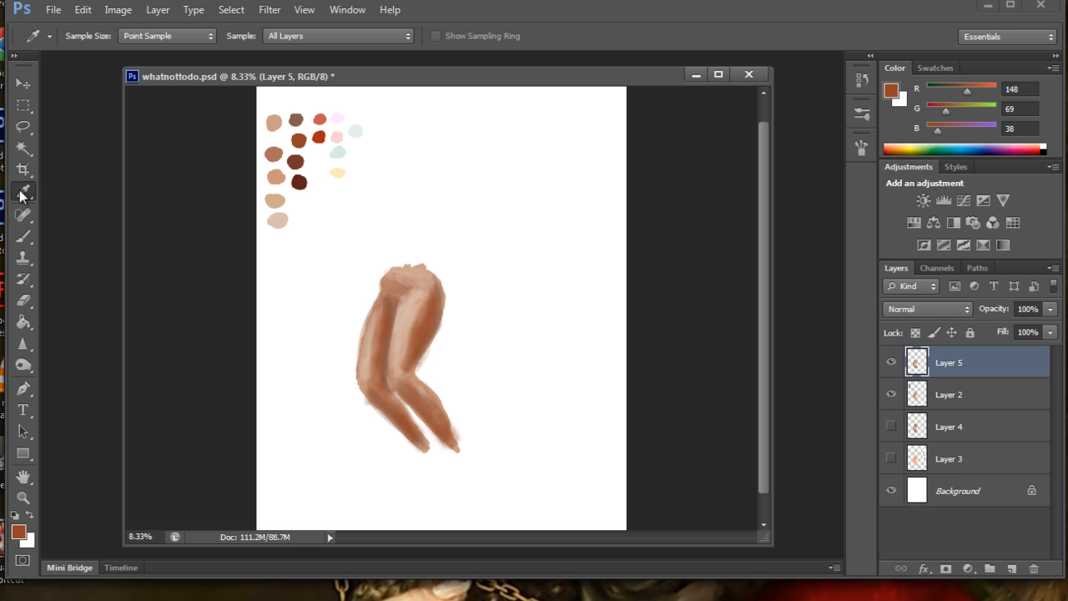
pyautogui.click(300, 117)
pyautogui.click(25, 236)
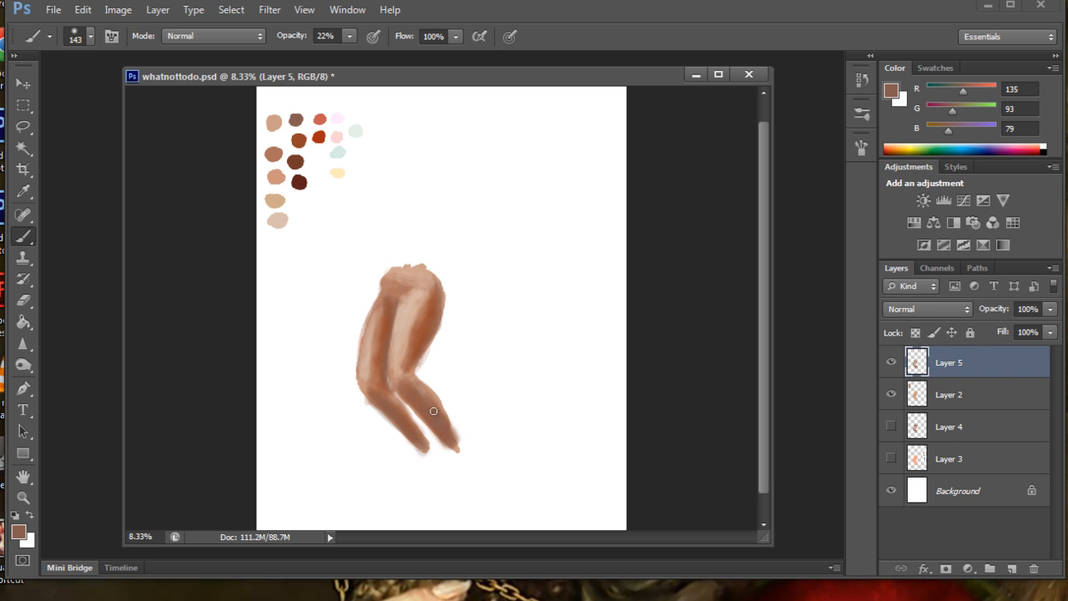
# - Sample the peach swatch (RGB 207, 149, 125) and glaze it over the light areas of both thighs
pyautogui.click(25, 191)
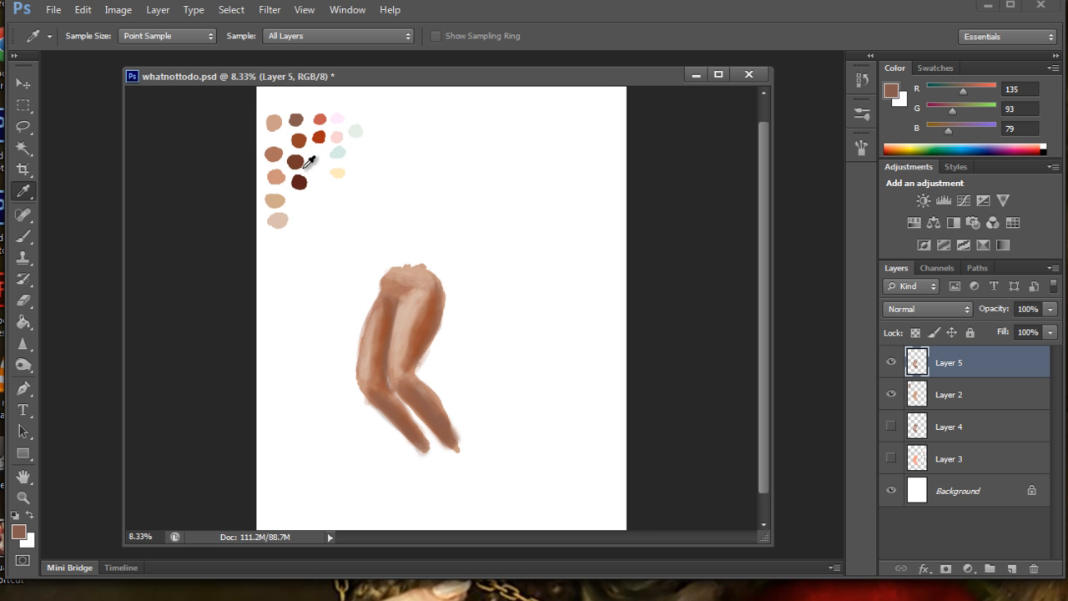
pyautogui.click(276, 176)
pyautogui.click(23, 236)
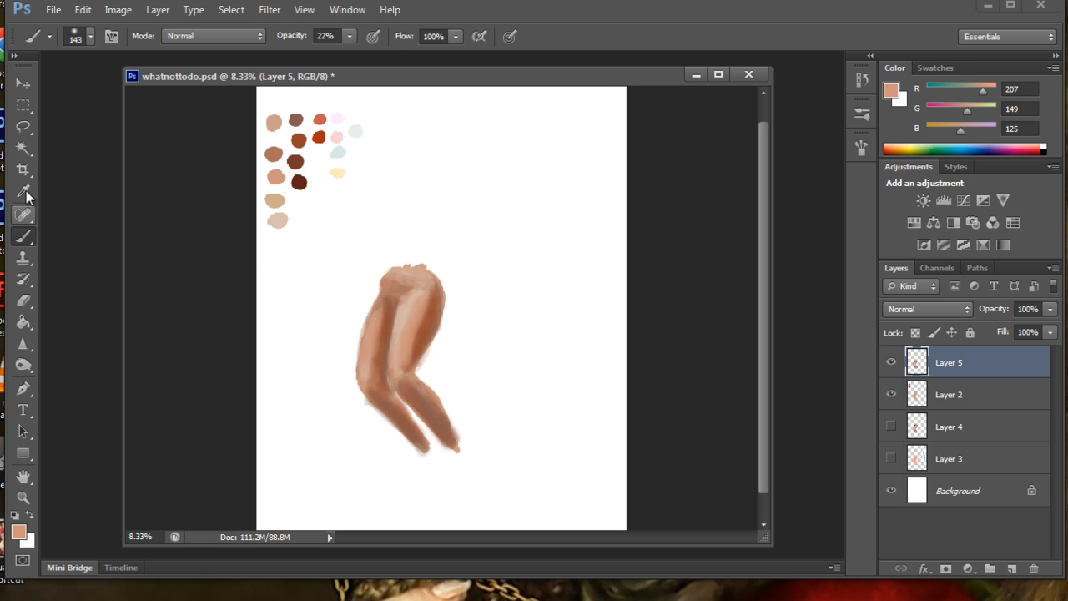
# - Sample the reddish-brown from the right thigh's shading (RGB 155, 85, 57) and blend it into both thighs and below the hip
pyautogui.press('i')
pyautogui.click(427, 322)
pyautogui.click(25, 301)
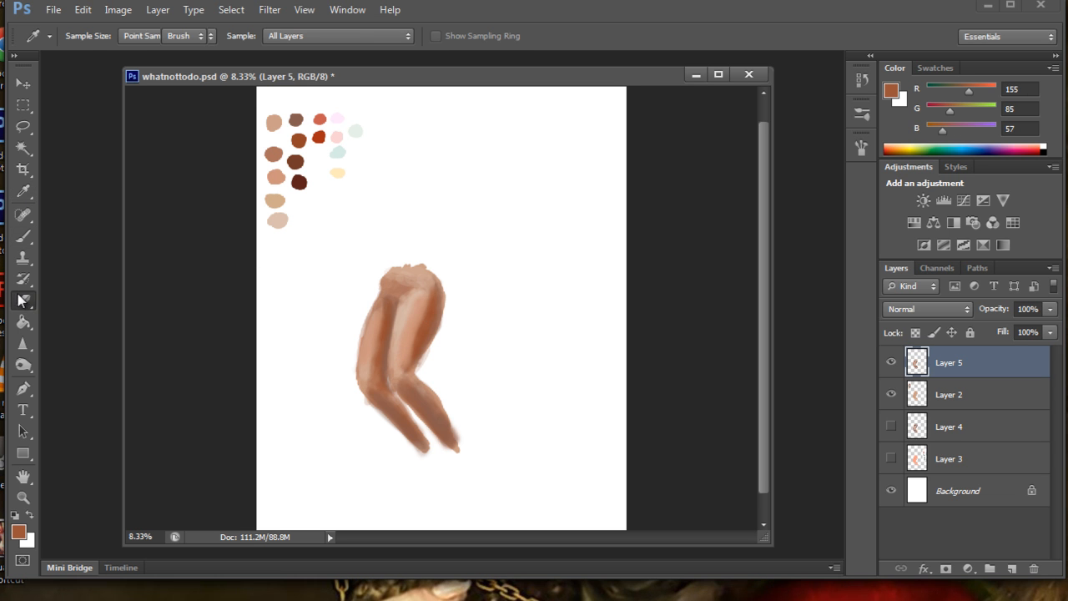
pyautogui.click(24, 239)
pyautogui.moveTo(413, 347); pyautogui.dragTo(425, 324)
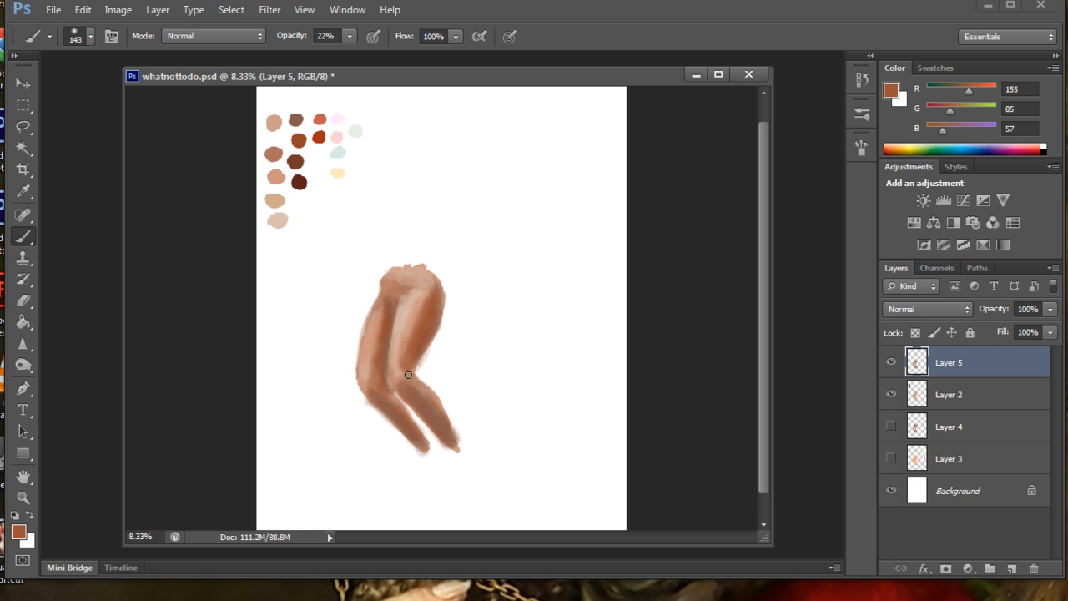
pyautogui.moveTo(375, 354); pyautogui.dragTo(378, 327)
pyautogui.moveTo(431, 292)
pyautogui.mouseDown()
pyautogui.moveTo(394, 293)
pyautogui.moveTo(426, 300)
pyautogui.moveTo(391, 297)
pyautogui.moveTo(427, 285)
pyautogui.moveTo(402, 291)
pyautogui.moveTo(429, 300)
pyautogui.mouseUp()
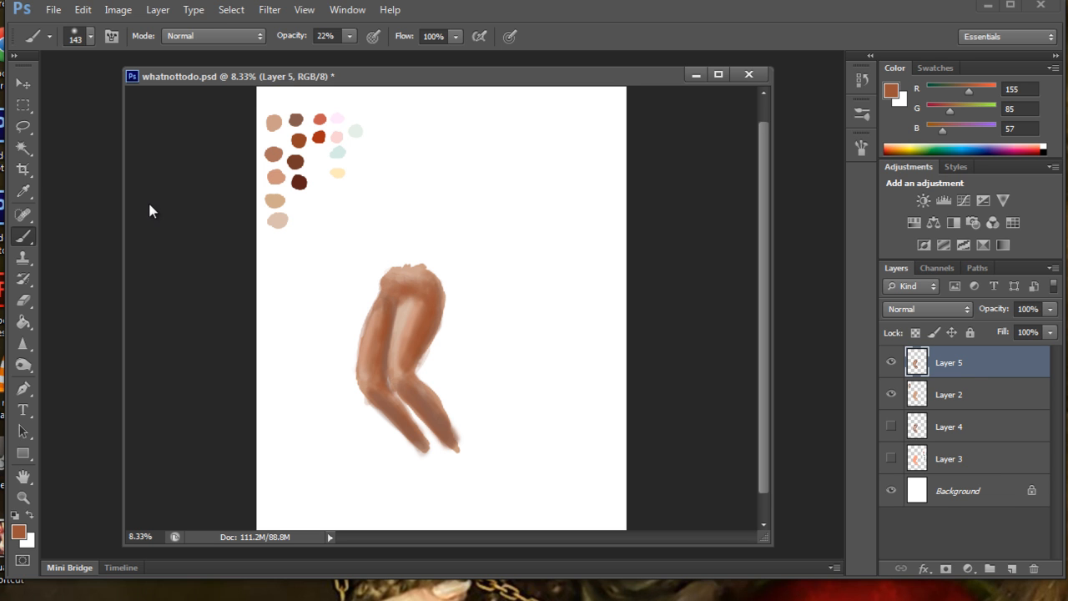
# - Sample the light peach tone within the right thigh (RGB 207, 151, 128) and soften the thigh's shading with the brush
pyautogui.click(23, 191)
pyautogui.click(414, 316)
pyautogui.click(24, 237)
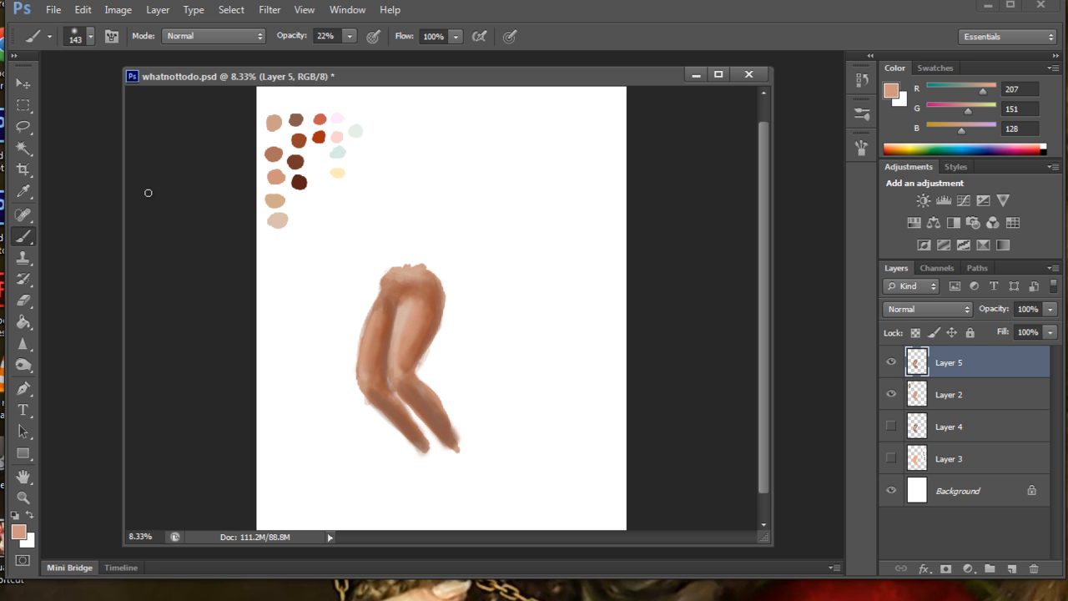
# - Compare the pale highlight swatches by sampling the pinkish white, light rose, mint and cream ones in turn
pyautogui.click(22, 192)
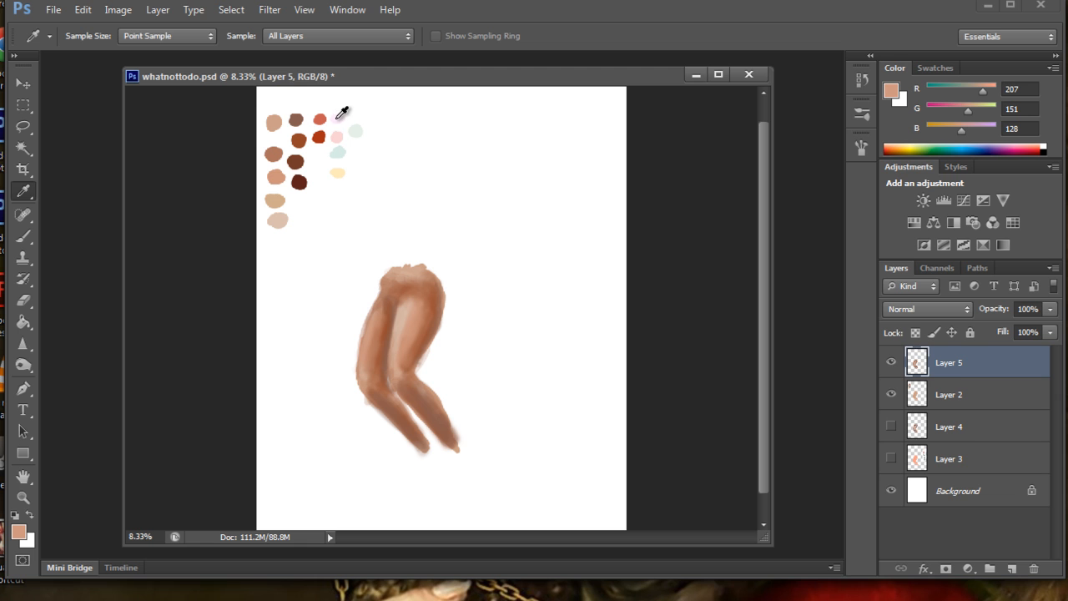
pyautogui.click(339, 117)
pyautogui.click(337, 150)
pyautogui.click(337, 174)
pyautogui.click(339, 121)
pyautogui.click(338, 136)
pyautogui.click(337, 152)
pyautogui.click(338, 172)
pyautogui.click(337, 153)
pyautogui.click(338, 138)
pyautogui.click(339, 119)
pyautogui.click(338, 138)
pyautogui.click(337, 152)
pyautogui.click(338, 171)
pyautogui.click(337, 152)
pyautogui.click(338, 137)
pyautogui.click(339, 118)
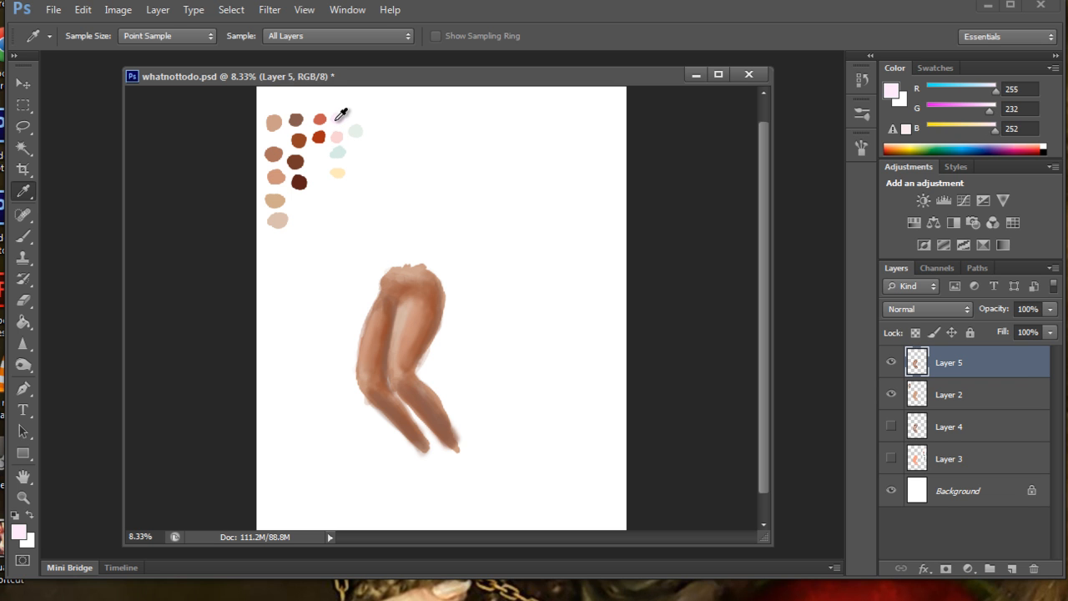
# - Try brightening the inner right thigh with pure white (RGB 255, 255, 255) using a 143 px brush at 22% opacity
pyautogui.click(319, 150)
pyautogui.press('b')
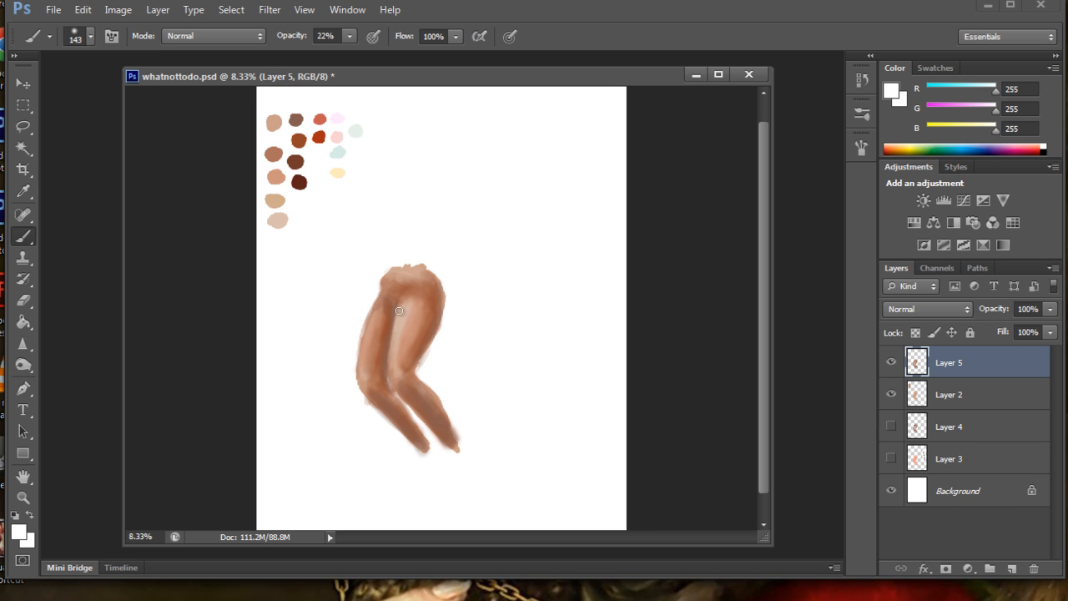
pyautogui.moveTo(415, 313)
pyautogui.mouseDown()
pyautogui.moveTo(396, 382)
pyautogui.moveTo(409, 326)
pyautogui.mouseUp()
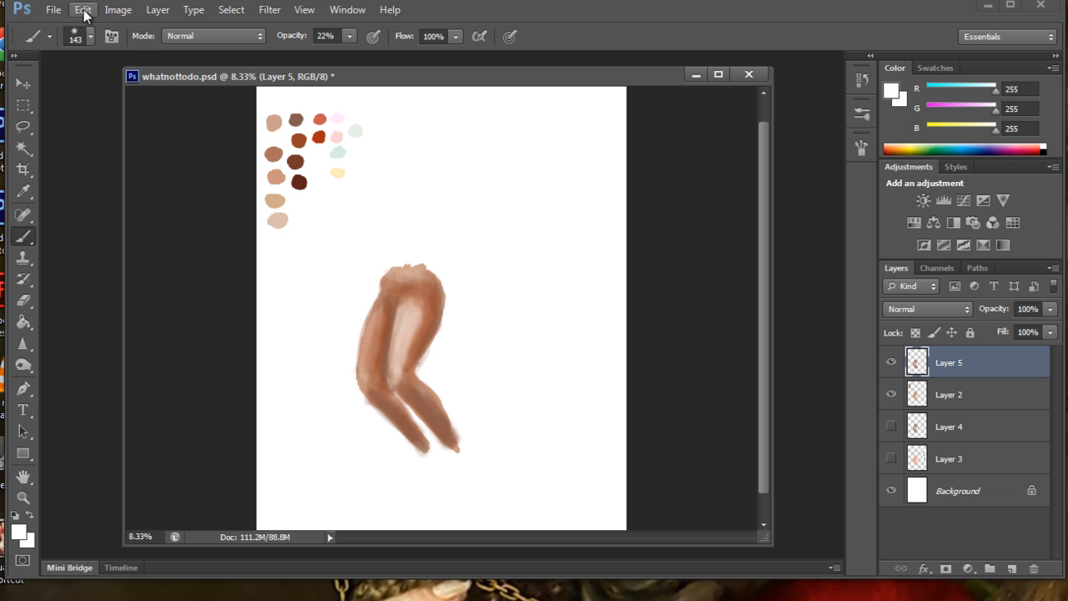
# - Step back through the edit history to remove the white highlight strokes from the right thigh
pyautogui.click(83, 9)
pyautogui.click(104, 57)
pyautogui.click(83, 10)
pyautogui.click(112, 55)
pyautogui.click(84, 10)
pyautogui.click(105, 57)
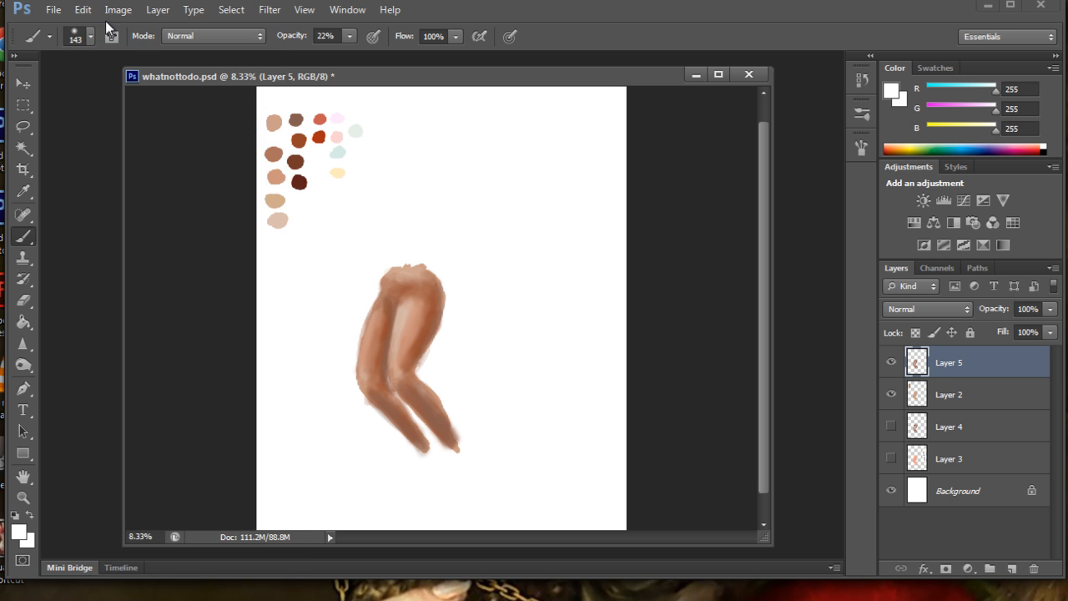
pyautogui.click(83, 9)
pyautogui.click(98, 56)
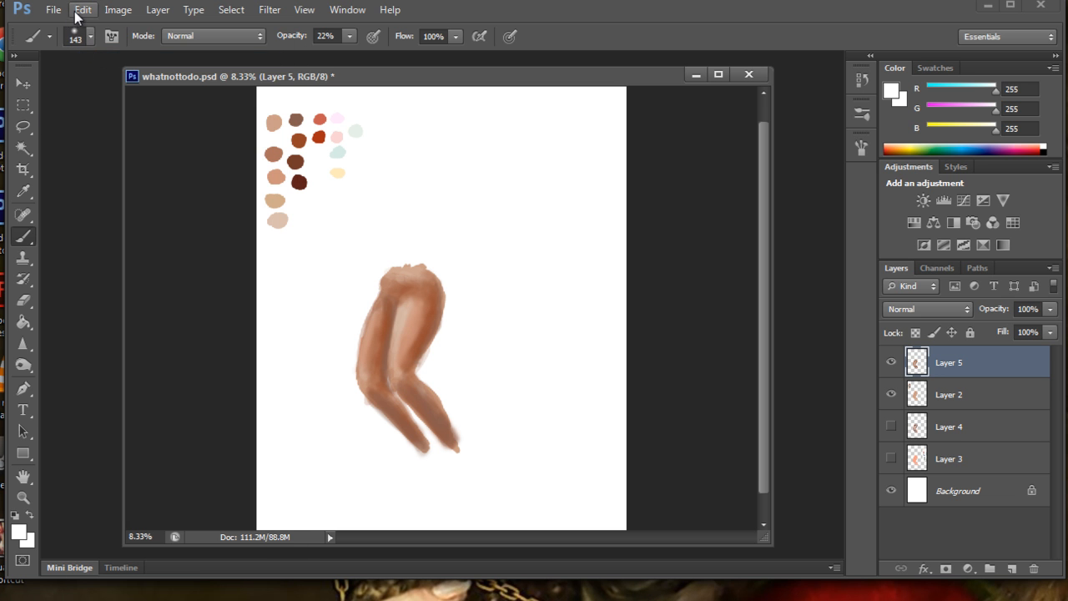
pyautogui.click(82, 10)
pyautogui.click(113, 43)
# - Sample the cream swatch (RGB 255, 234, 187) and paint warm highlights on both thighs with a 104 px brush at 16% opacity
pyautogui.click(24, 187)
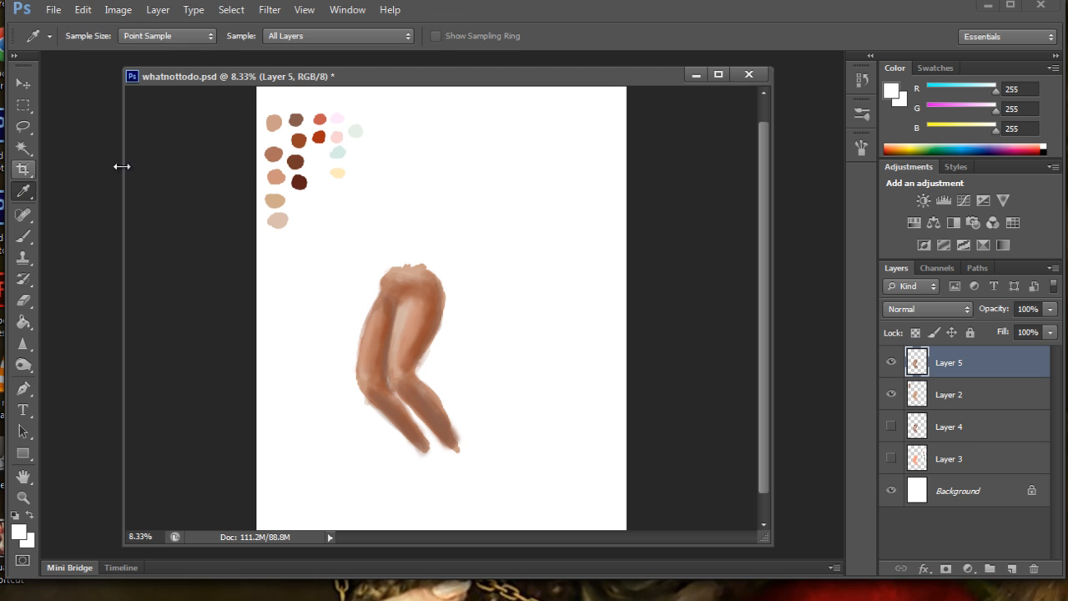
pyautogui.click(336, 171)
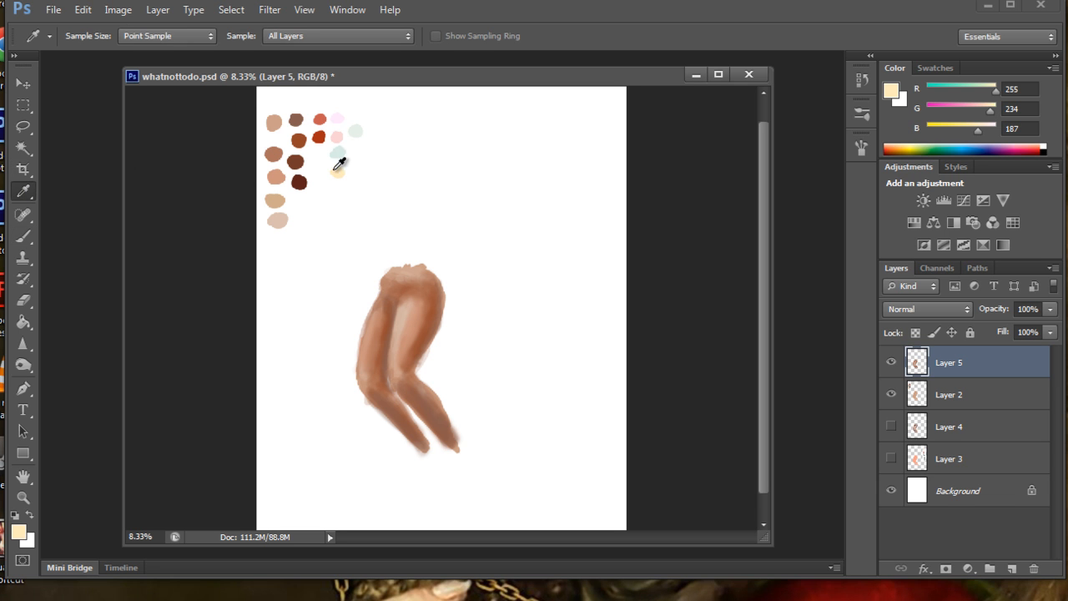
pyautogui.press('b')
pyautogui.click(76, 37)
pyautogui.moveTo(71, 85); pyautogui.dragTo(97, 86)
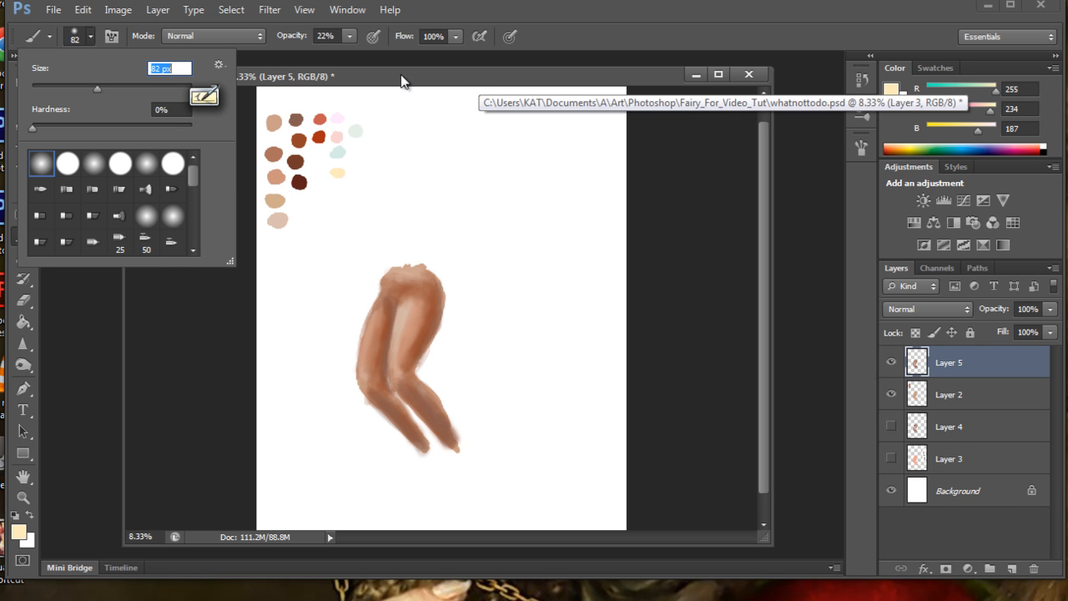
pyautogui.click(345, 36)
pyautogui.moveTo(346, 55); pyautogui.dragTo(344, 55)
pyautogui.click(90, 39)
pyautogui.moveTo(111, 92); pyautogui.dragTo(129, 98)
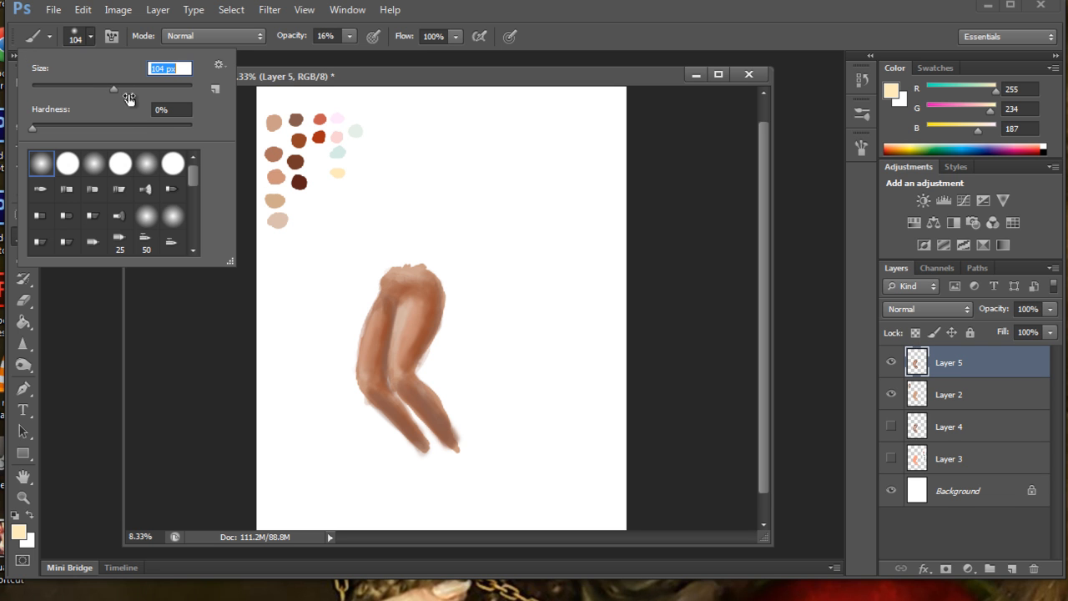
pyautogui.click(412, 307)
pyautogui.moveTo(404, 315)
pyautogui.mouseDown()
pyautogui.moveTo(395, 347)
pyautogui.moveTo(411, 313)
pyautogui.moveTo(398, 354)
pyautogui.moveTo(414, 306)
pyautogui.moveTo(404, 330)
pyautogui.moveTo(379, 316)
pyautogui.moveTo(364, 356)
pyautogui.moveTo(381, 311)
pyautogui.moveTo(390, 324)
pyautogui.moveTo(366, 364)
pyautogui.mouseUp()
pyautogui.moveTo(408, 283)
pyautogui.mouseDown()
pyautogui.moveTo(425, 311)
pyautogui.moveTo(428, 281)
pyautogui.moveTo(413, 308)
pyautogui.moveTo(419, 282)
pyautogui.moveTo(422, 312)
pyautogui.moveTo(429, 278)
pyautogui.moveTo(411, 303)
pyautogui.moveTo(426, 278)
pyautogui.moveTo(417, 280)
pyautogui.moveTo(431, 289)
pyautogui.moveTo(424, 315)
pyautogui.moveTo(431, 285)
pyautogui.moveTo(423, 323)
pyautogui.moveTo(429, 283)
pyautogui.moveTo(422, 306)
pyautogui.moveTo(434, 296)
pyautogui.moveTo(421, 324)
pyautogui.moveTo(434, 290)
pyautogui.moveTo(425, 326)
pyautogui.moveTo(433, 280)
pyautogui.moveTo(404, 330)
pyautogui.mouseUp()
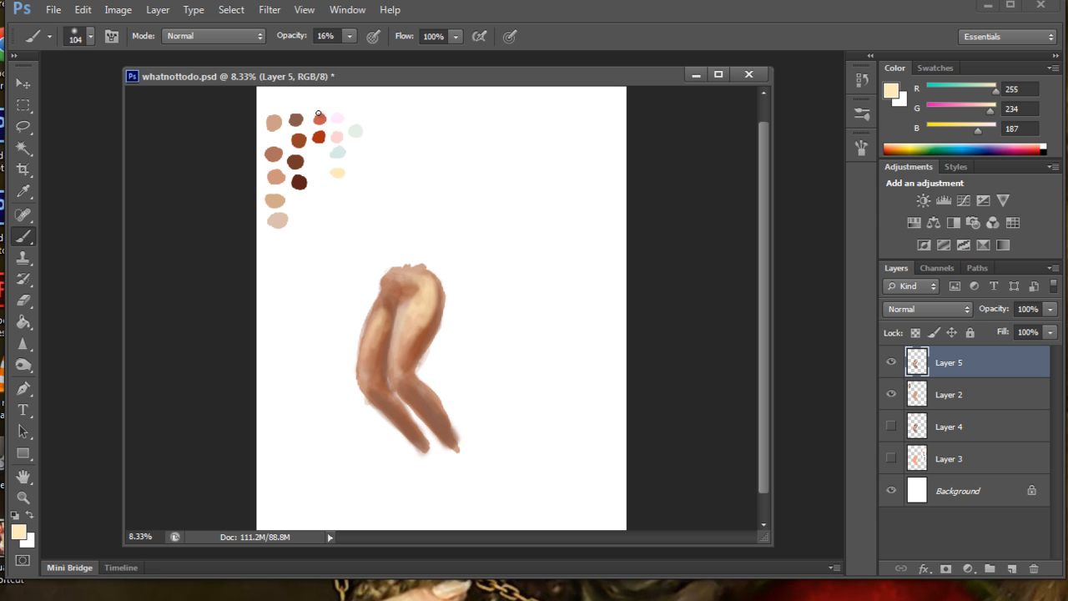
# - Lower the brush opacity to 9% and extend the cream highlight softly down the right thigh
pyautogui.click(349, 36)
pyautogui.moveTo(346, 53); pyautogui.dragTo(343, 53)
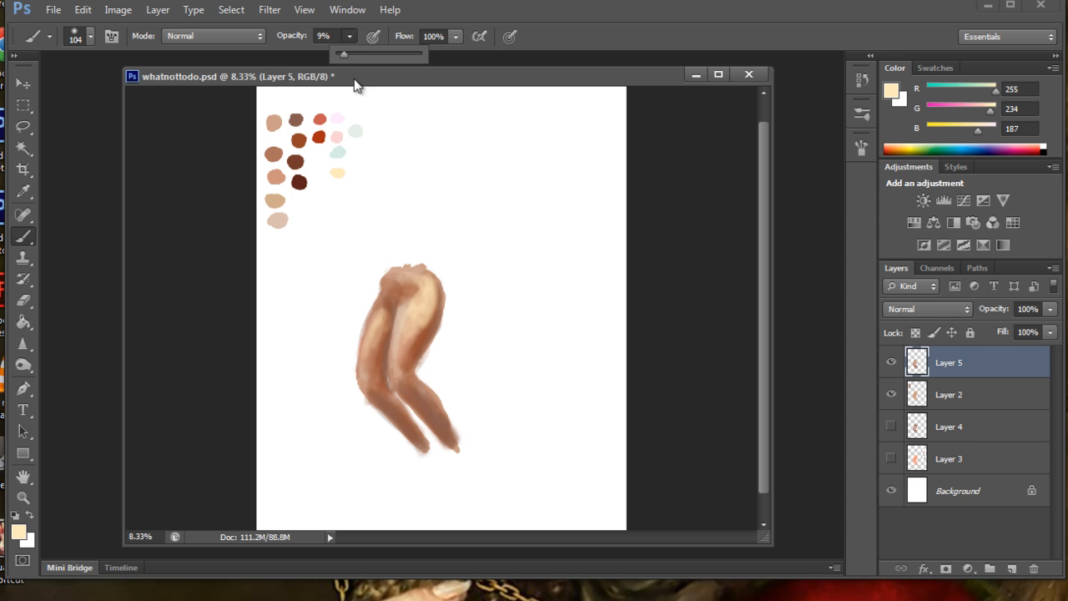
pyautogui.click(434, 282)
pyautogui.moveTo(429, 321)
pyautogui.mouseDown()
pyautogui.moveTo(435, 292)
pyautogui.moveTo(408, 351)
pyautogui.mouseUp()
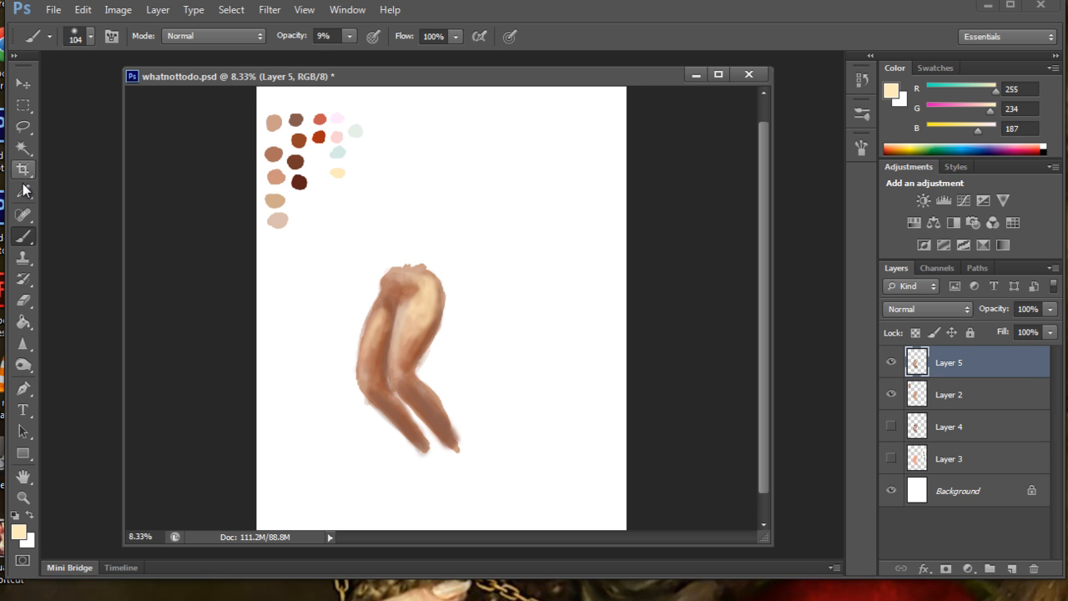
# - Sample the tan midtone from the right thigh (RGB 186, 126, 98) and blend both thighs' highlights with a 147 px brush
pyautogui.click(24, 191)
pyautogui.click(420, 334)
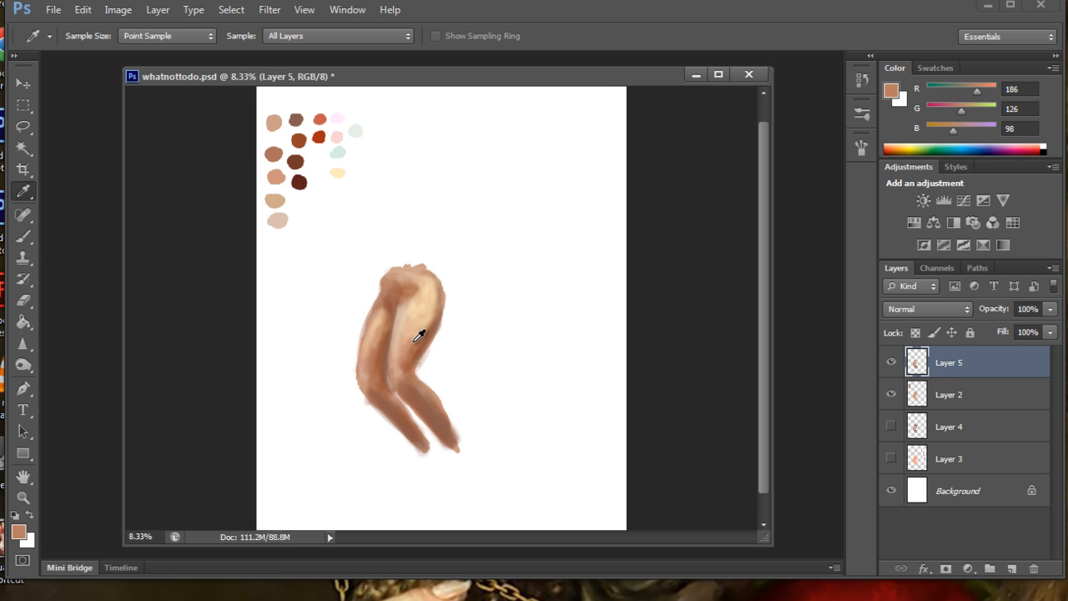
pyautogui.click(23, 237)
pyautogui.click(90, 35)
pyautogui.moveTo(117, 88); pyautogui.dragTo(127, 89)
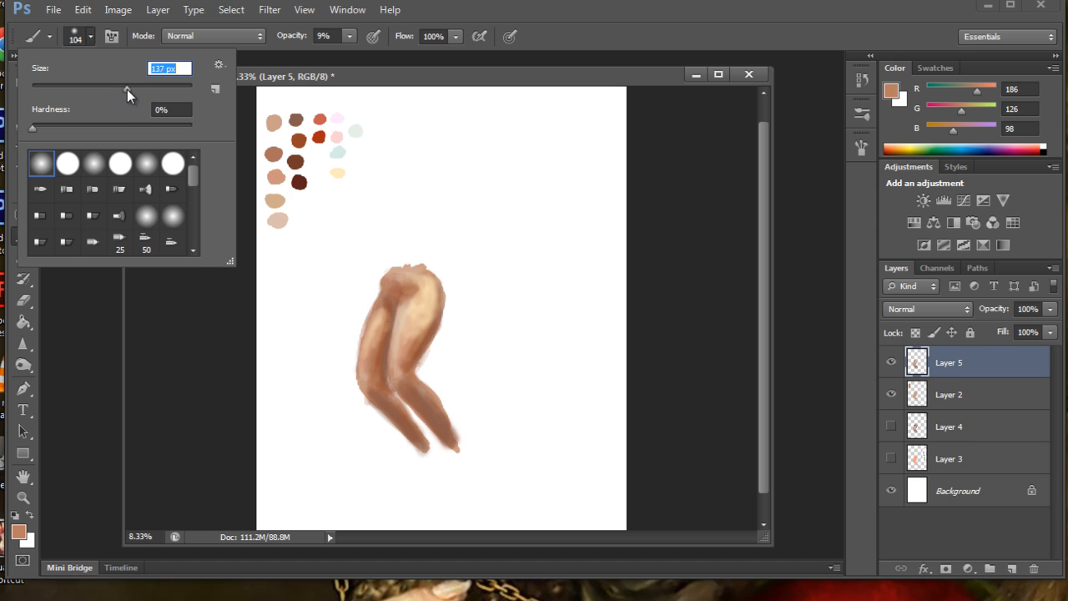
pyautogui.moveTo(420, 334)
pyautogui.mouseDown()
pyautogui.moveTo(441, 296)
pyautogui.moveTo(406, 350)
pyautogui.moveTo(426, 298)
pyautogui.moveTo(438, 306)
pyautogui.moveTo(424, 326)
pyautogui.moveTo(431, 283)
pyautogui.moveTo(408, 347)
pyautogui.moveTo(438, 295)
pyautogui.moveTo(407, 353)
pyautogui.moveTo(394, 312)
pyautogui.moveTo(372, 347)
pyautogui.moveTo(388, 306)
pyautogui.moveTo(368, 361)
pyautogui.moveTo(401, 319)
pyautogui.moveTo(369, 359)
pyautogui.mouseUp()
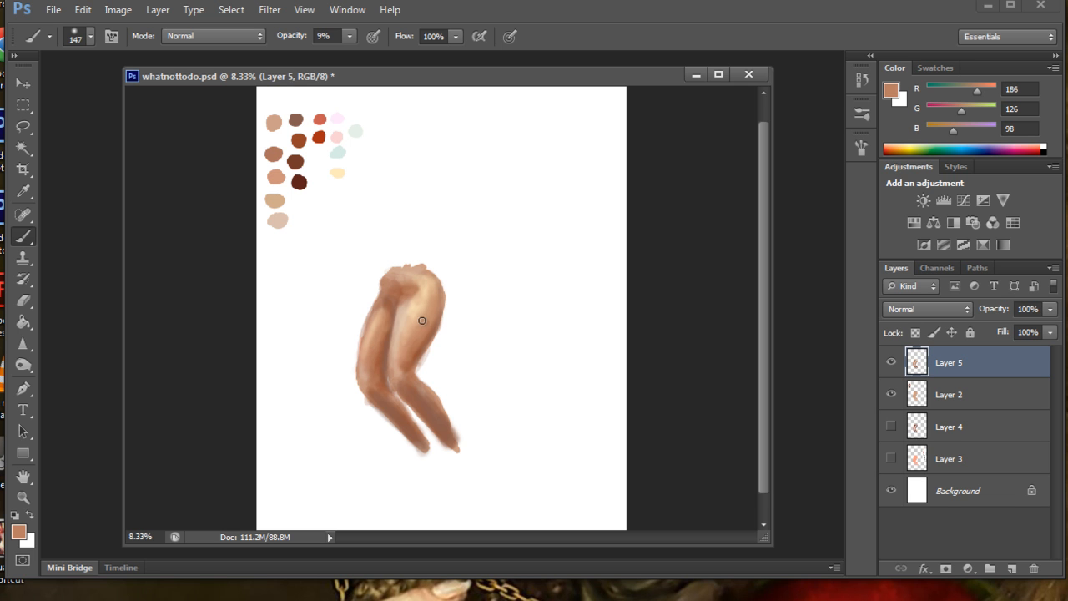
# - Sample the mint swatch (RGB 214, 235, 228) and glaze cool highlights over both thighs with a 100 px brush at 6% opacity
pyautogui.click(24, 190)
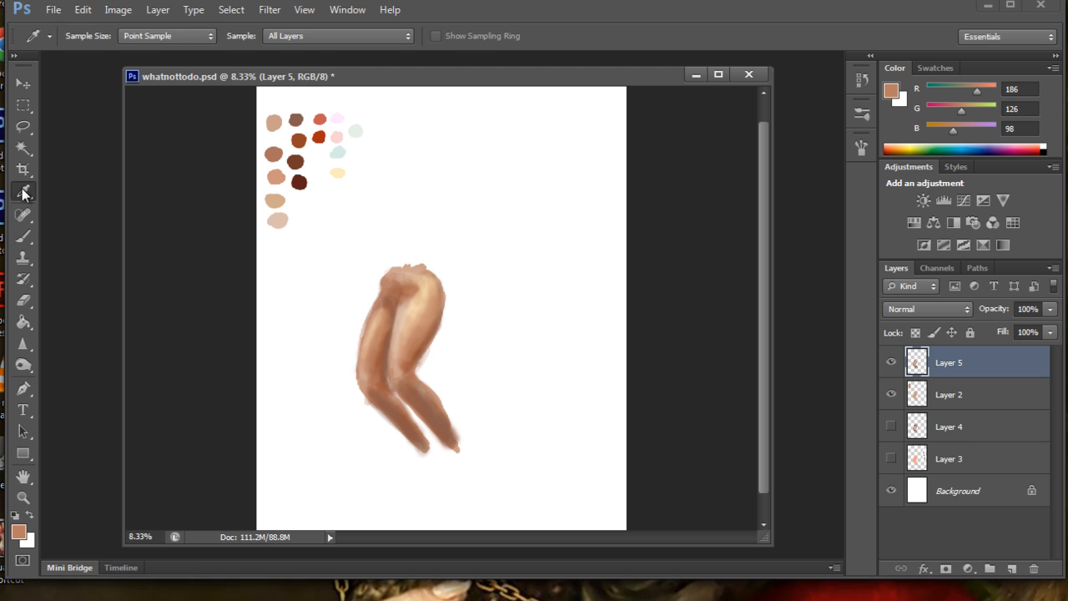
pyautogui.click(320, 120)
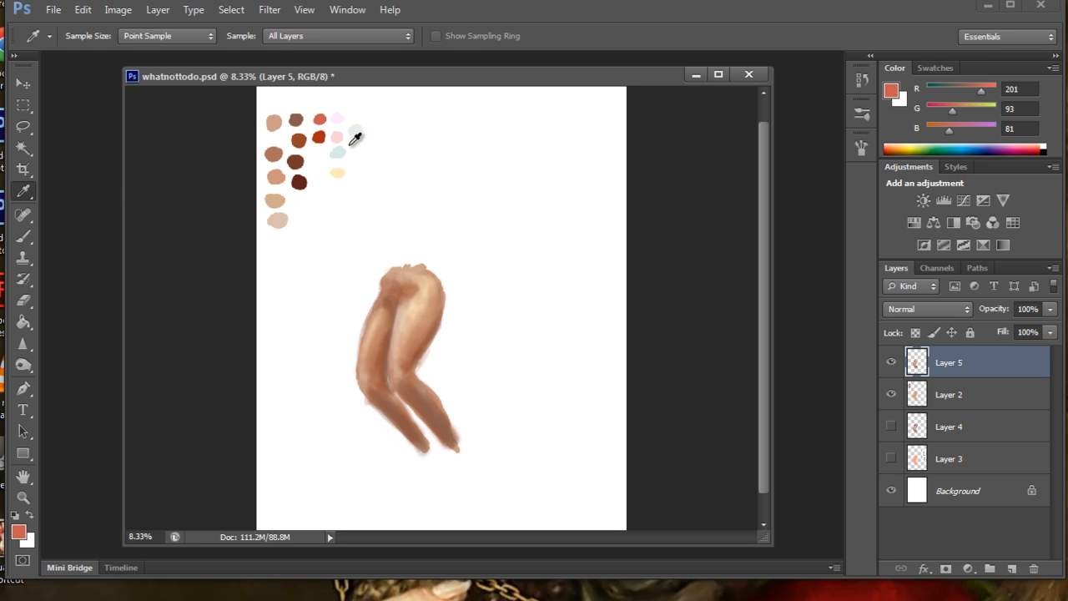
pyautogui.click(334, 138)
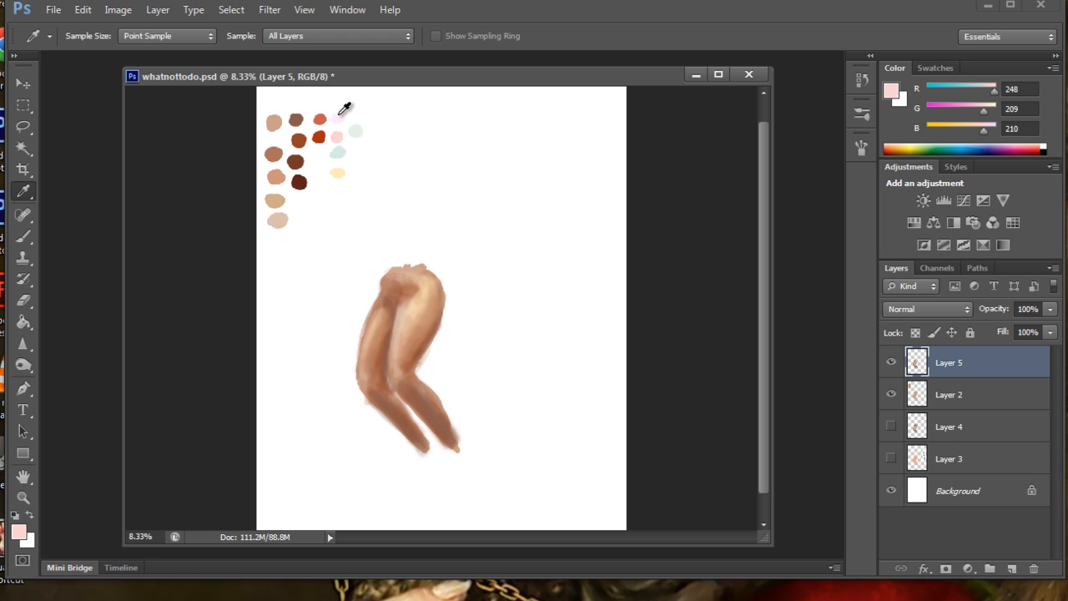
pyautogui.click(339, 151)
pyautogui.click(29, 234)
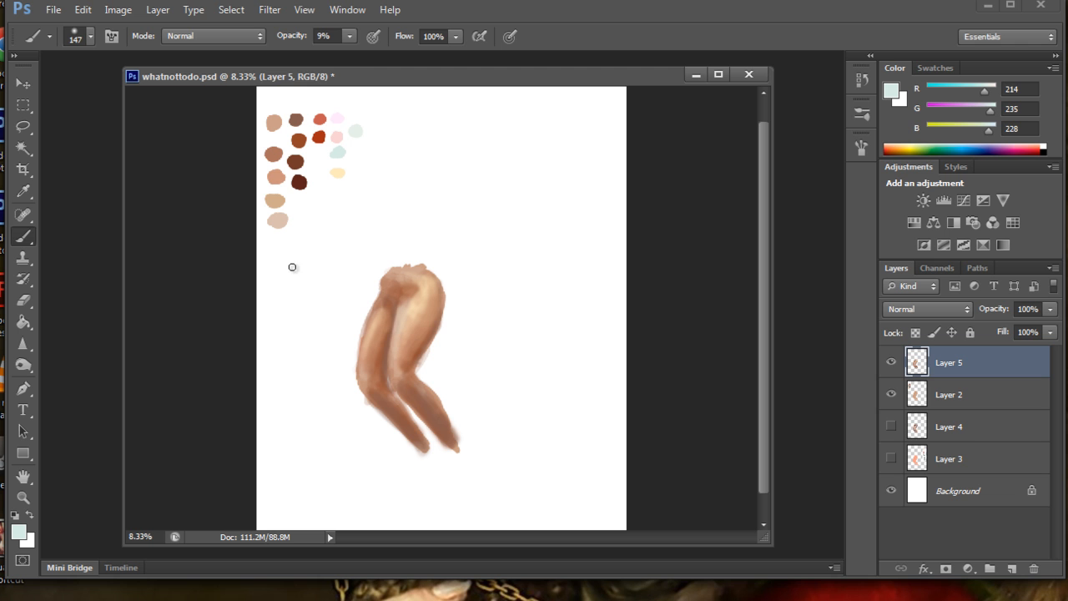
pyautogui.click(75, 36)
pyautogui.click(111, 88)
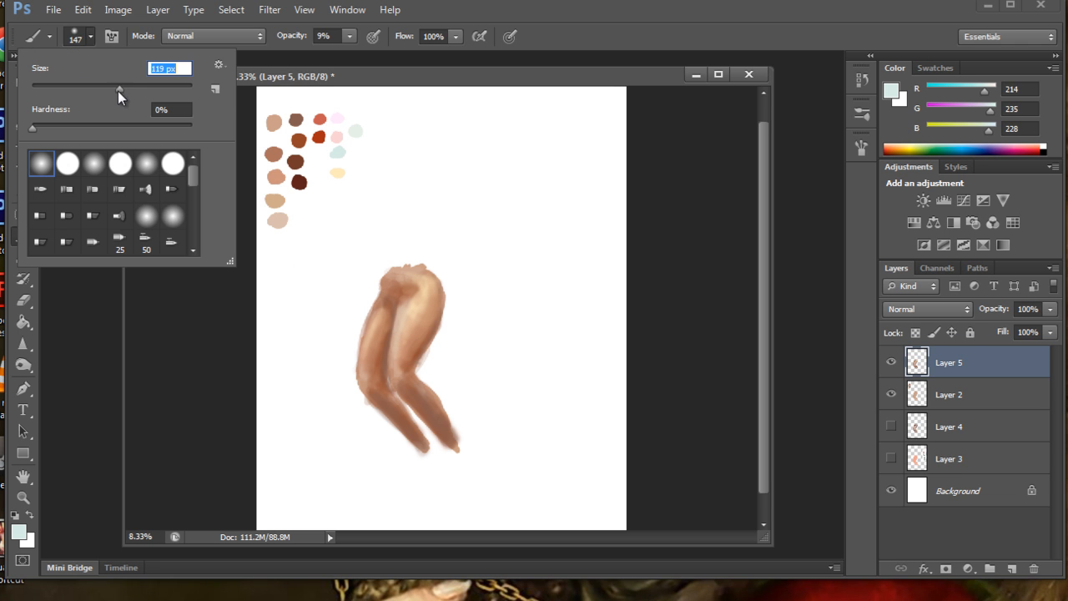
pyautogui.click(349, 36)
pyautogui.moveTo(348, 54); pyautogui.dragTo(348, 54)
pyautogui.click(351, 165)
pyautogui.click(349, 36)
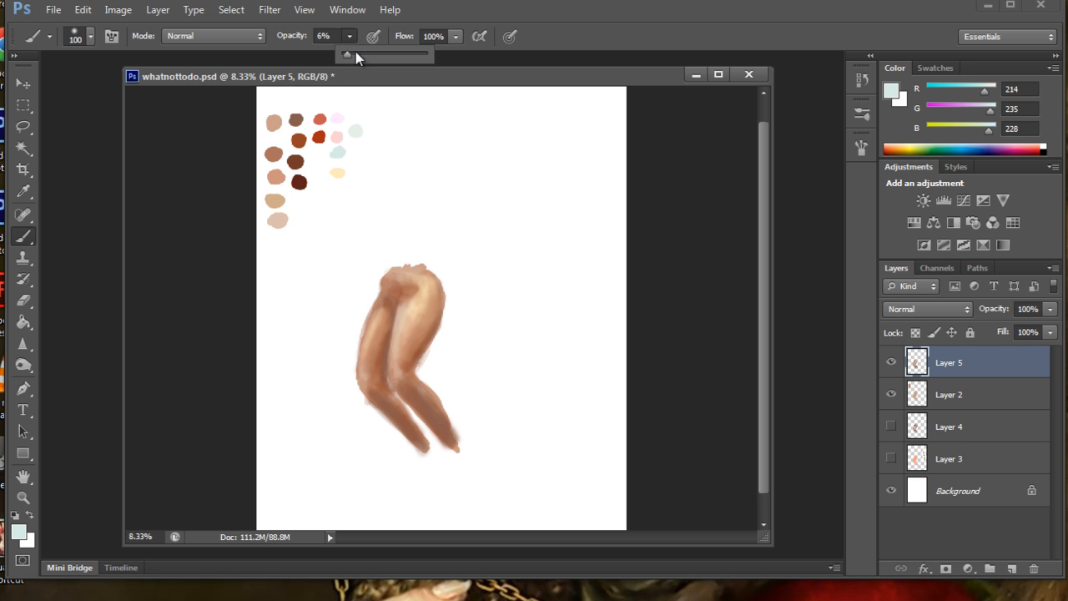
pyautogui.click(397, 356)
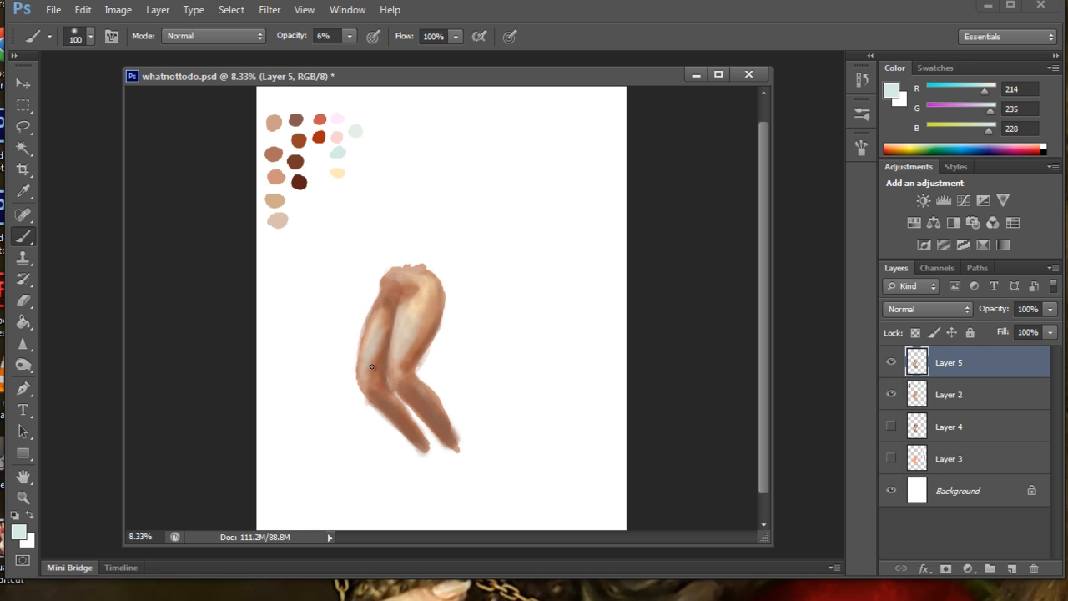
# - Sample the light rose swatch (RGB 248, 209, 210) and glaze the knees and lower legs with a 71 px brush
pyautogui.click(23, 191)
pyautogui.click(336, 131)
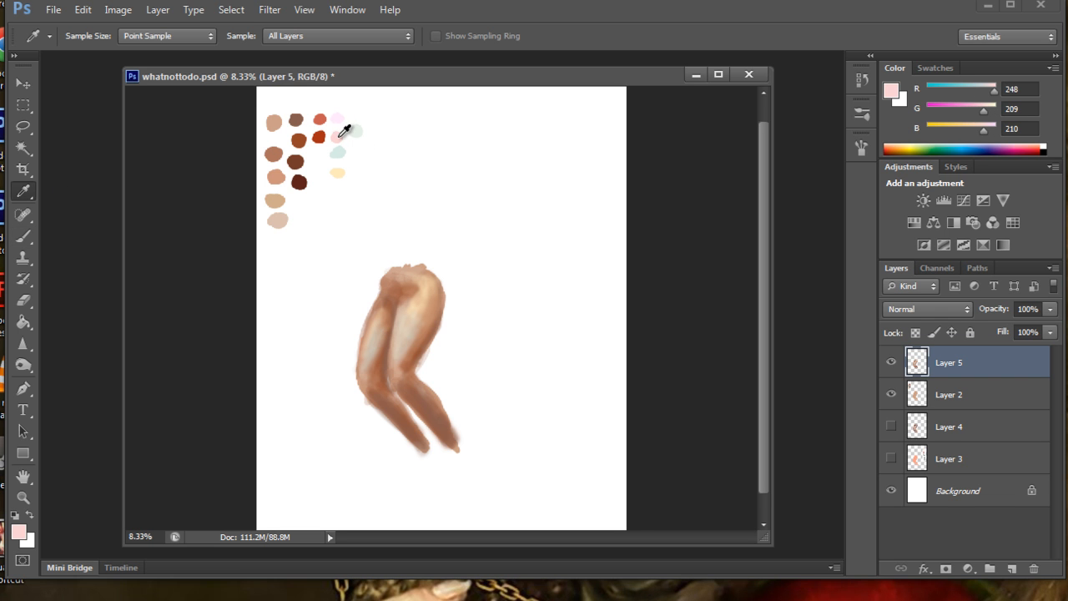
pyautogui.press('b')
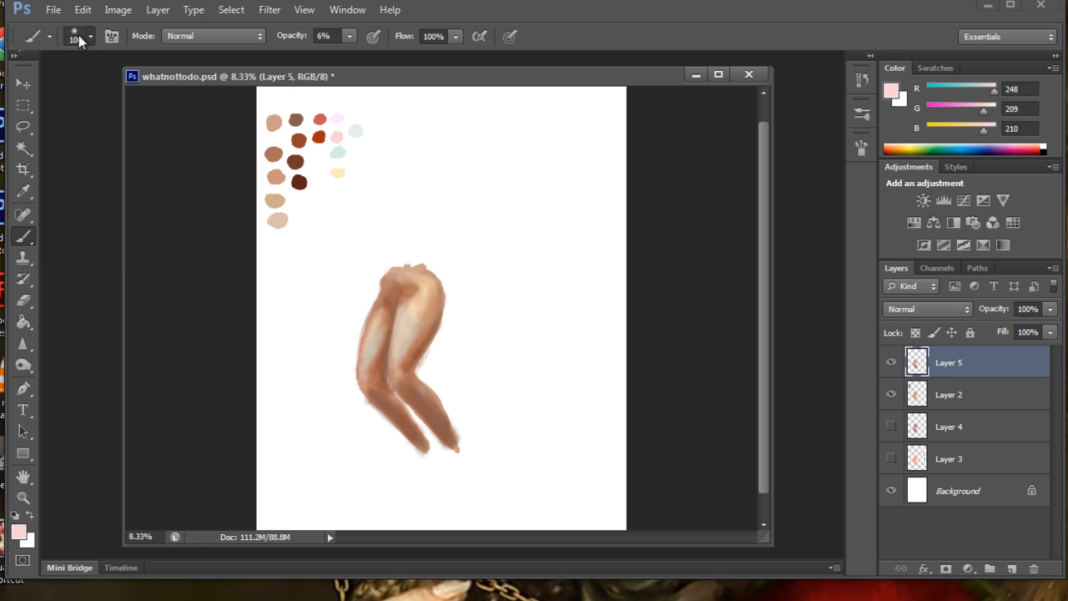
pyautogui.click(90, 36)
pyautogui.moveTo(96, 88); pyautogui.dragTo(87, 87)
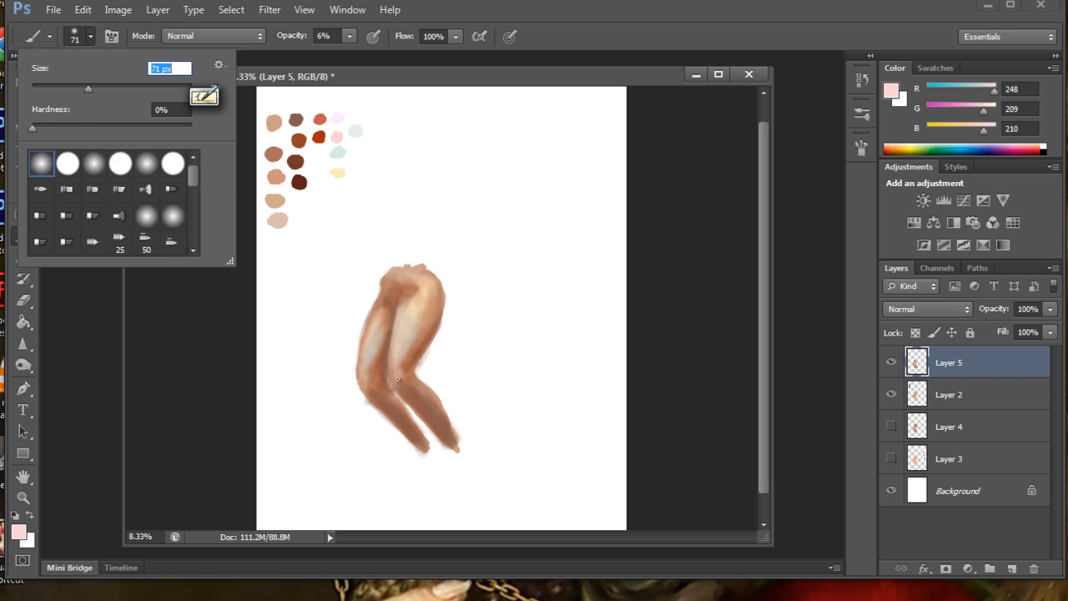
pyautogui.click(363, 385)
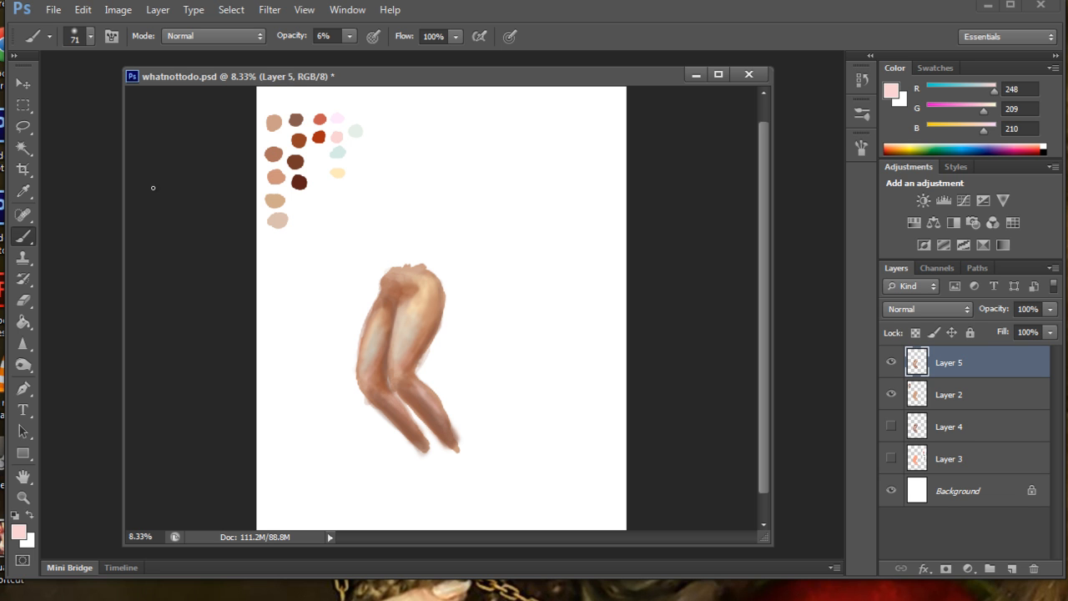
# - Sample the mint swatch (RGB 214, 235, 228) and add cool highlights to the lower legs with a 119 px brush
pyautogui.click(24, 190)
pyautogui.click(338, 151)
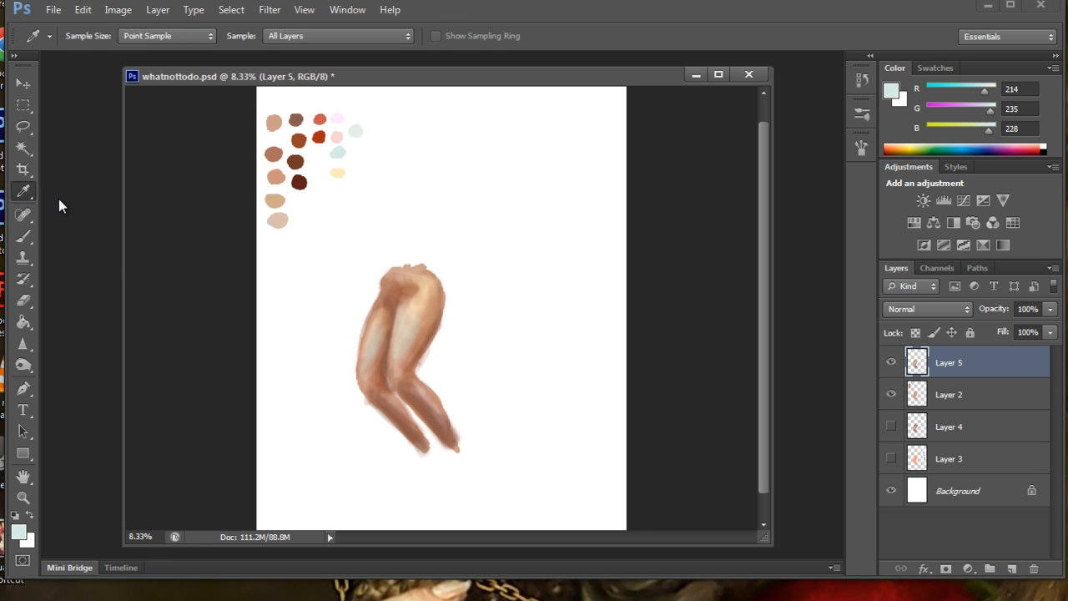
pyautogui.press('b')
pyautogui.click(78, 35)
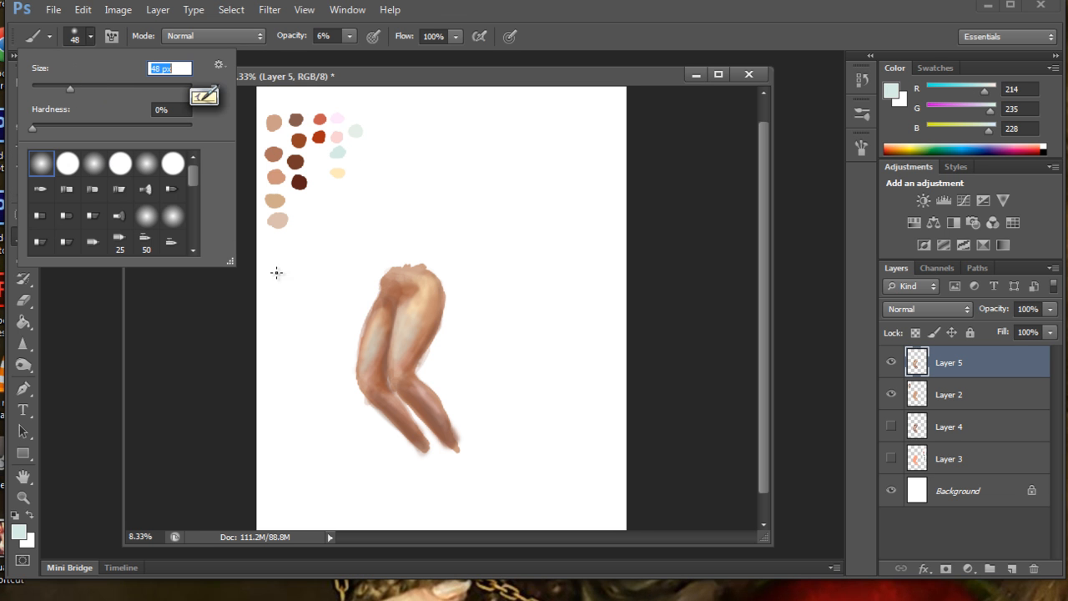
pyautogui.moveTo(80, 87); pyautogui.dragTo(119, 88)
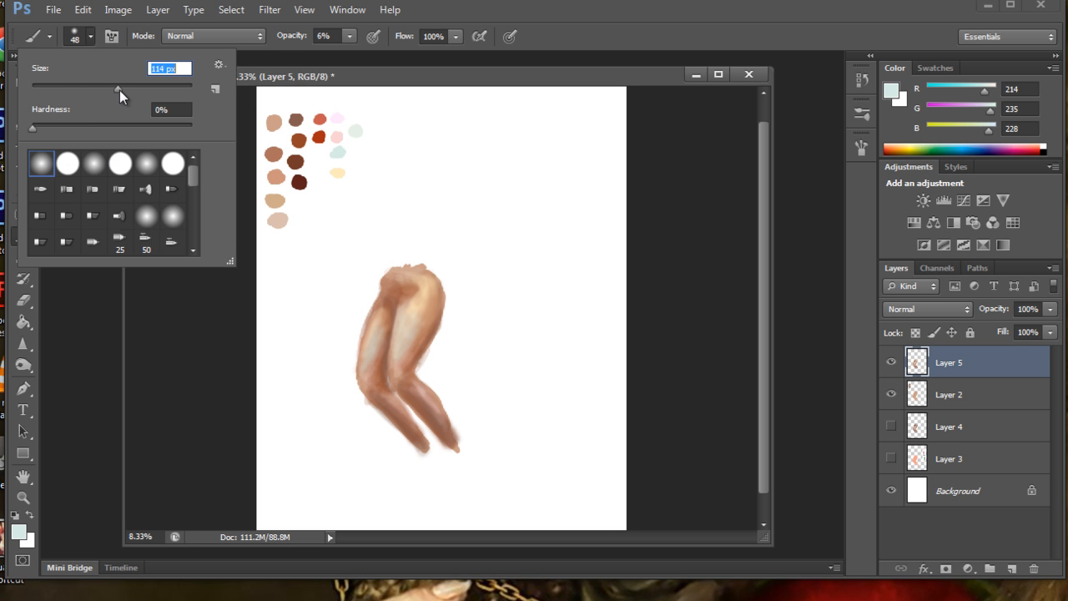
pyautogui.click(381, 399)
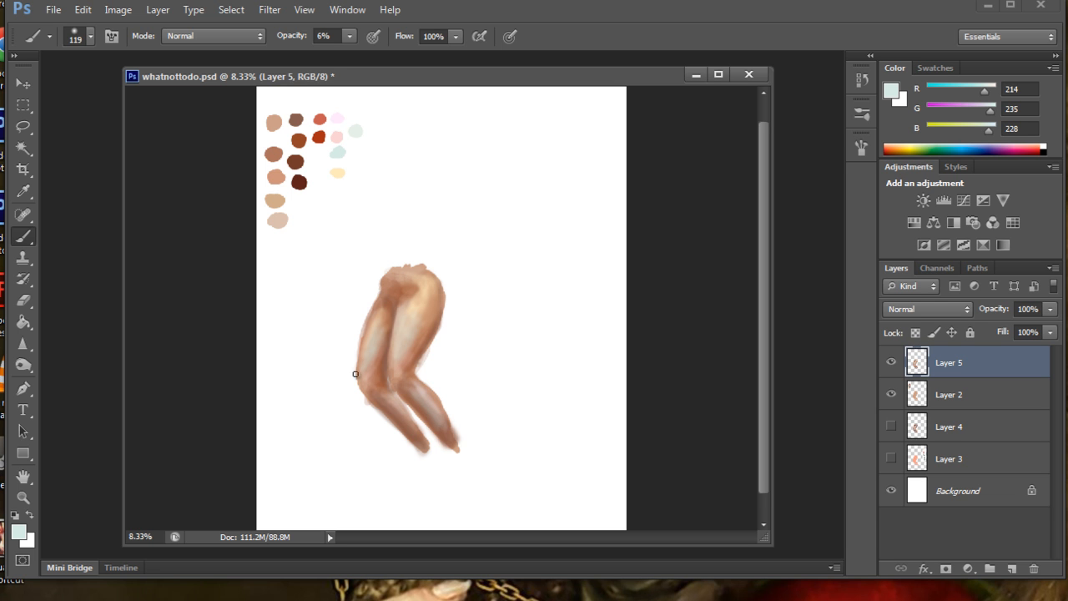
pyautogui.click(25, 193)
pyautogui.click(337, 172)
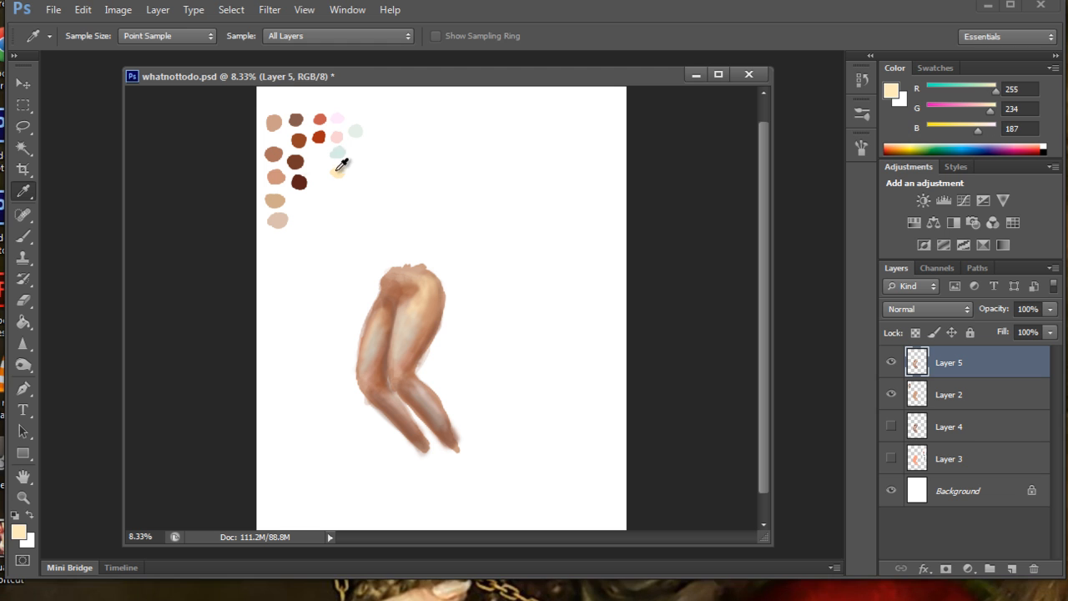
pyautogui.click(24, 236)
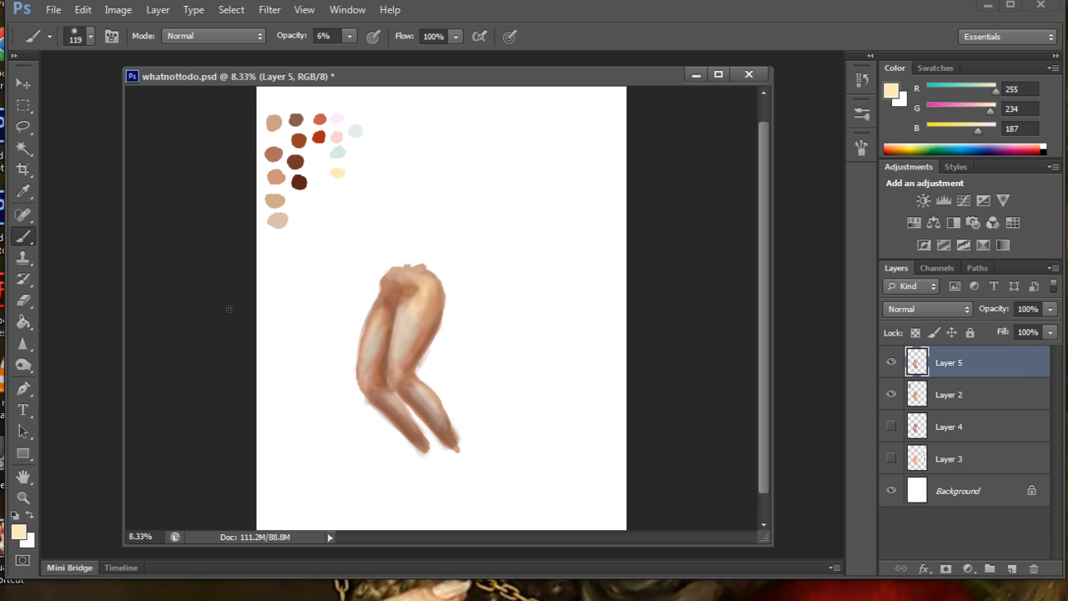
# - Sample the peach swatch (RGB 207, 149, 125) and blend it over the right lower leg's highlight at 6% opacity
pyautogui.click(25, 194)
pyautogui.click(275, 180)
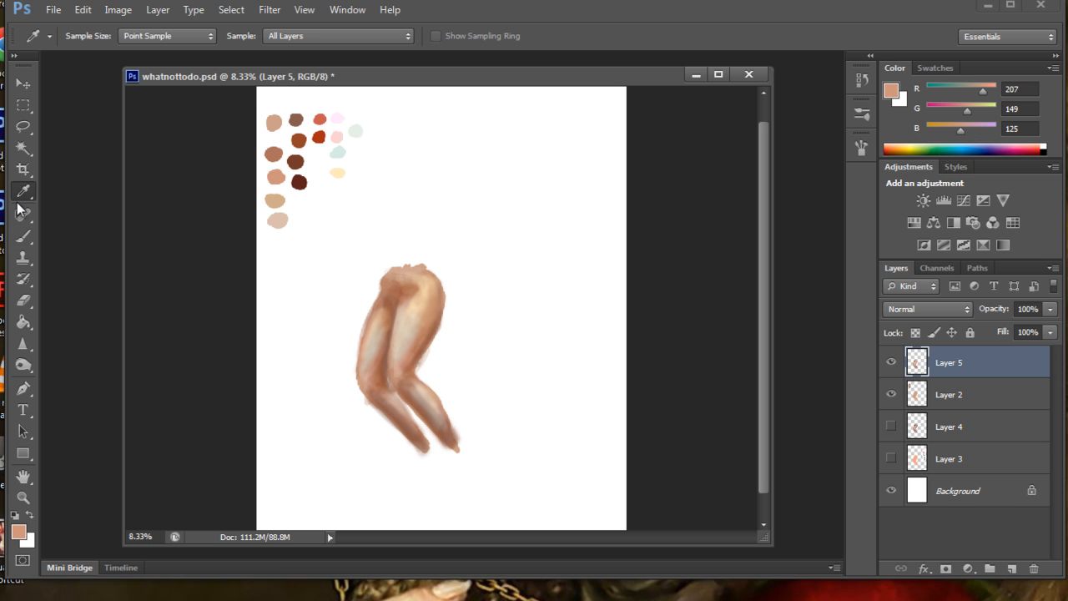
pyautogui.click(23, 237)
pyautogui.moveTo(425, 411); pyautogui.dragTo(439, 426)
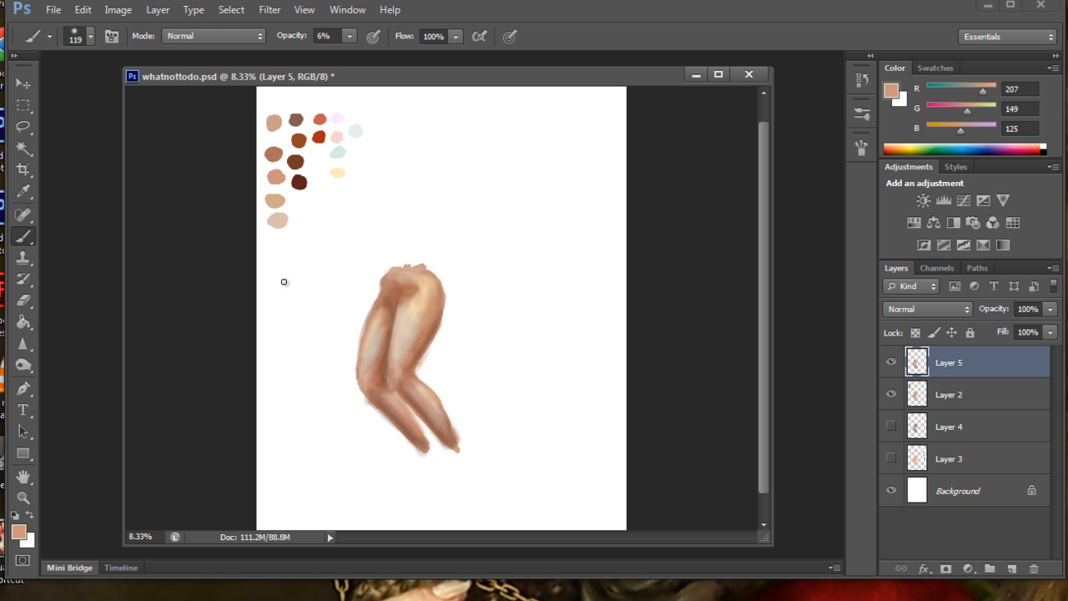
# - Sample the dark brown swatch (RGB 115, 58, 41) and deepen the shadow between the thighs with a 119 px brush at 6% opacity
pyautogui.click(23, 191)
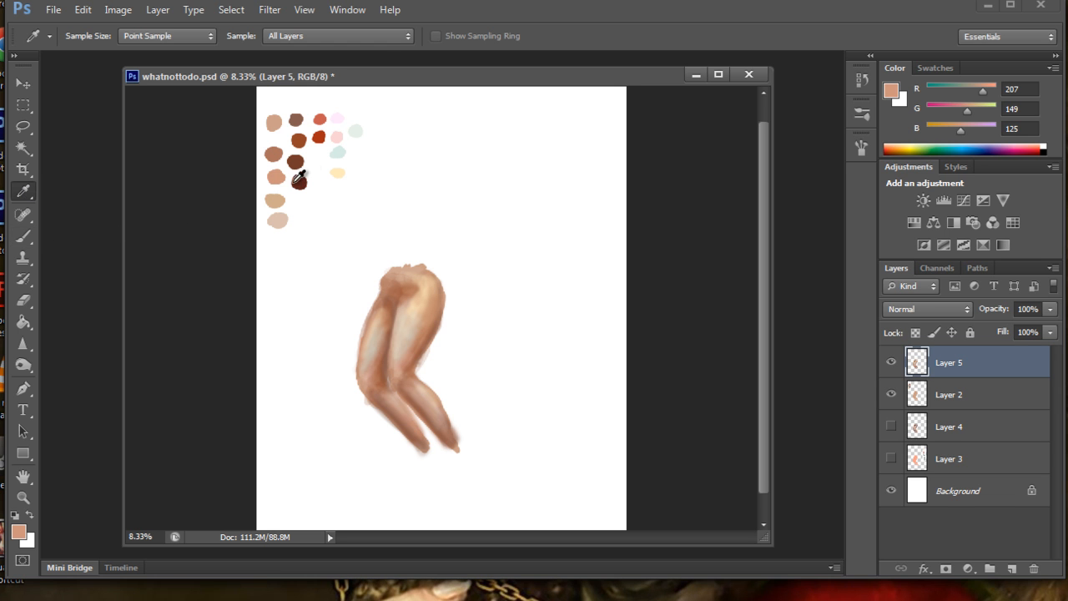
pyautogui.click(307, 141)
pyautogui.click(23, 236)
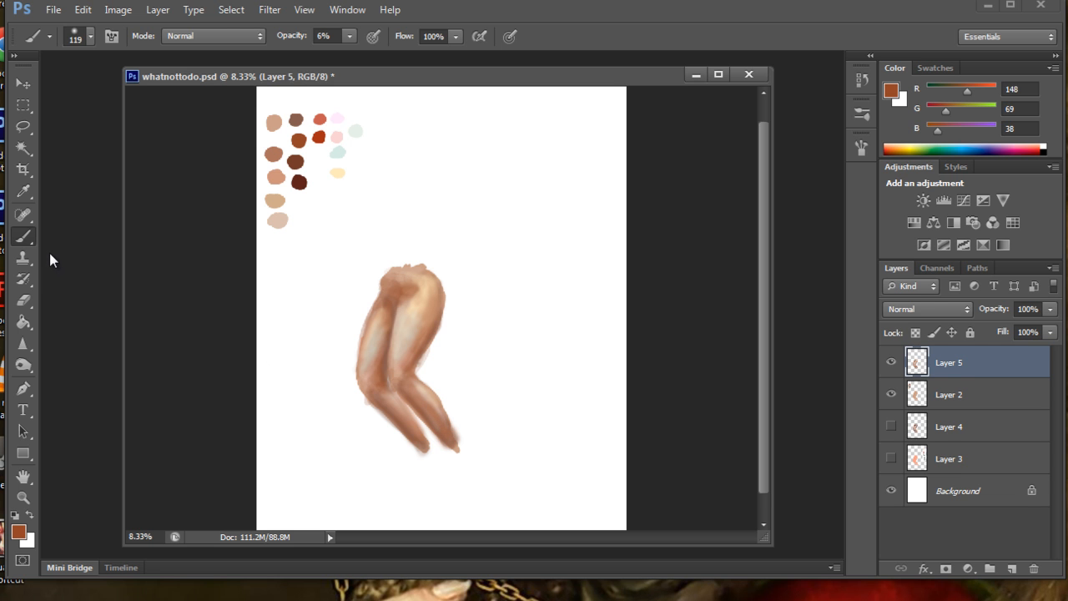
pyautogui.click(23, 191)
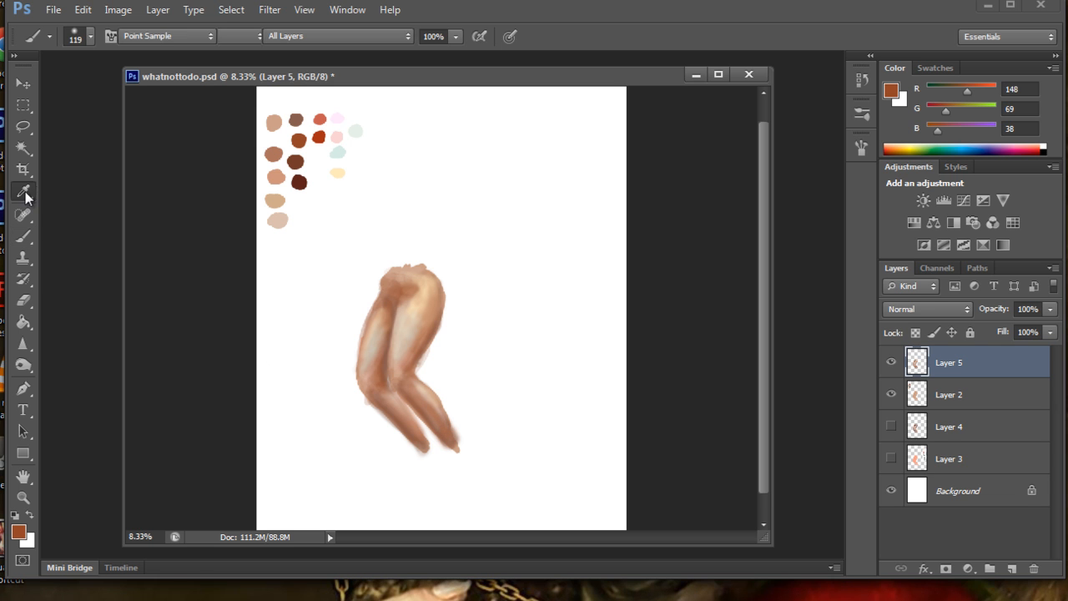
pyautogui.click(299, 123)
pyautogui.click(296, 164)
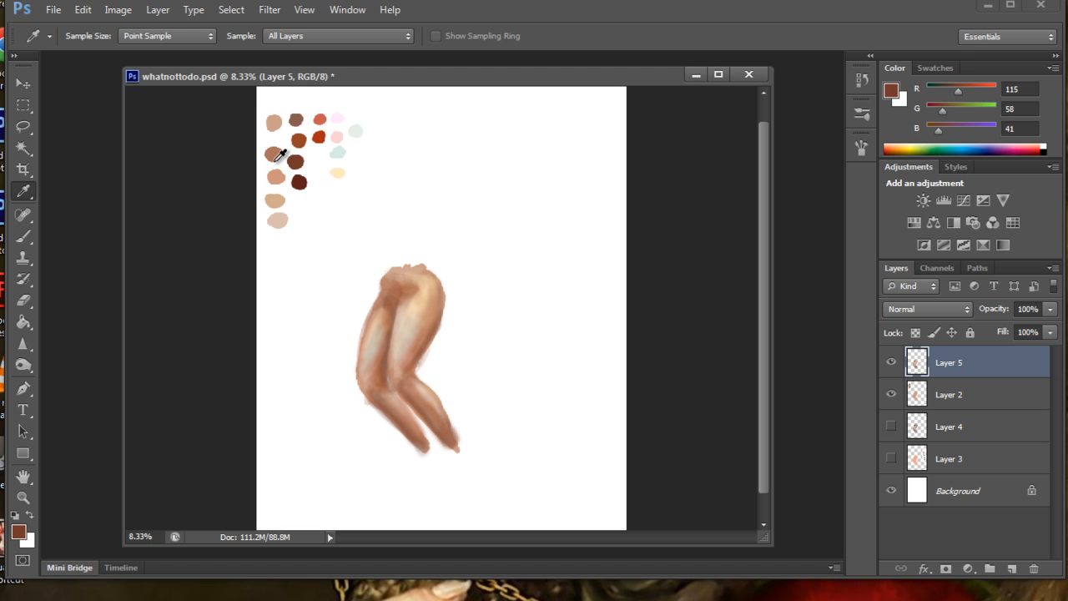
pyautogui.click(30, 233)
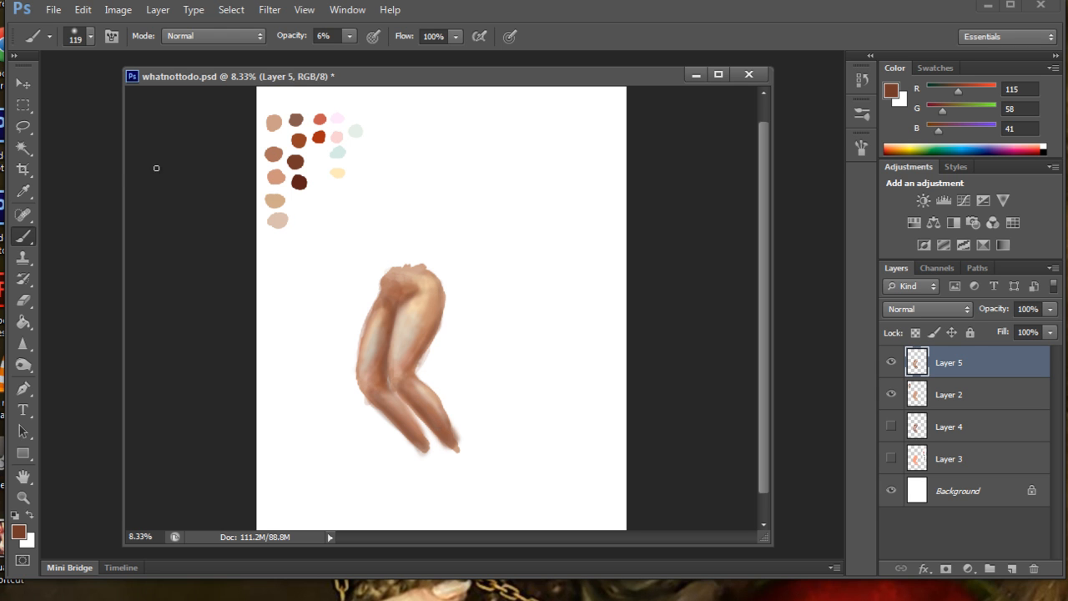
# - Sample the pale green-white swatch (RGB 230, 240, 231) and brighten the right hip and thigh highlights with a 67 px brush at 15% opacity
pyautogui.click(24, 191)
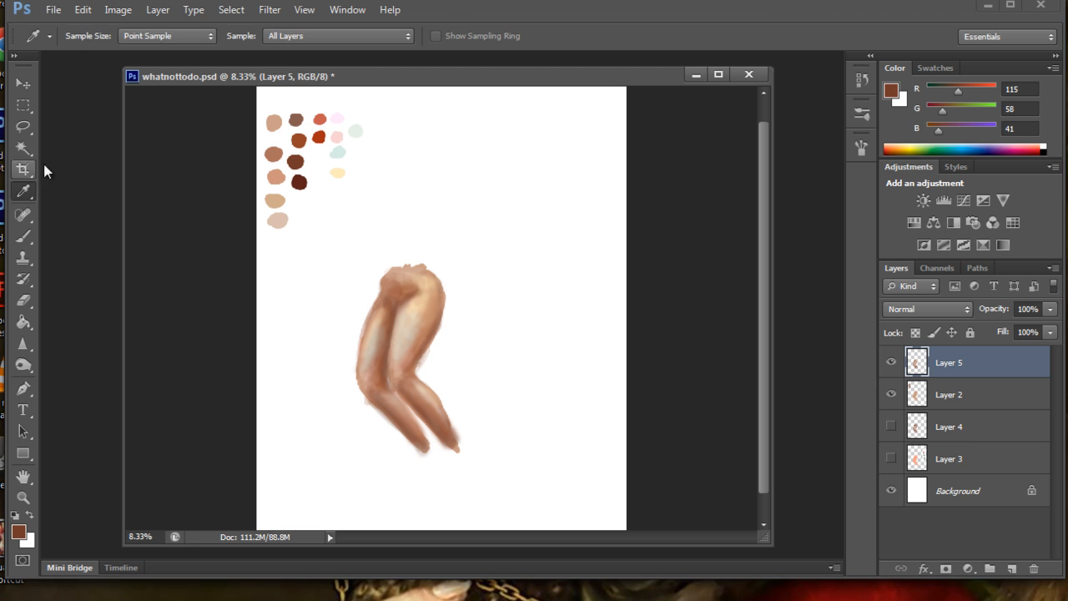
pyautogui.click(357, 131)
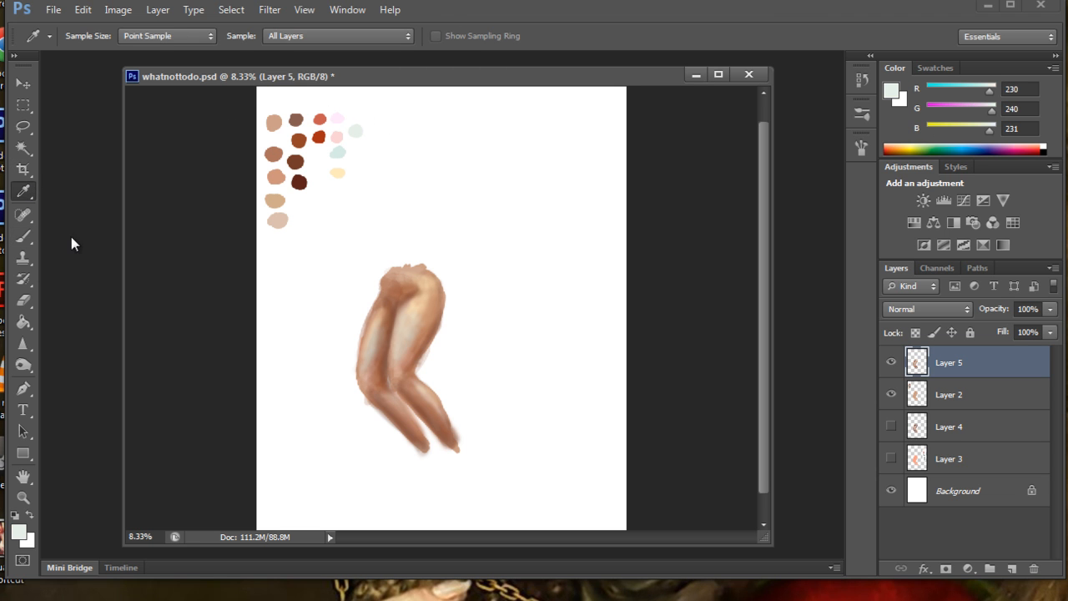
pyautogui.click(30, 230)
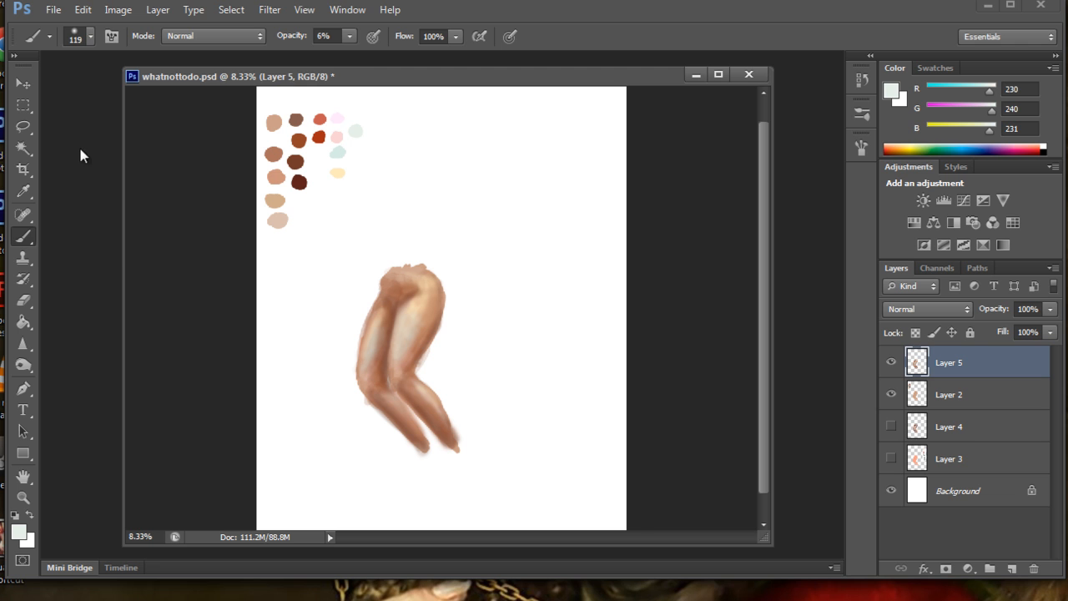
pyautogui.click(81, 40)
pyautogui.moveTo(96, 89)
pyautogui.mouseDown()
pyautogui.moveTo(143, 90)
pyautogui.moveTo(85, 95)
pyautogui.mouseUp()
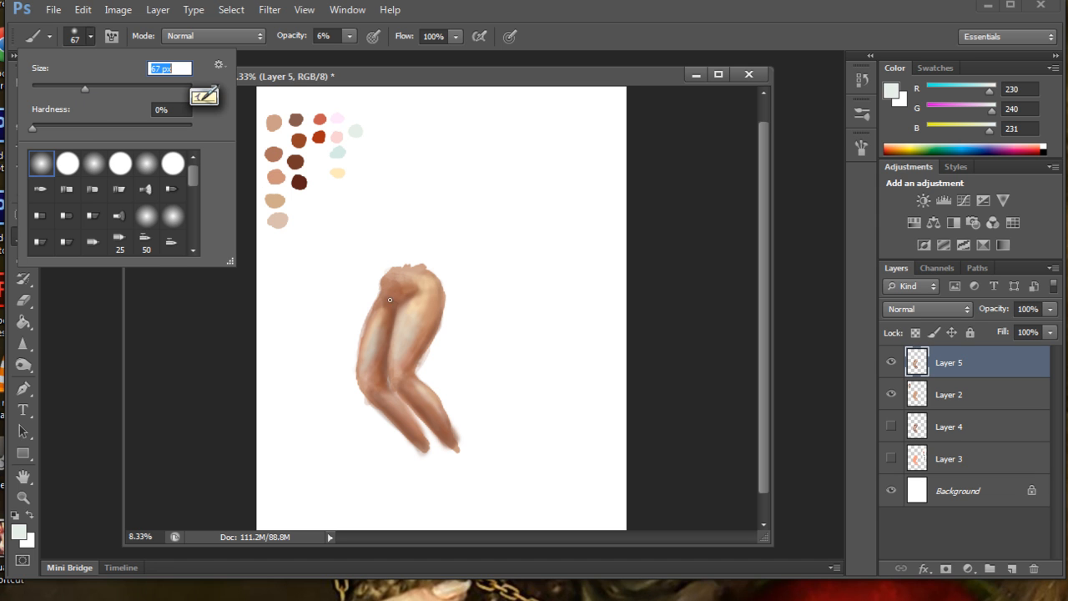
pyautogui.click(429, 280)
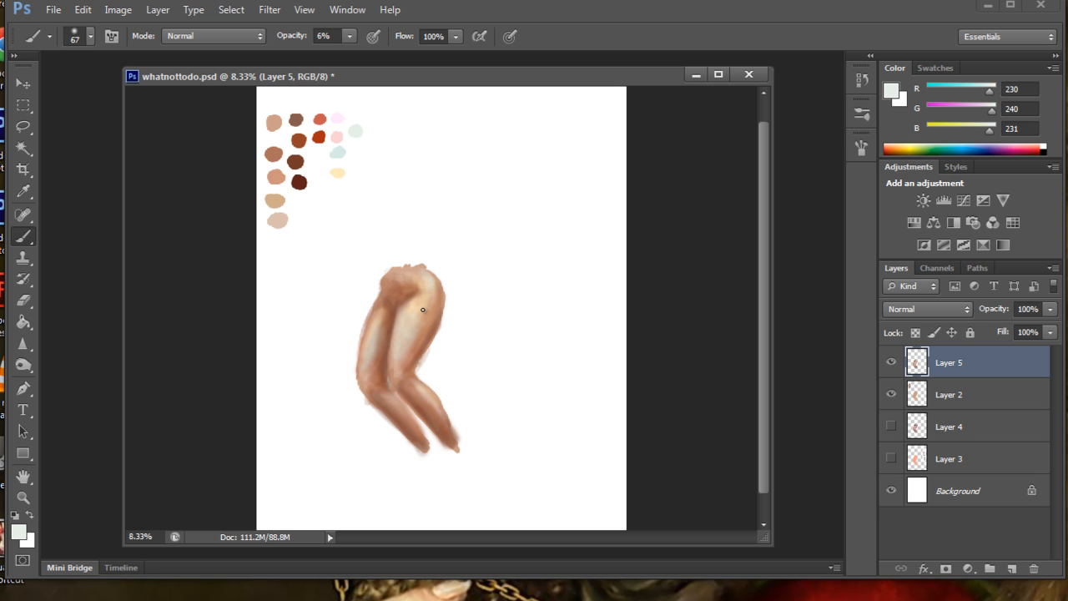
pyautogui.click(349, 39)
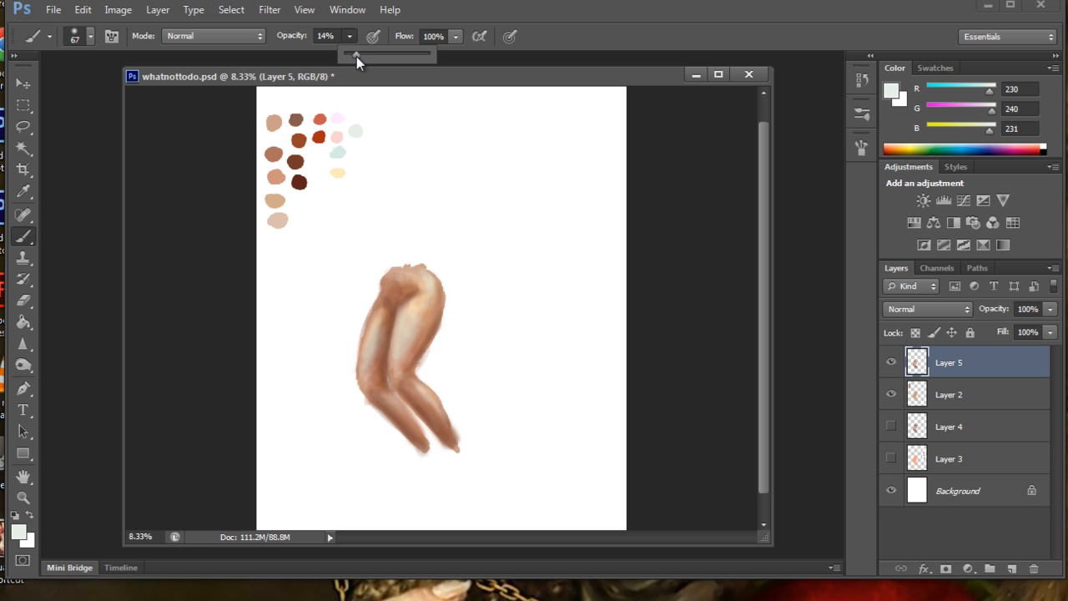
pyautogui.click(430, 286)
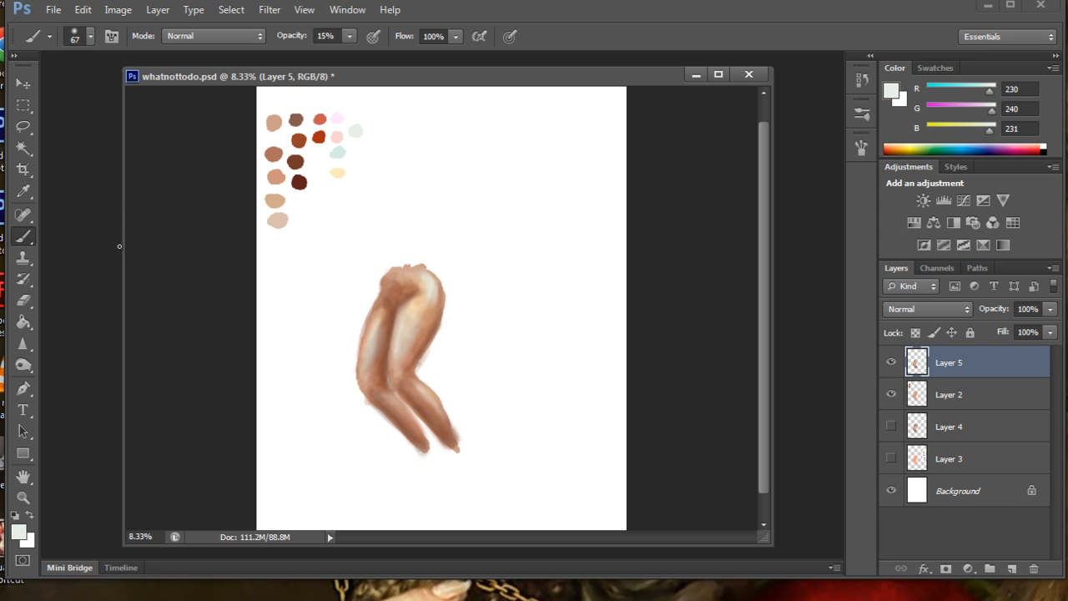
# - Sample the warm peach on the right upper thigh (RGB 232, 201, 166) and blend it along the hip highlight's outer edge
pyautogui.click(23, 192)
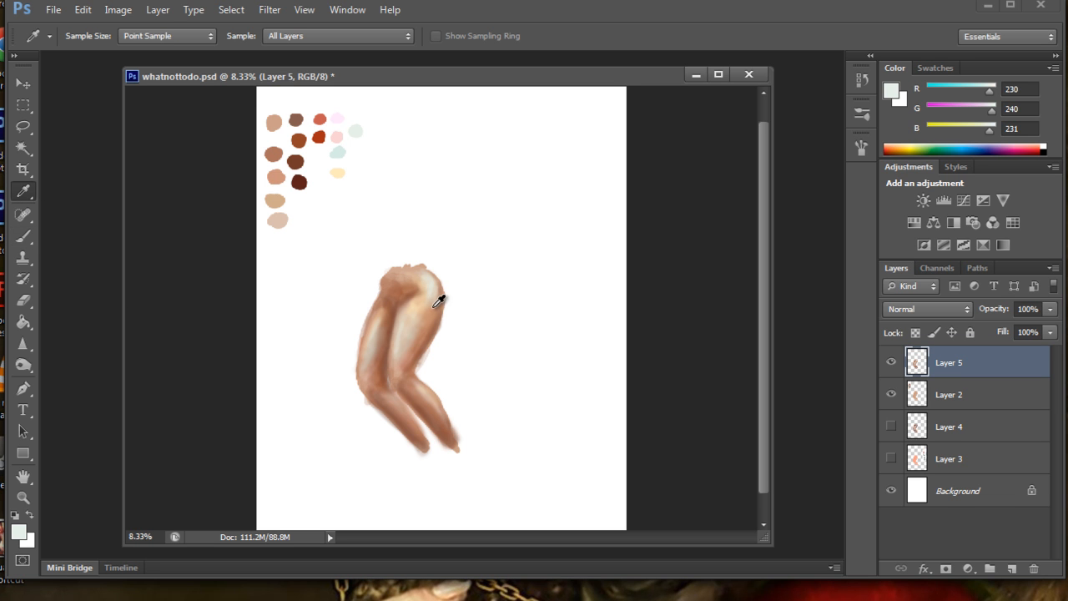
pyautogui.click(425, 307)
pyautogui.press('b')
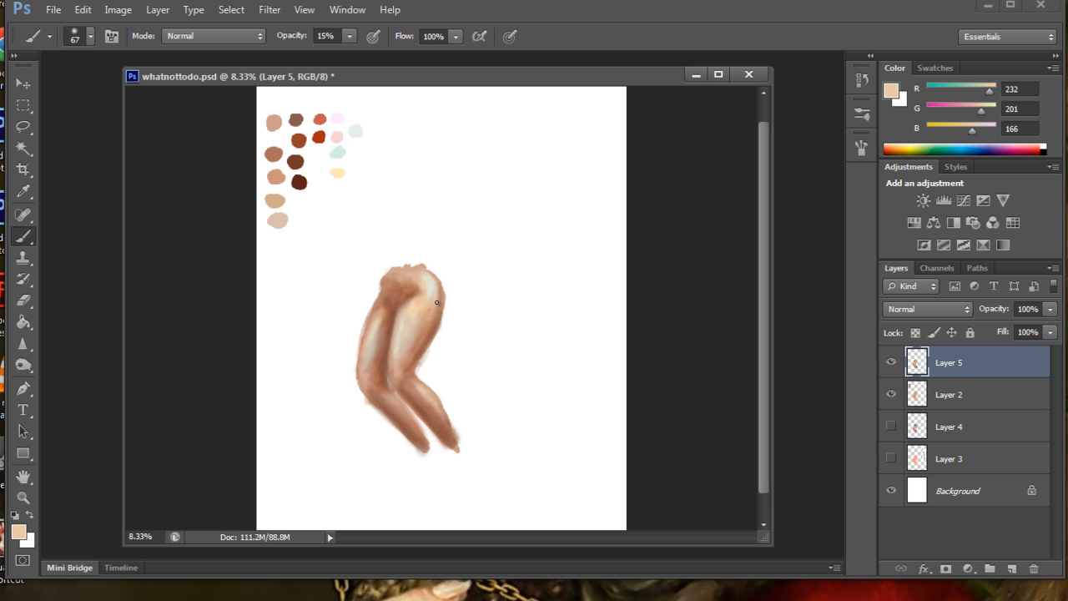
pyautogui.moveTo(434, 312); pyautogui.dragTo(437, 300)
# - Sample the medium brown swatch (RGB 172, 114, 92) and glaze the right thigh with a 149 px brush at 15% opacity
pyautogui.click(24, 192)
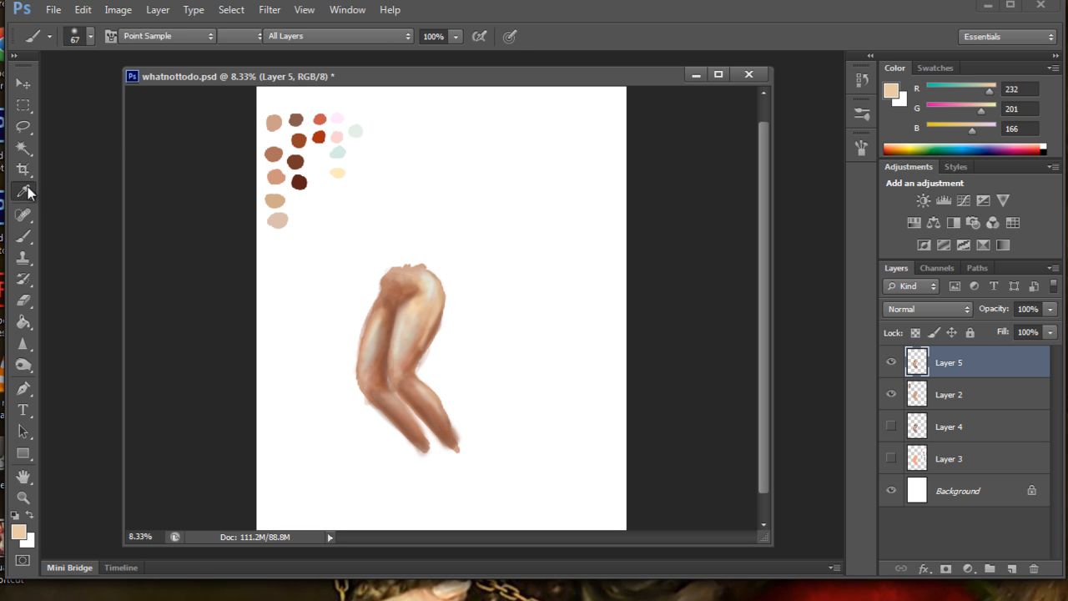
pyautogui.click(274, 154)
pyautogui.click(24, 235)
pyautogui.click(90, 35)
pyautogui.click(98, 89)
pyautogui.click(132, 89)
pyautogui.click(414, 352)
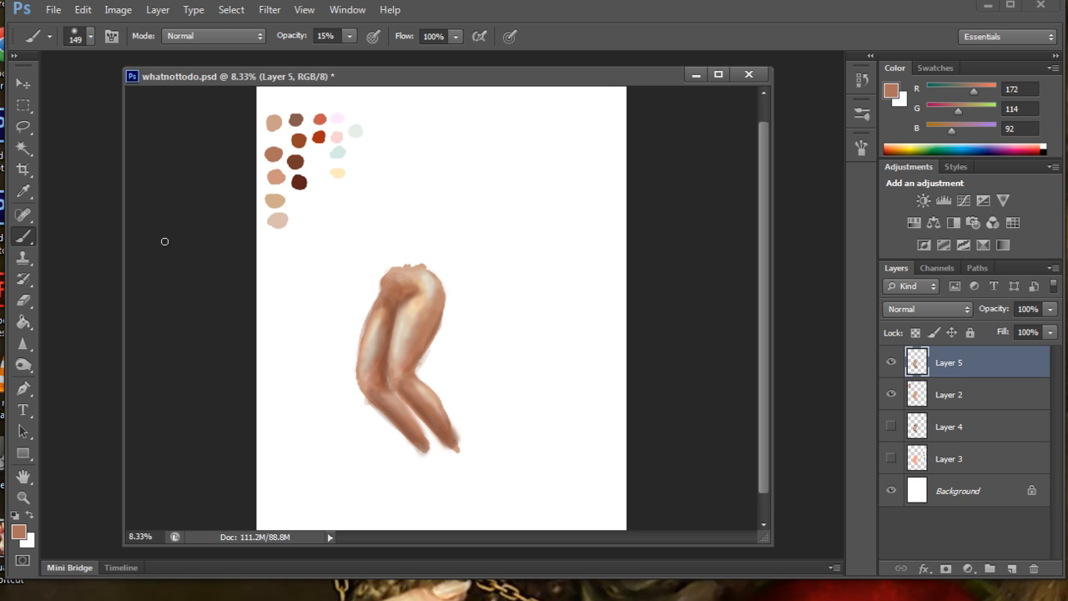
# - Sample the light rose swatch (RGB 248, 209, 210) and glaze it down the right thigh with the 149 px brush
pyautogui.click(23, 193)
pyautogui.click(430, 289)
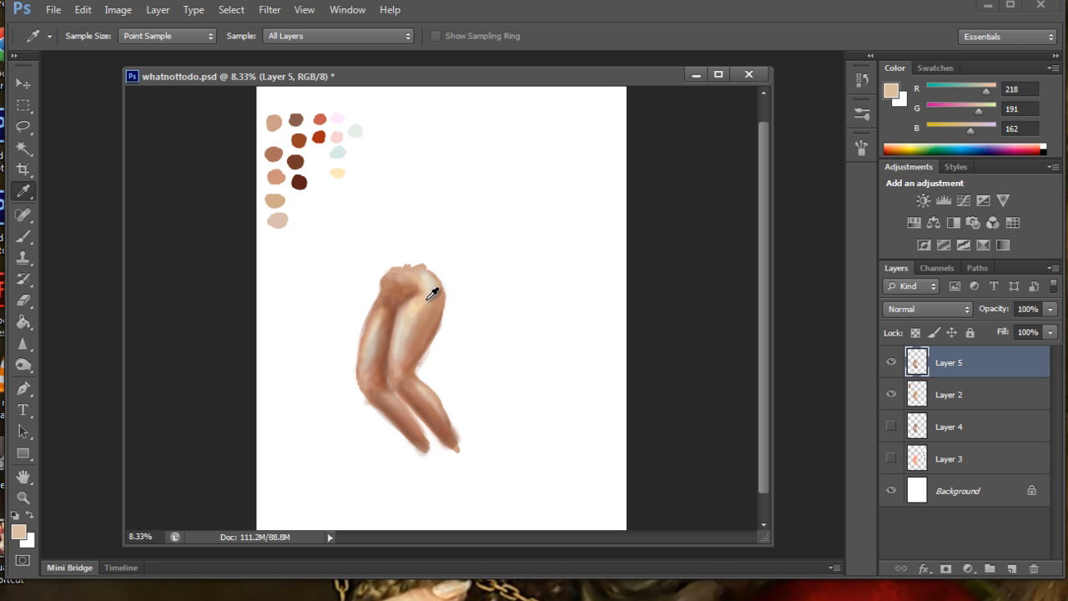
pyautogui.click(337, 136)
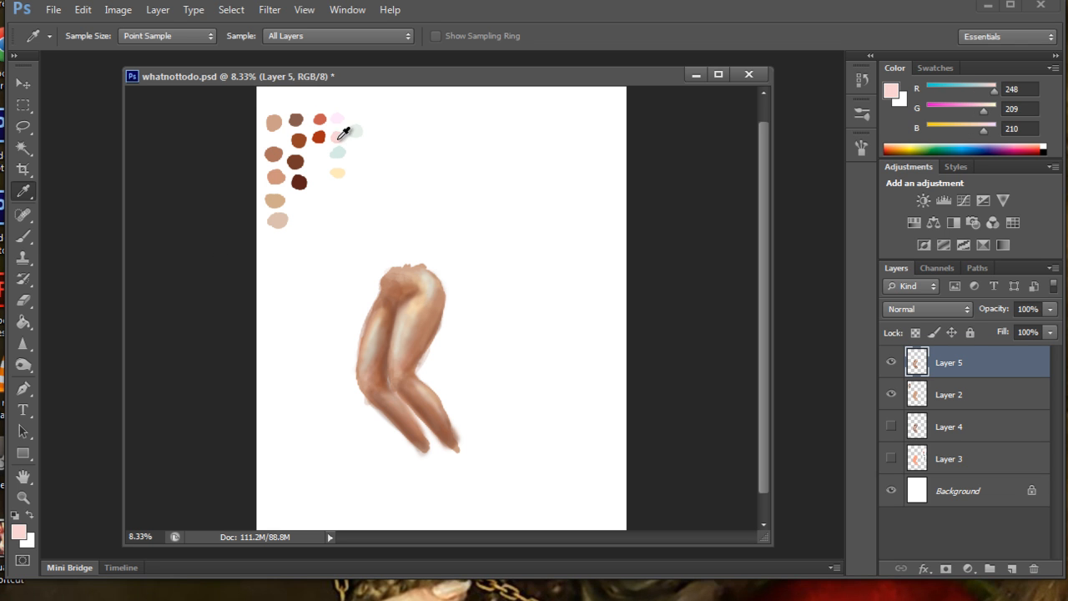
pyautogui.press('b')
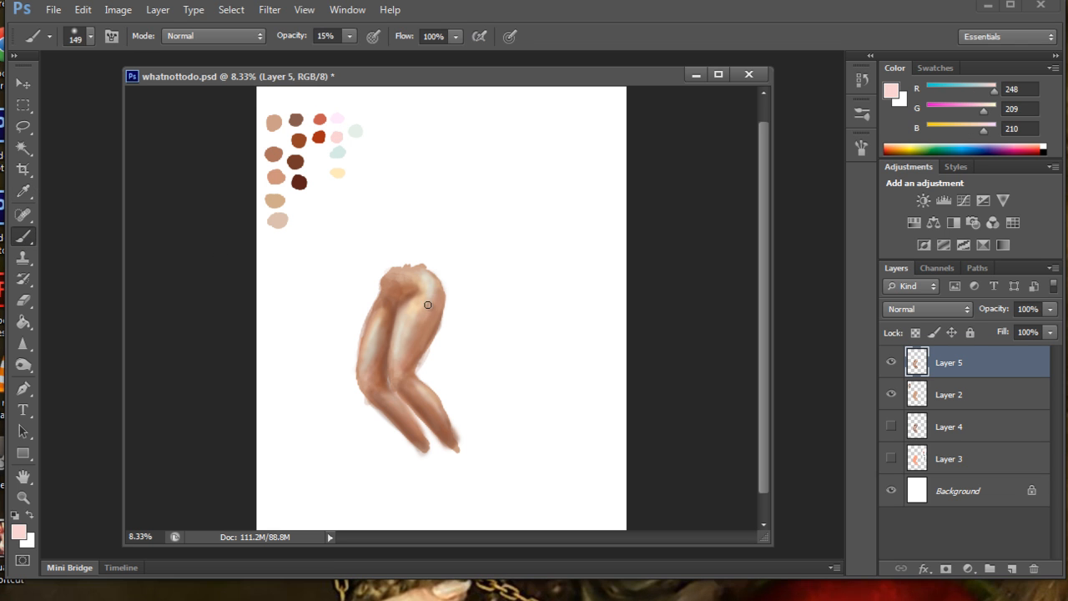
pyautogui.moveTo(434, 296); pyautogui.dragTo(406, 345)
# - Sample the darkest brown swatch (RGB 92, 33, 25) and deepen the shadow between the legs with a 66 px brush at 15% opacity
pyautogui.click(23, 193)
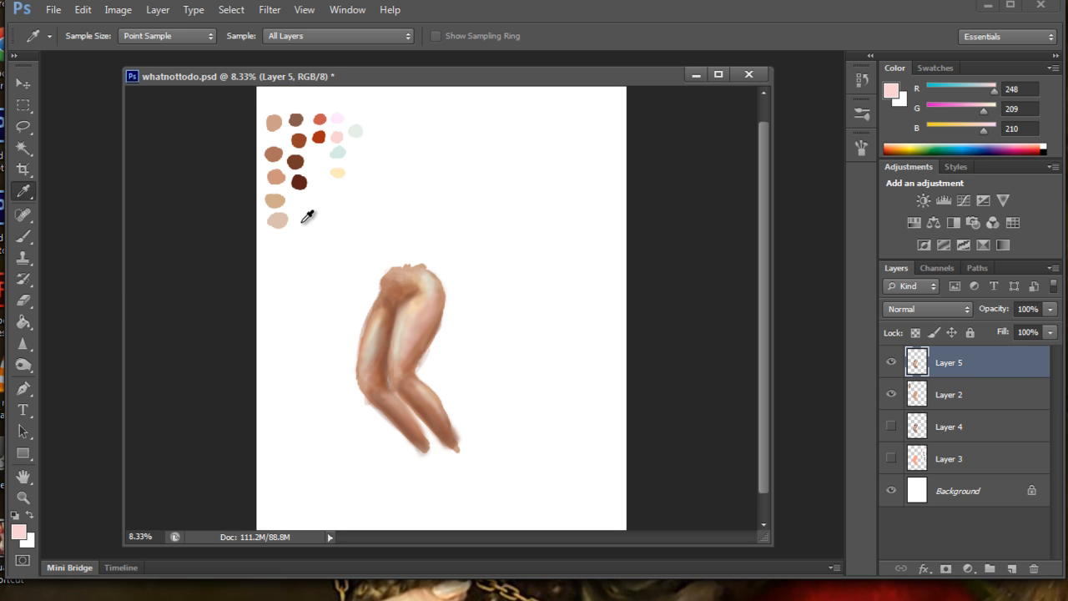
pyautogui.click(302, 183)
pyautogui.click(23, 237)
pyautogui.click(76, 35)
pyautogui.click(70, 86)
pyautogui.moveTo(71, 85); pyautogui.dragTo(84, 86)
pyautogui.click(387, 388)
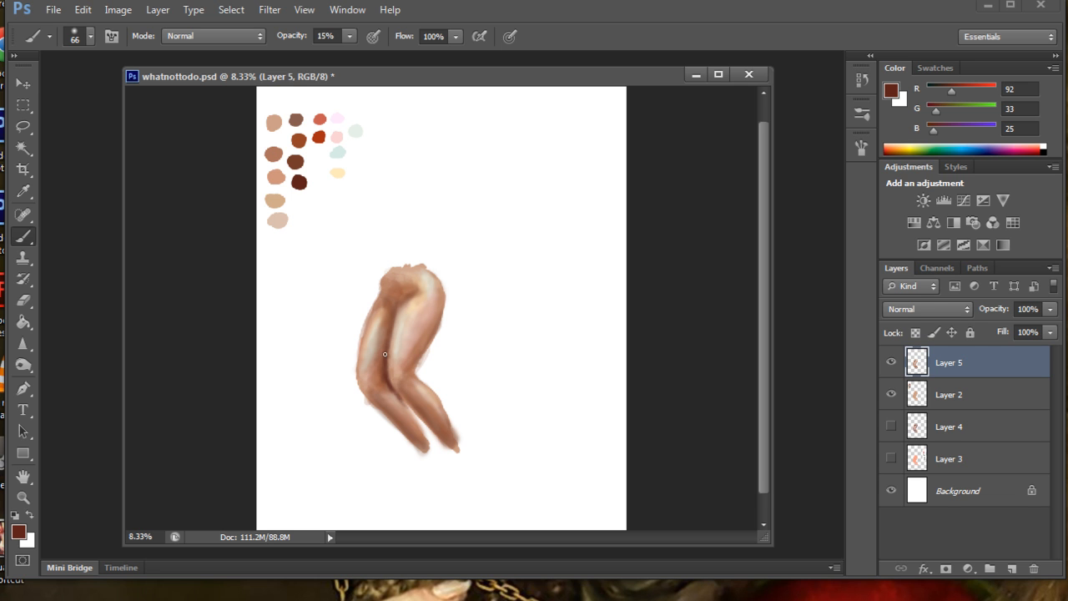
pyautogui.moveTo(386, 359); pyautogui.dragTo(398, 312)
pyautogui.moveTo(392, 313)
pyautogui.mouseDown()
pyautogui.moveTo(416, 296)
pyautogui.moveTo(392, 314)
pyautogui.moveTo(390, 304)
pyautogui.moveTo(383, 341)
pyautogui.mouseUp()
# - Sample the brown skin tone on the left inner thigh (RGB 158, 102, 84) and soften the dark shadow between the legs
pyautogui.click(24, 191)
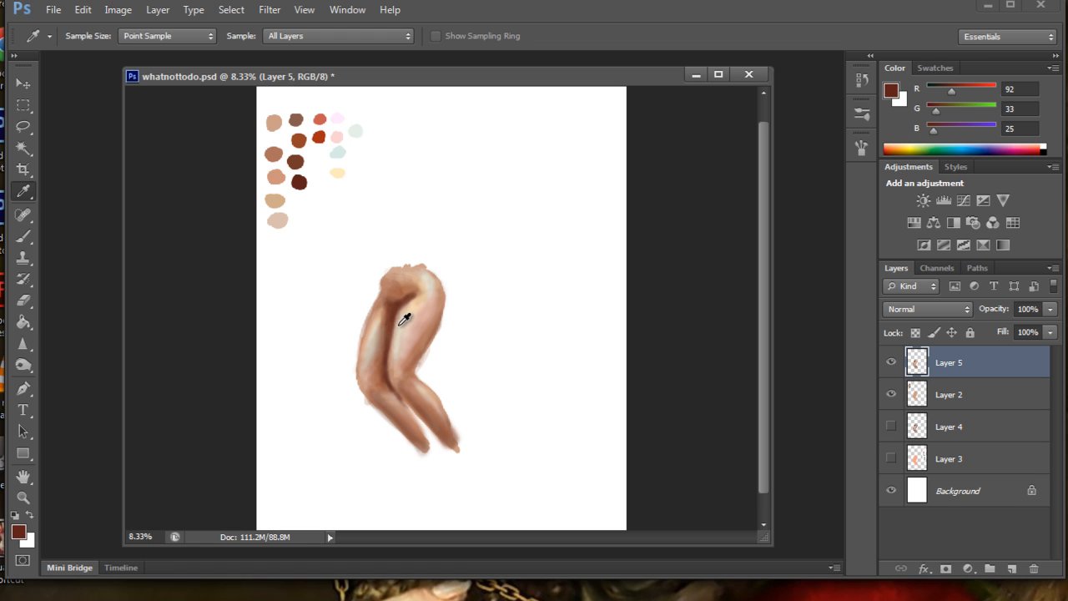
pyautogui.click(378, 356)
pyautogui.press('b')
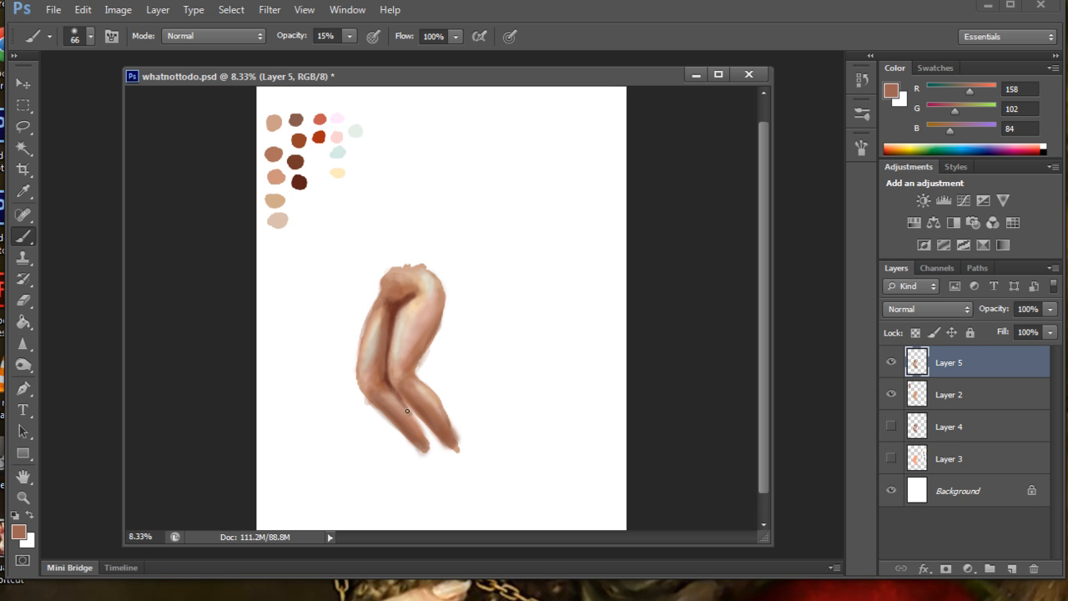
# - Sample the rust swatch (RGB 148, 69, 38) and warm the left thigh's inner shadow edge with the 66 px brush
pyautogui.press('i')
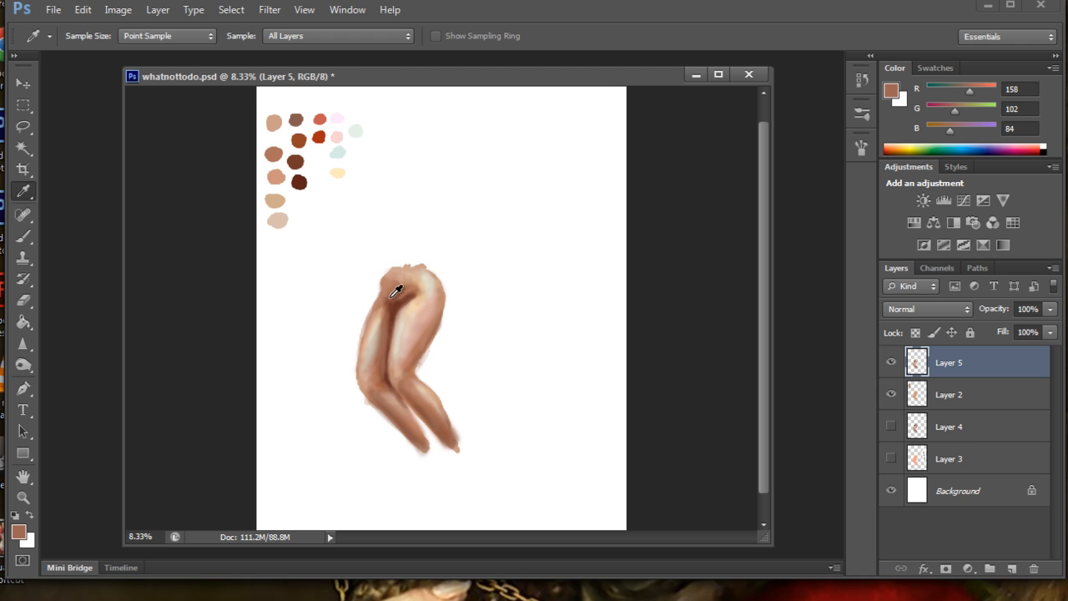
pyautogui.click(300, 143)
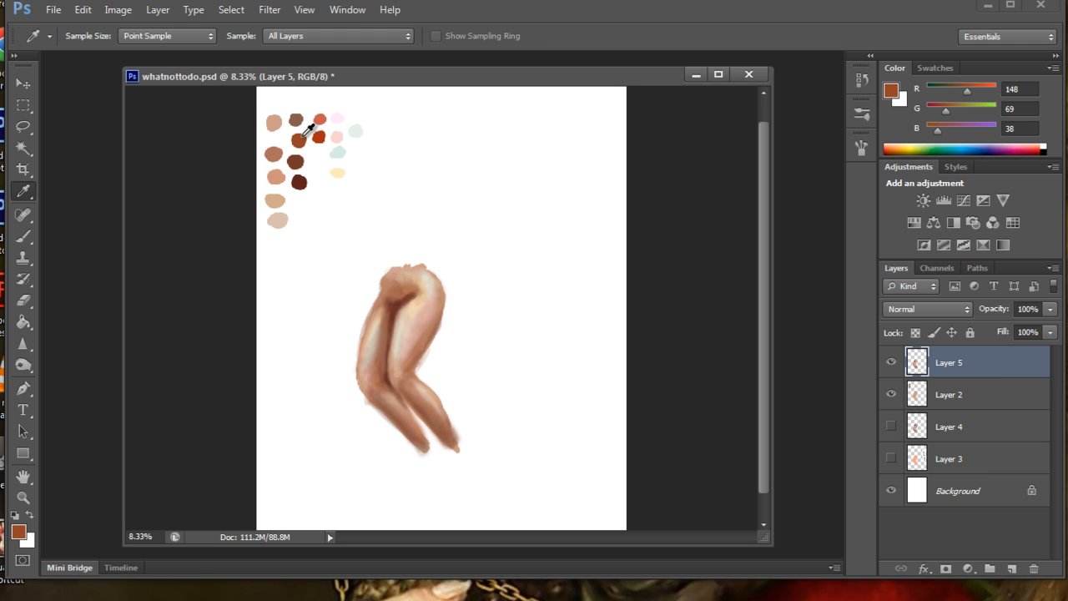
pyautogui.click(30, 232)
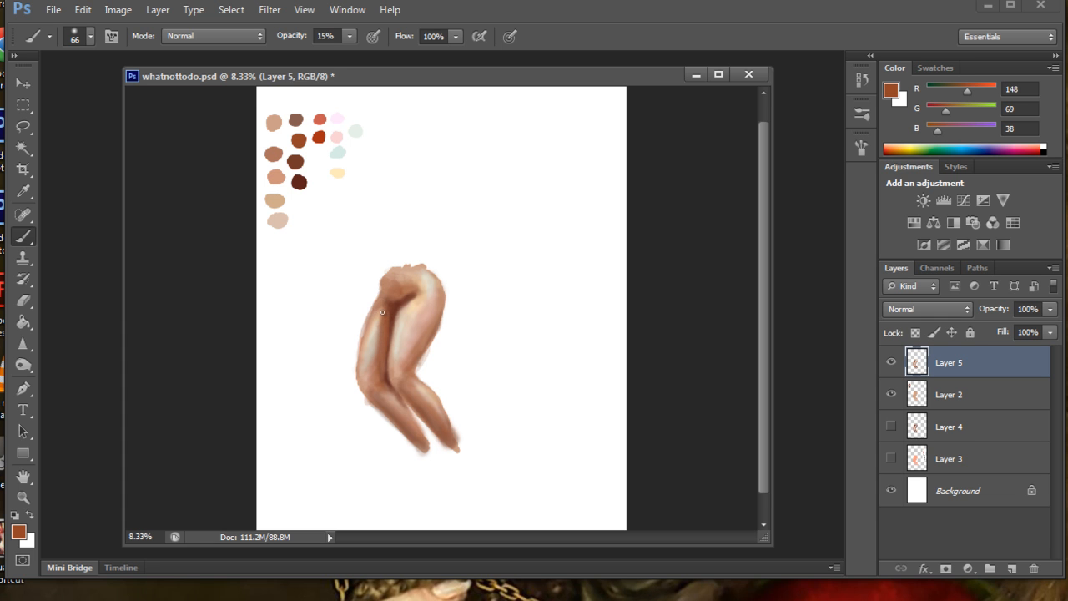
pyautogui.moveTo(376, 317); pyautogui.dragTo(379, 349)
# - Sample the tan on the left thigh (RGB 191, 139, 114) and blend the inner thigh shadow with a 114 px brush at 15% opacity
pyautogui.press('i')
pyautogui.click(380, 322)
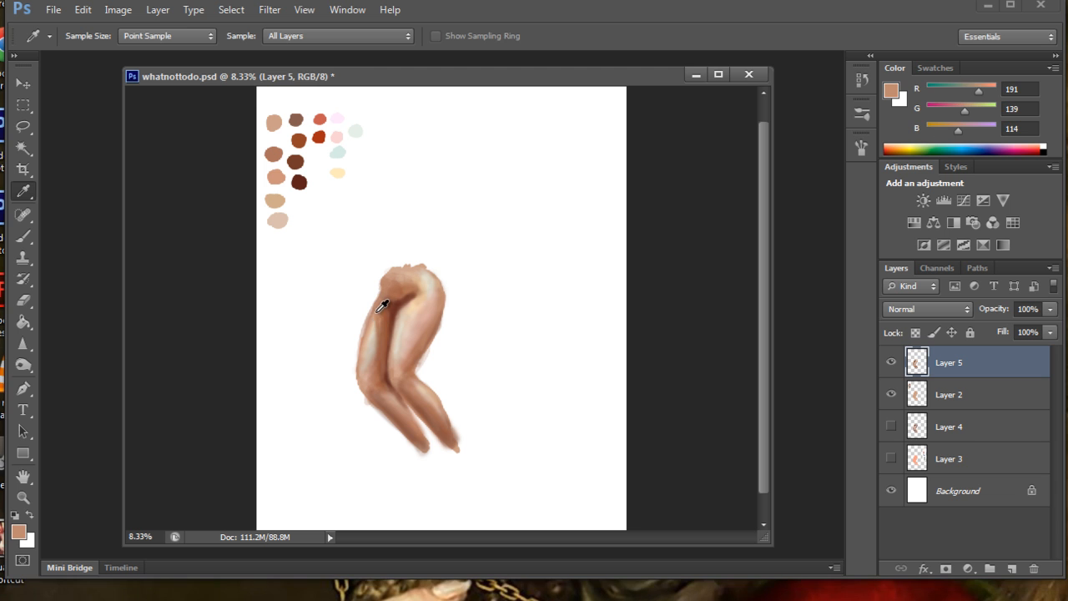
pyautogui.click(24, 236)
pyautogui.click(87, 38)
pyautogui.moveTo(72, 84); pyautogui.dragTo(88, 83)
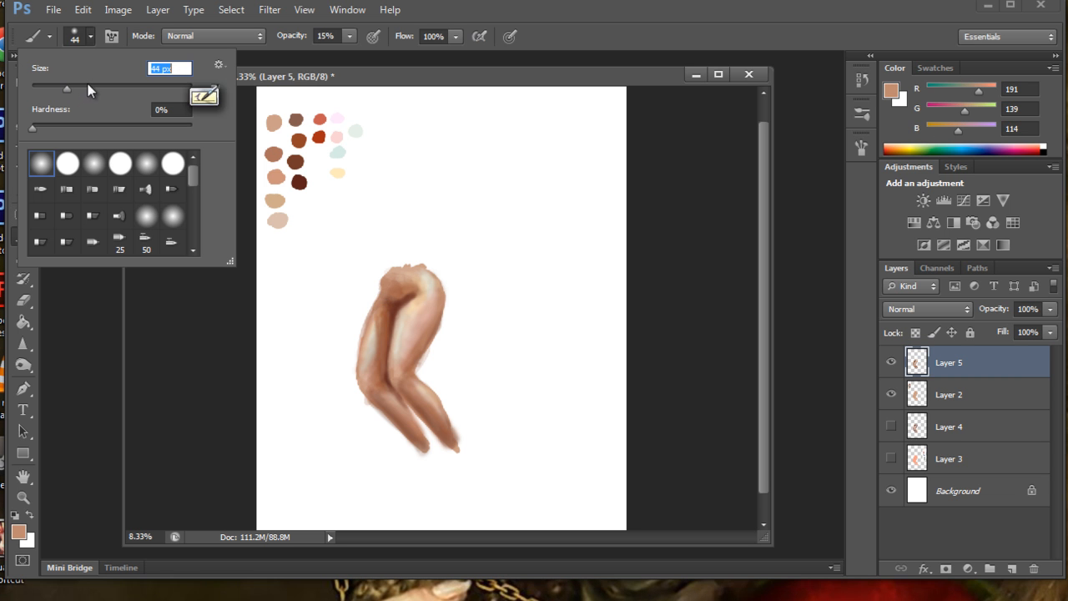
pyautogui.click(378, 336)
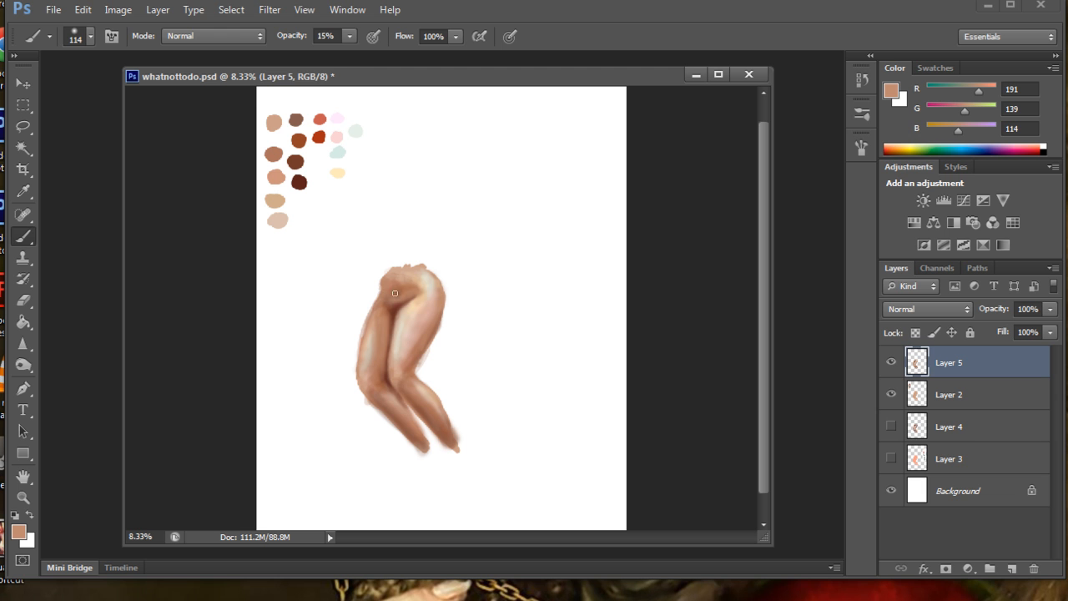
# - Sample the rust swatch (RGB 148, 69, 38) and warm the shadow where the thighs meet with the 114 px brush
pyautogui.click(23, 191)
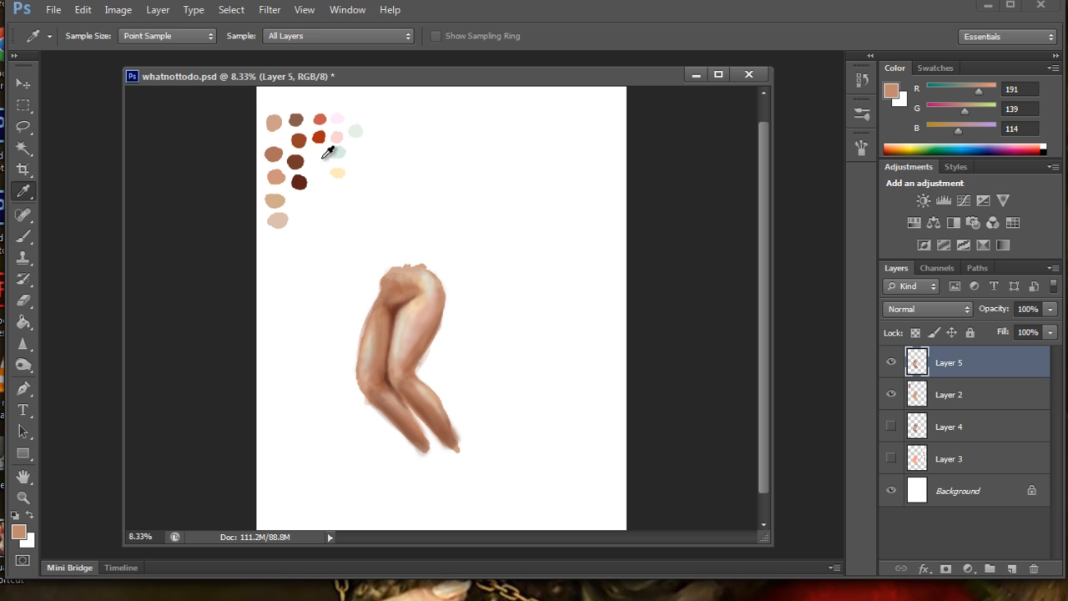
pyautogui.click(302, 141)
pyautogui.press('b')
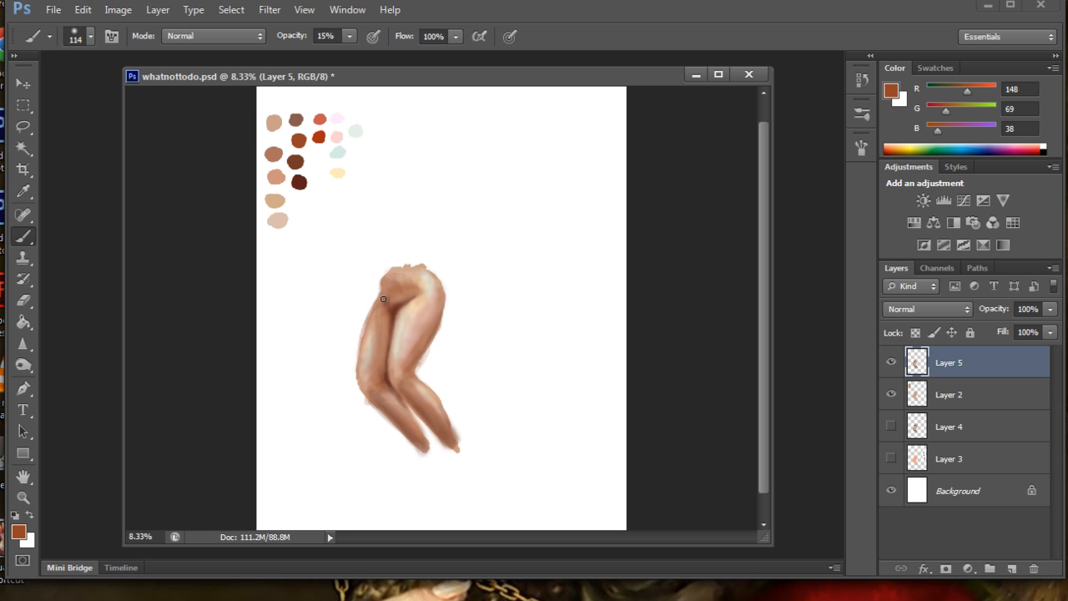
# - Sample the coral swatch (RGB 201, 93, 81) and glaze redness over the knees and lower legs with a 308 px brush at 8% opacity
pyautogui.click(24, 191)
pyautogui.click(320, 120)
pyautogui.click(322, 136)
pyautogui.click(323, 114)
pyautogui.click(321, 118)
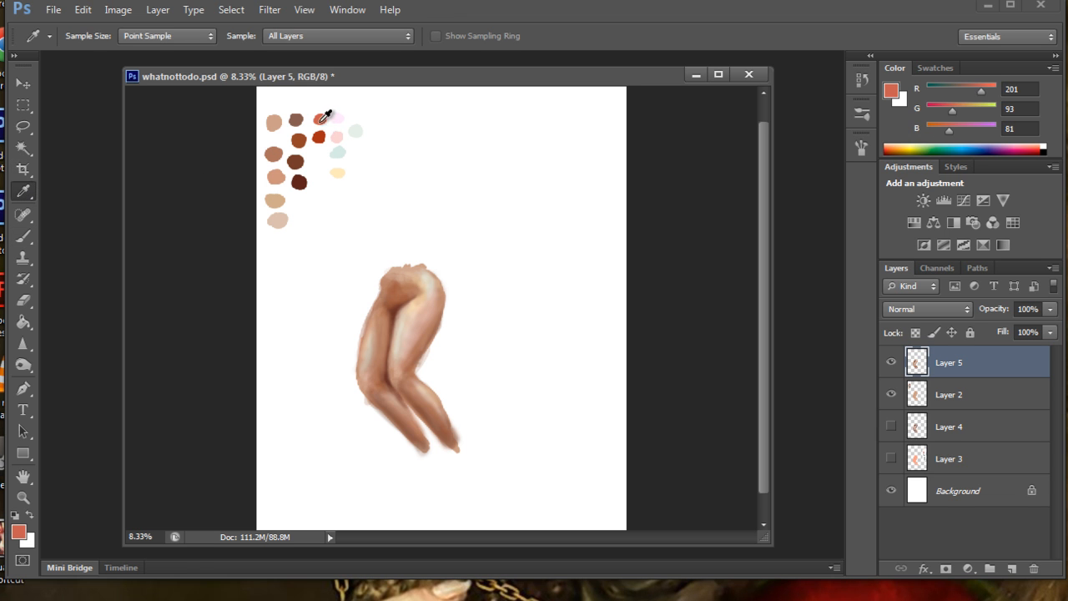
pyautogui.click(323, 137)
pyautogui.click(322, 122)
pyautogui.click(27, 230)
pyautogui.click(84, 37)
pyautogui.moveTo(145, 86); pyautogui.dragTo(161, 88)
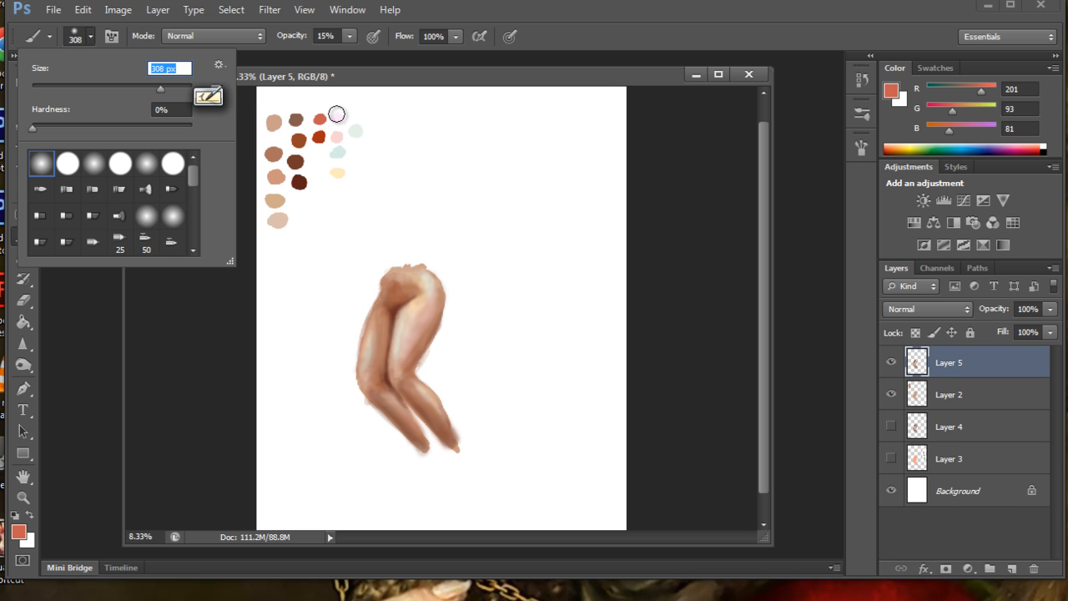
pyautogui.click(347, 36)
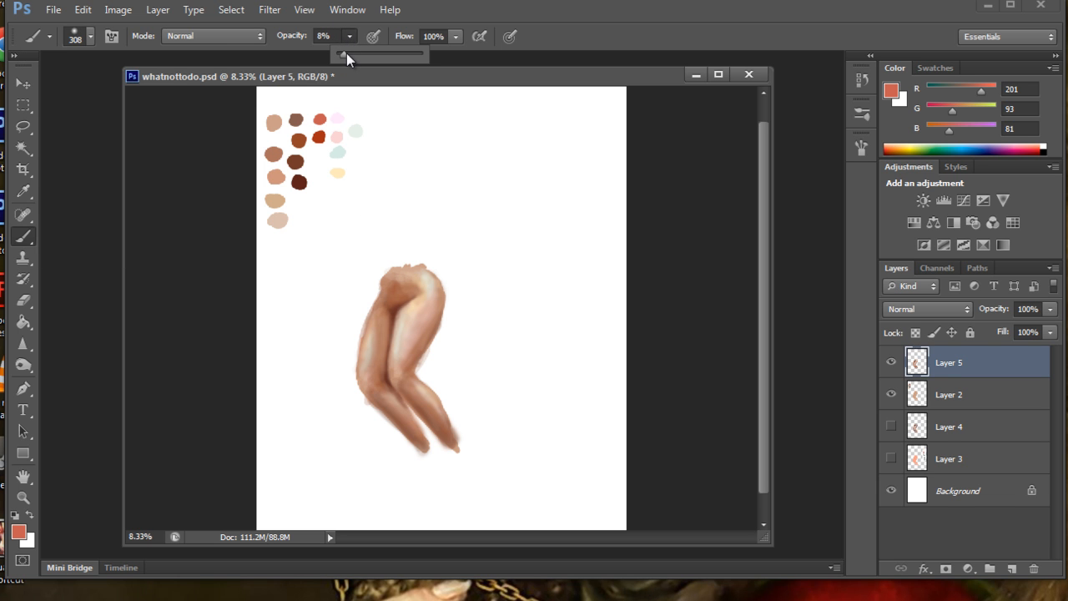
pyautogui.moveTo(343, 54); pyautogui.dragTo(344, 55)
pyautogui.moveTo(367, 382)
pyautogui.mouseDown()
pyautogui.moveTo(397, 404)
pyautogui.moveTo(401, 377)
pyautogui.moveTo(413, 384)
pyautogui.moveTo(396, 377)
pyautogui.moveTo(399, 342)
pyautogui.moveTo(394, 385)
pyautogui.moveTo(397, 325)
pyautogui.moveTo(386, 371)
pyautogui.moveTo(361, 380)
pyautogui.moveTo(401, 417)
pyautogui.moveTo(404, 381)
pyautogui.moveTo(418, 405)
pyautogui.moveTo(395, 373)
pyautogui.moveTo(411, 408)
pyautogui.mouseUp()
pyautogui.moveTo(373, 352)
pyautogui.mouseDown()
pyautogui.moveTo(412, 279)
pyautogui.moveTo(395, 284)
pyautogui.moveTo(426, 287)
pyautogui.moveTo(426, 314)
pyautogui.moveTo(416, 288)
pyautogui.moveTo(430, 298)
pyautogui.moveTo(420, 339)
pyautogui.moveTo(417, 320)
pyautogui.moveTo(402, 369)
pyautogui.moveTo(379, 366)
pyautogui.moveTo(390, 312)
pyautogui.moveTo(403, 368)
pyautogui.moveTo(452, 431)
pyautogui.mouseUp()
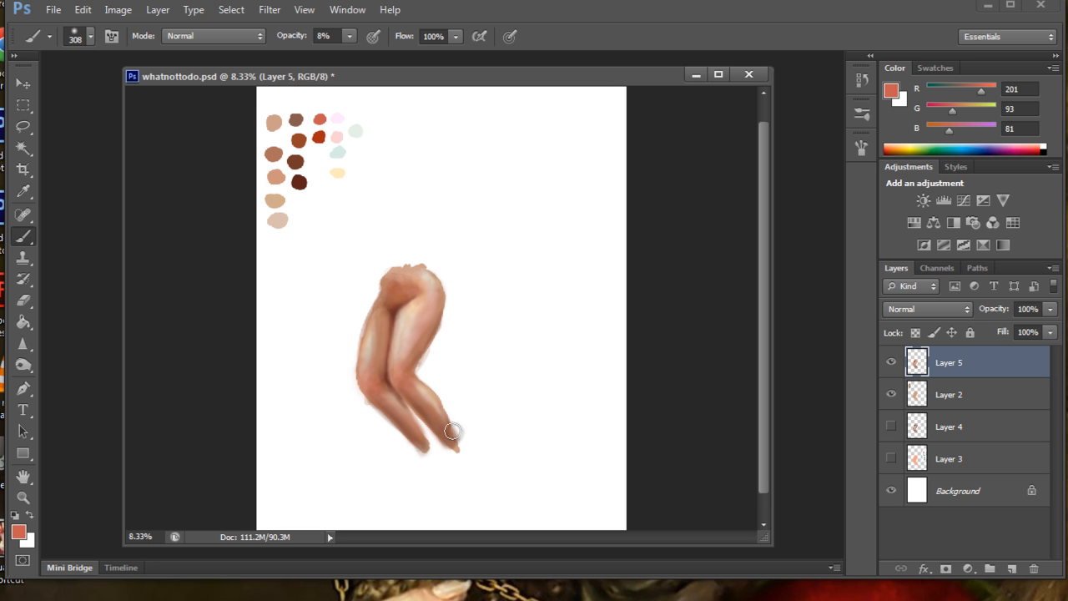
pyautogui.click(23, 192)
pyautogui.click(318, 136)
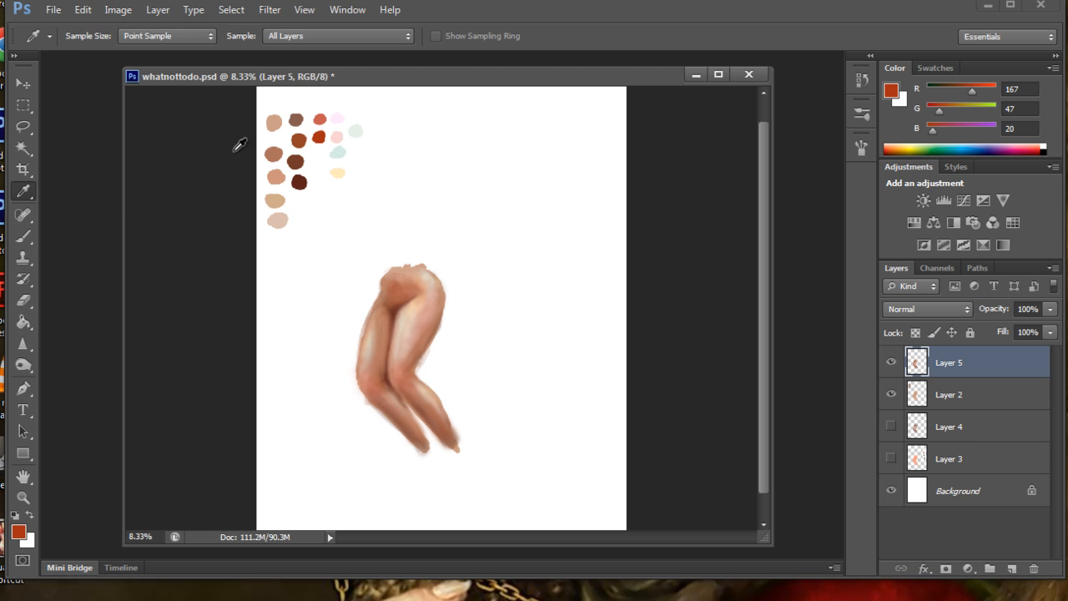
pyautogui.click(24, 235)
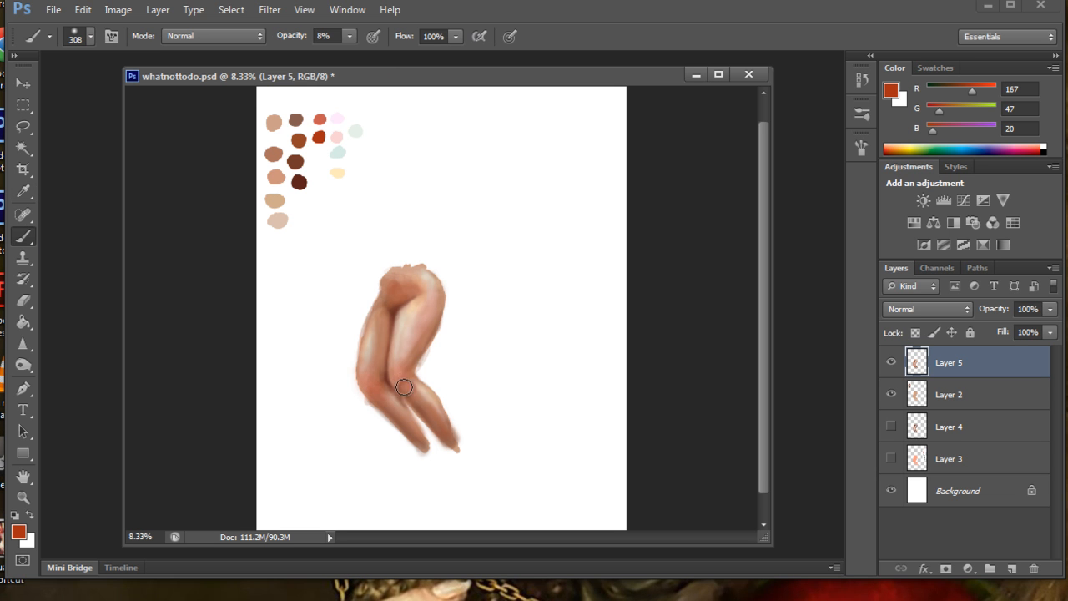
# - Sample the salmon swatch (RGB 207, 149, 125) and glaze it over the hips, thighs and lower legs with the 308 px brush at 8% opacity
pyautogui.click(24, 191)
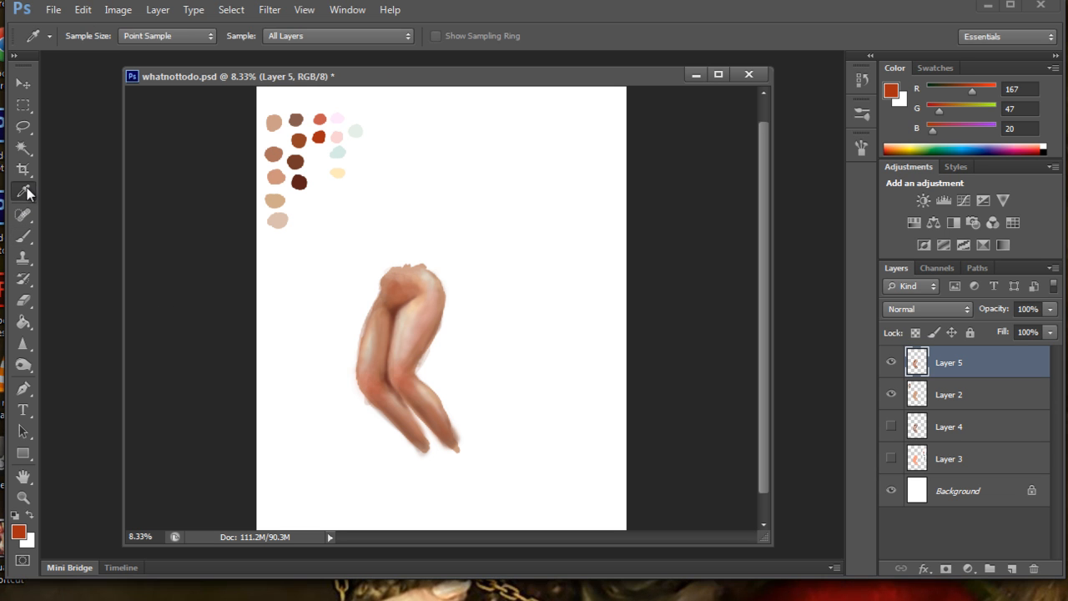
pyautogui.click(274, 155)
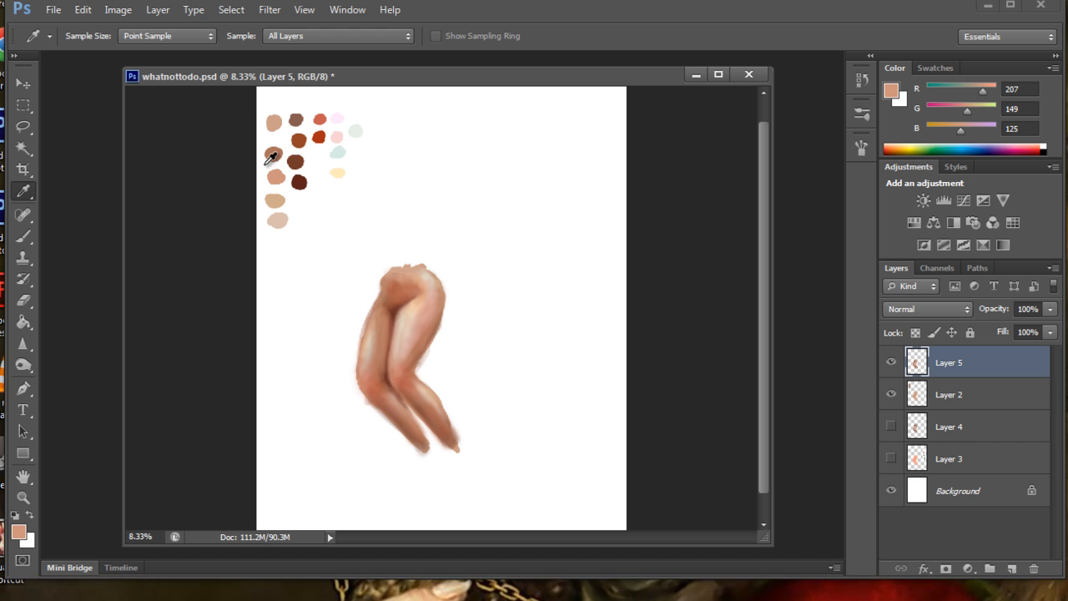
pyautogui.click(24, 238)
pyautogui.moveTo(410, 282); pyautogui.dragTo(416, 278)
pyautogui.moveTo(366, 338)
pyautogui.mouseDown()
pyautogui.moveTo(366, 379)
pyautogui.moveTo(372, 359)
pyautogui.moveTo(405, 348)
pyautogui.moveTo(398, 370)
pyautogui.moveTo(420, 333)
pyautogui.moveTo(402, 363)
pyautogui.moveTo(424, 321)
pyautogui.mouseUp()
pyautogui.moveTo(374, 381)
pyautogui.mouseDown()
pyautogui.moveTo(375, 402)
pyautogui.moveTo(425, 443)
pyautogui.mouseUp()
pyautogui.moveTo(417, 396)
pyautogui.mouseDown()
pyautogui.moveTo(452, 444)
pyautogui.moveTo(402, 428)
pyautogui.moveTo(392, 403)
pyautogui.moveTo(419, 437)
pyautogui.mouseUp()
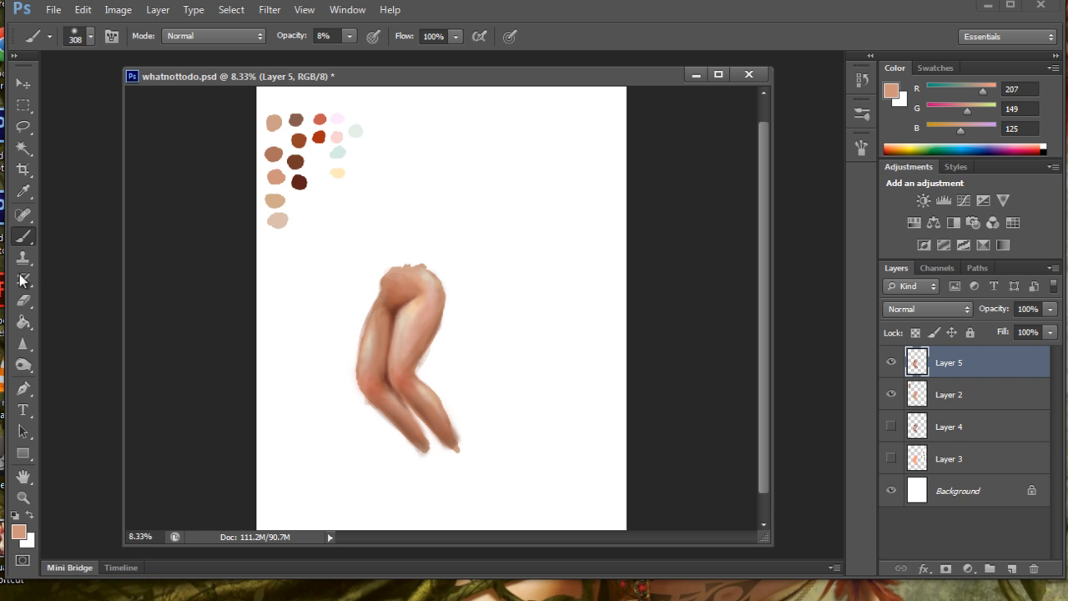
# - Set the eraser to 87 px and clean up the left leg's outer edge on Layer 5 and Layer 2 at 30% opacity
pyautogui.click(23, 300)
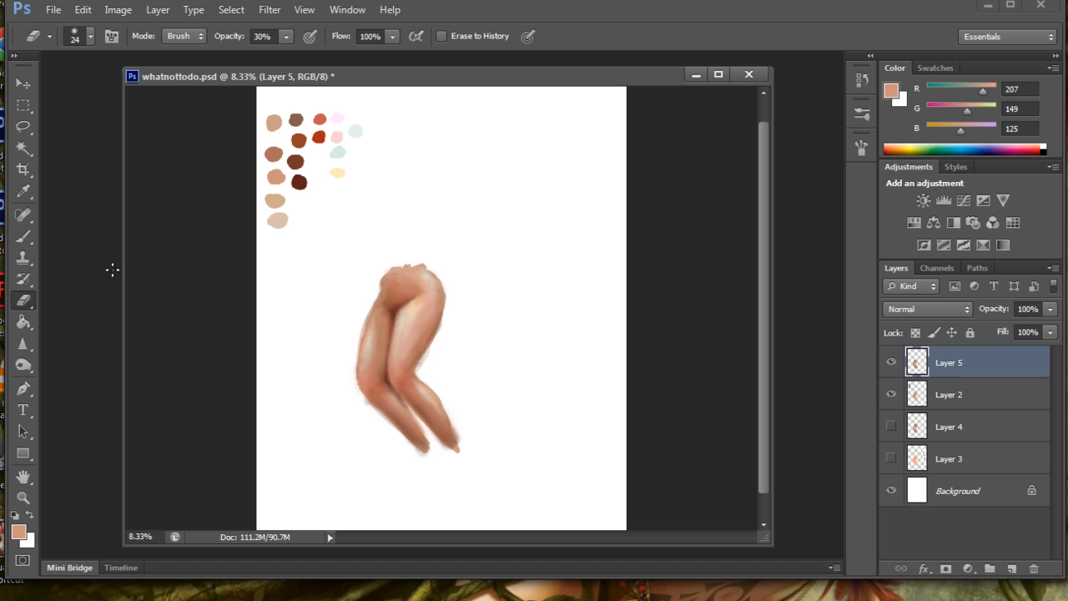
pyautogui.click(83, 34)
pyautogui.moveTo(80, 83); pyautogui.dragTo(100, 85)
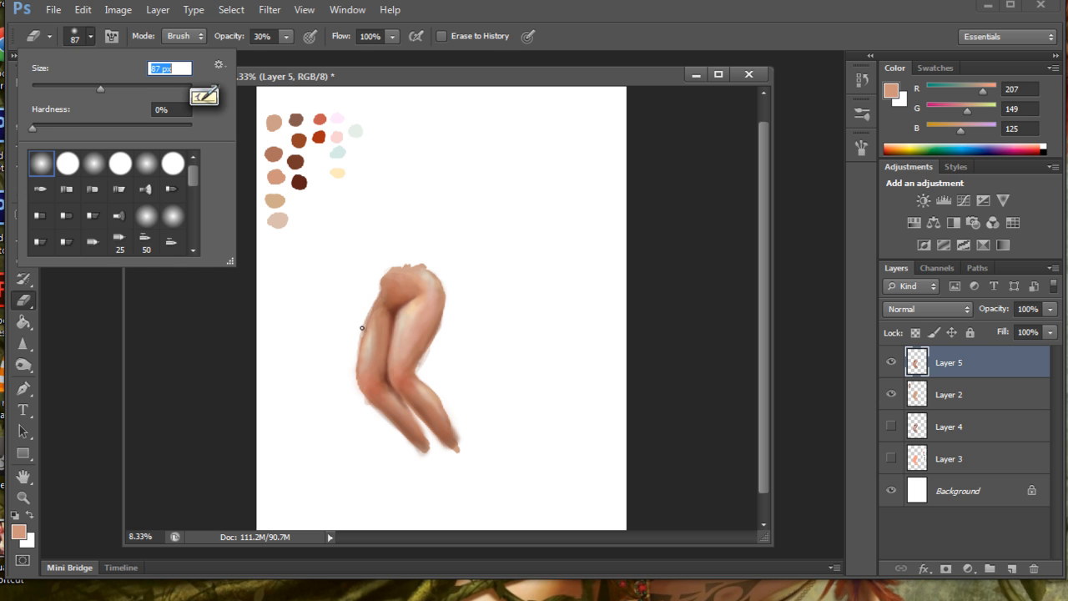
pyautogui.press('Return')
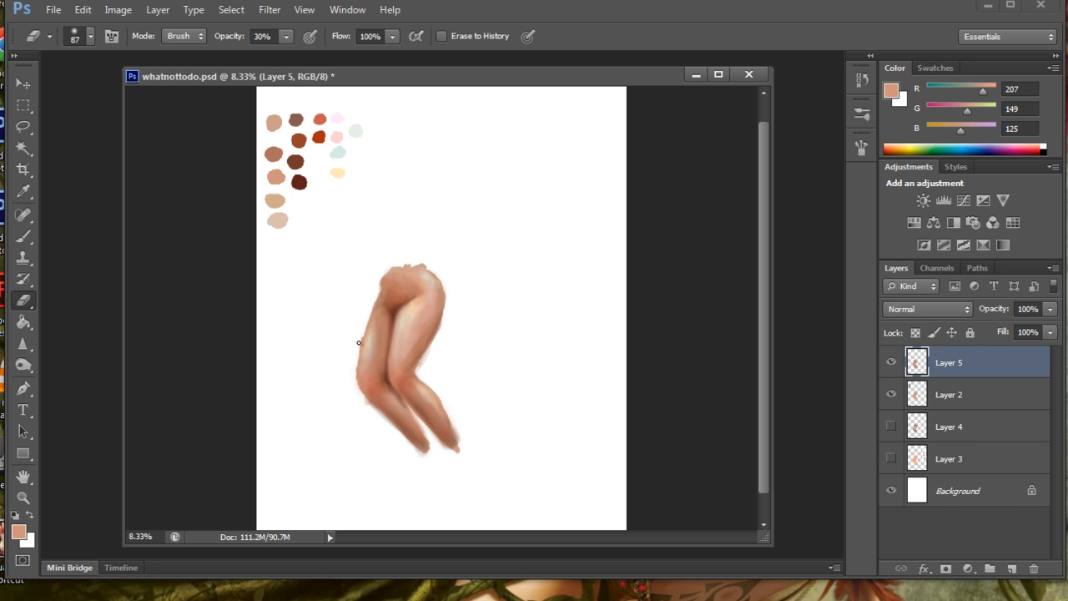
pyautogui.click(931, 394)
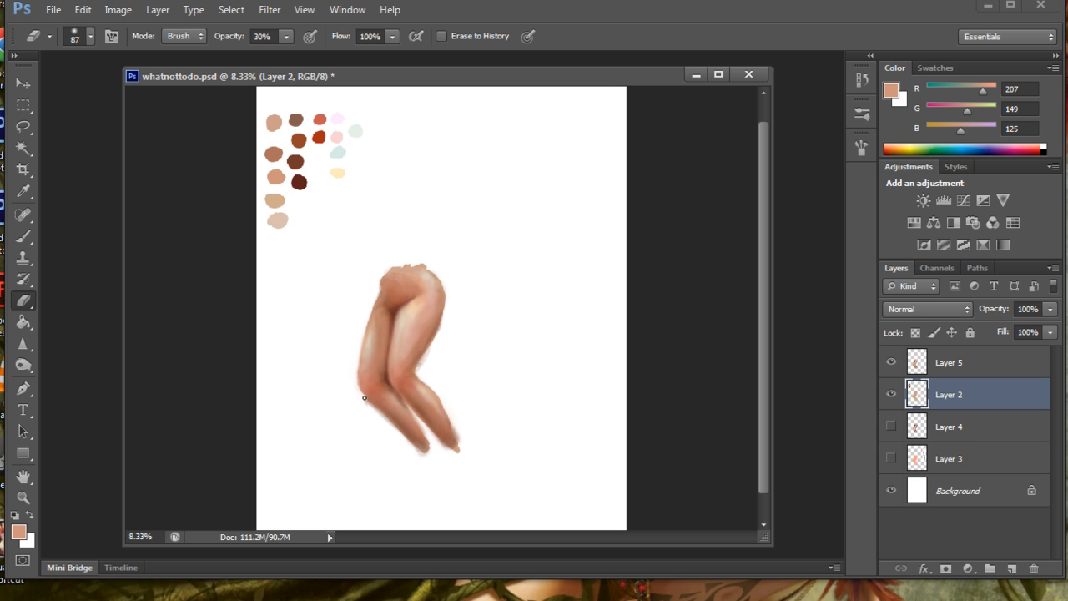
# - Merge Layer 5 down into Layer 2
pyautogui.click(942, 367)
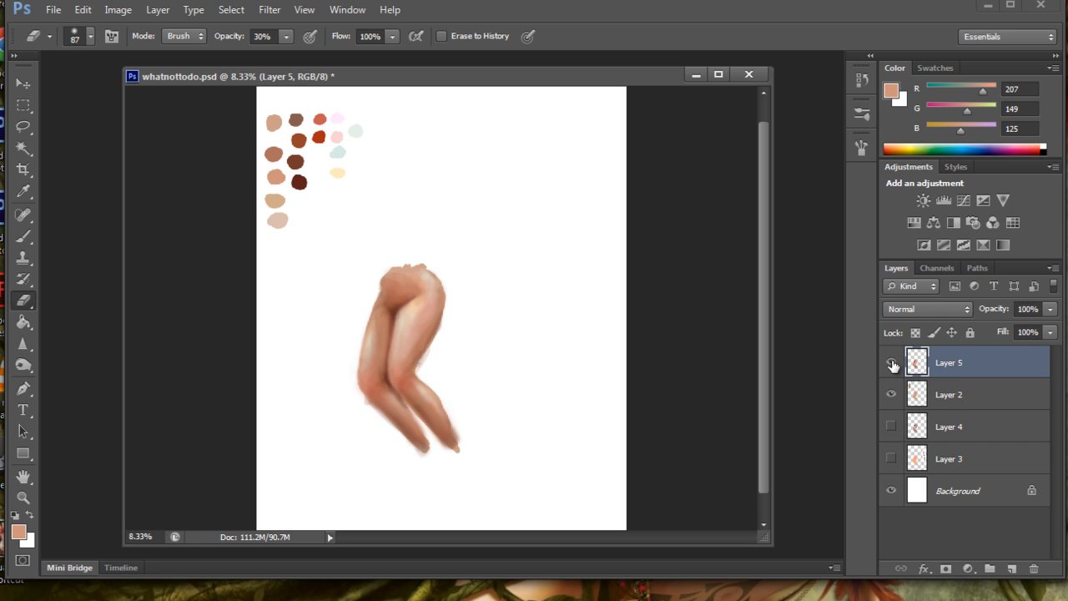
pyautogui.click(158, 9)
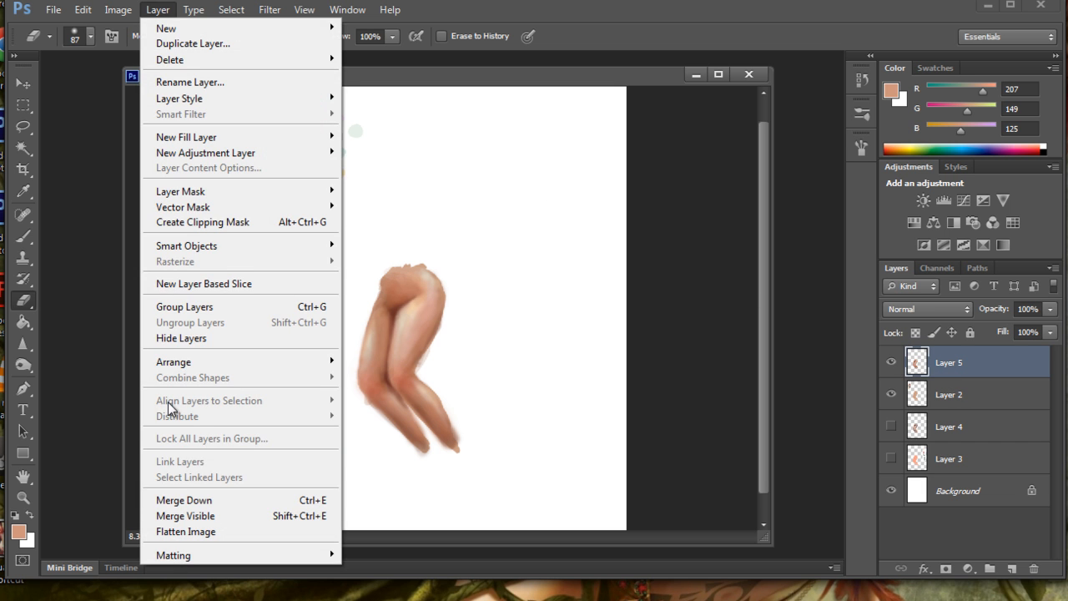
pyautogui.click(185, 500)
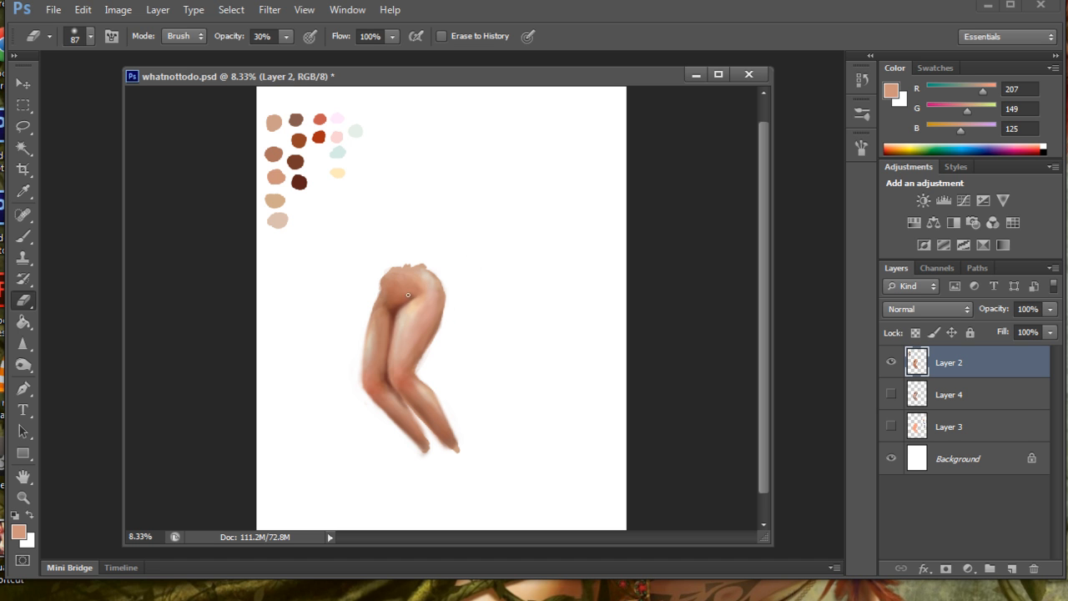
# - Show Layer 4 and Layer 3, which hold the earlier version of the legs, beneath Layer 2
pyautogui.press('i')
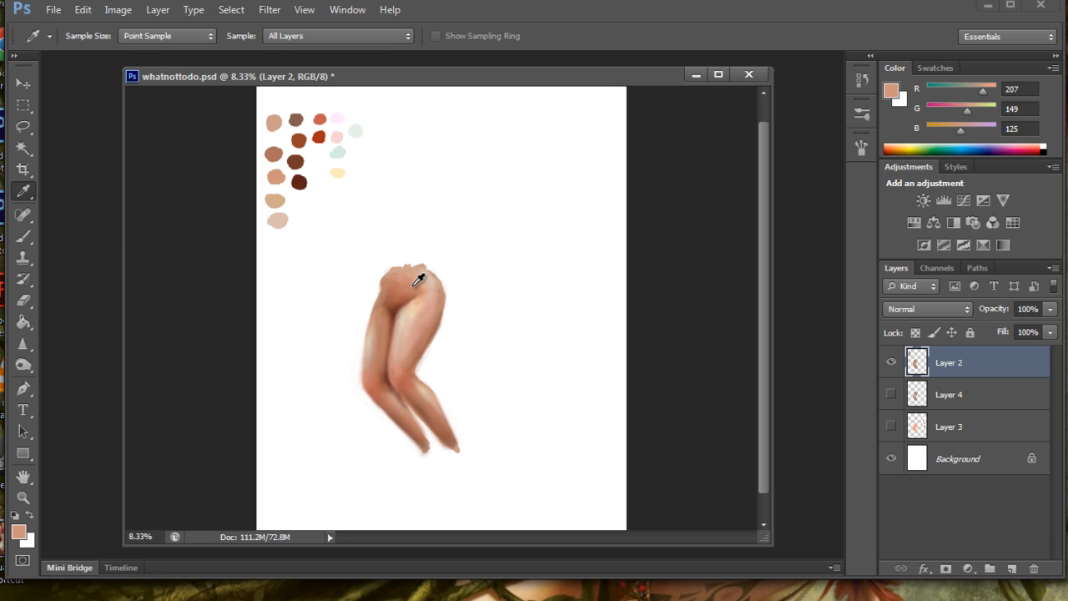
pyautogui.click(892, 363)
pyautogui.click(892, 362)
pyautogui.click(892, 394)
pyautogui.click(930, 397)
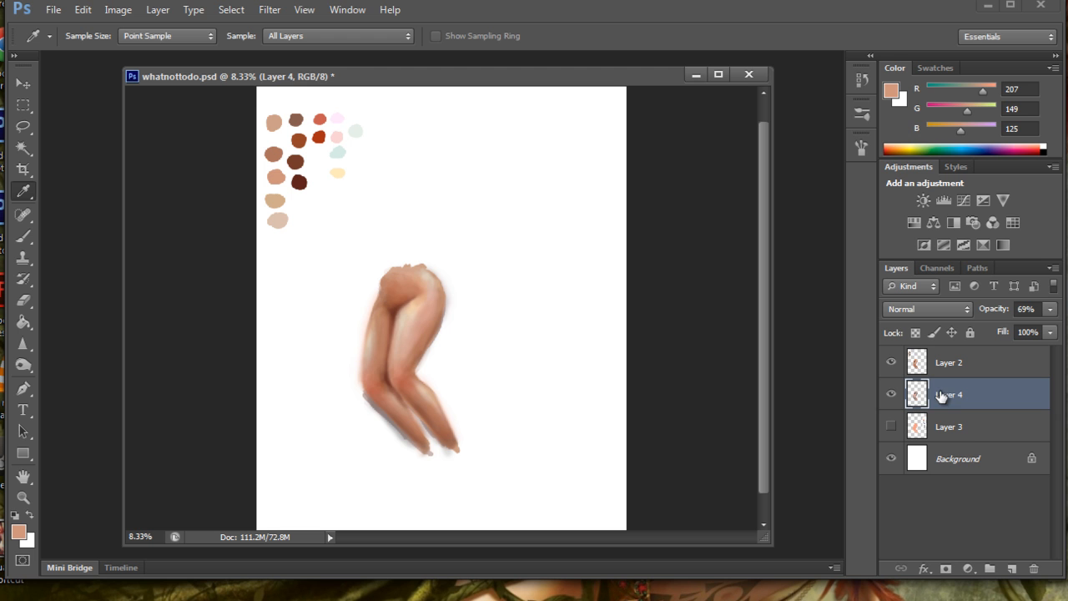
pyautogui.click(891, 427)
# - Compare the two versions of the legs by repeatedly hiding and showing Layer 2, leaving it visible
pyautogui.click(891, 363)
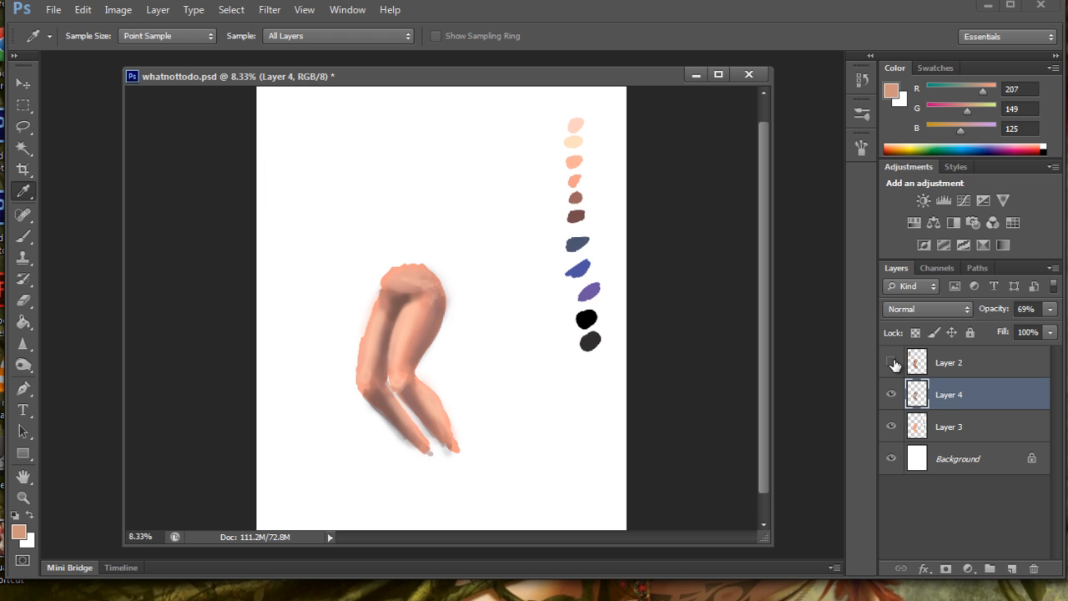
pyautogui.click(891, 362)
pyautogui.click(892, 364)
pyautogui.click(893, 363)
pyautogui.click(893, 363)
pyautogui.click(893, 363)
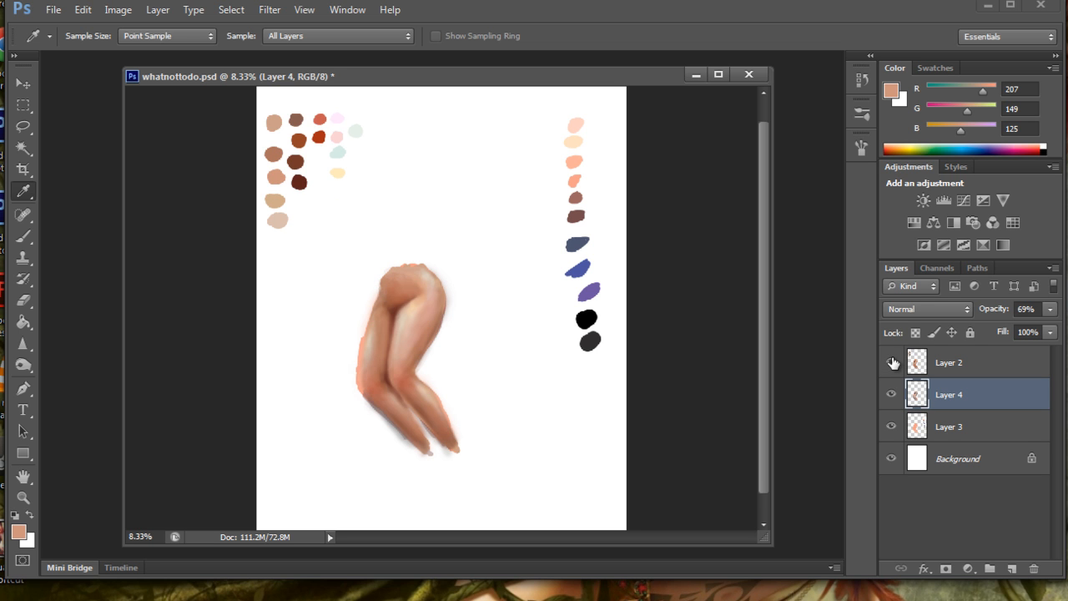
pyautogui.click(893, 363)
pyautogui.click(893, 364)
pyautogui.click(893, 363)
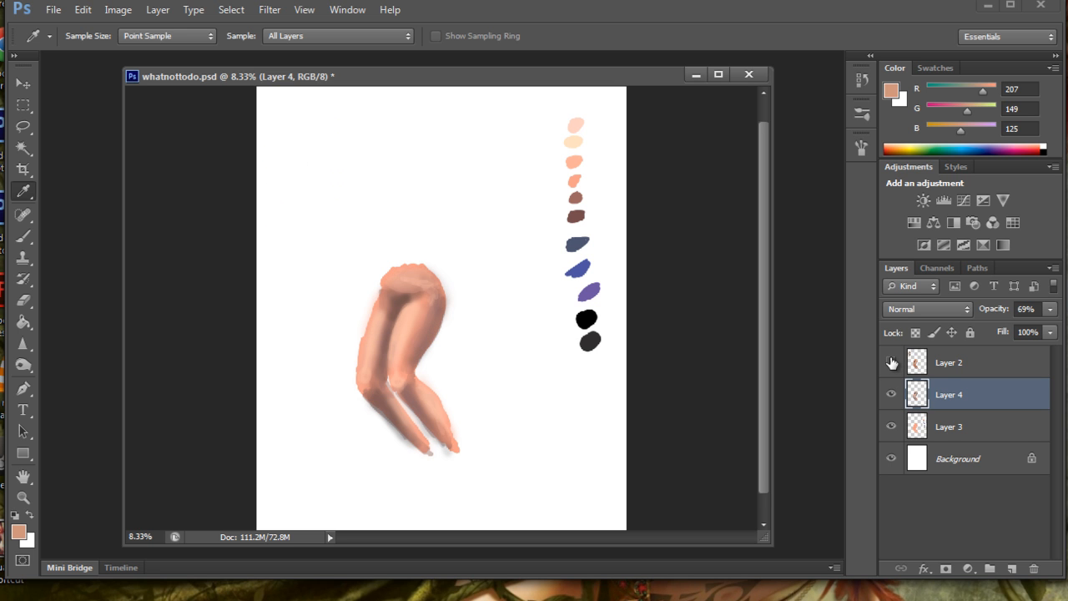
pyautogui.click(893, 363)
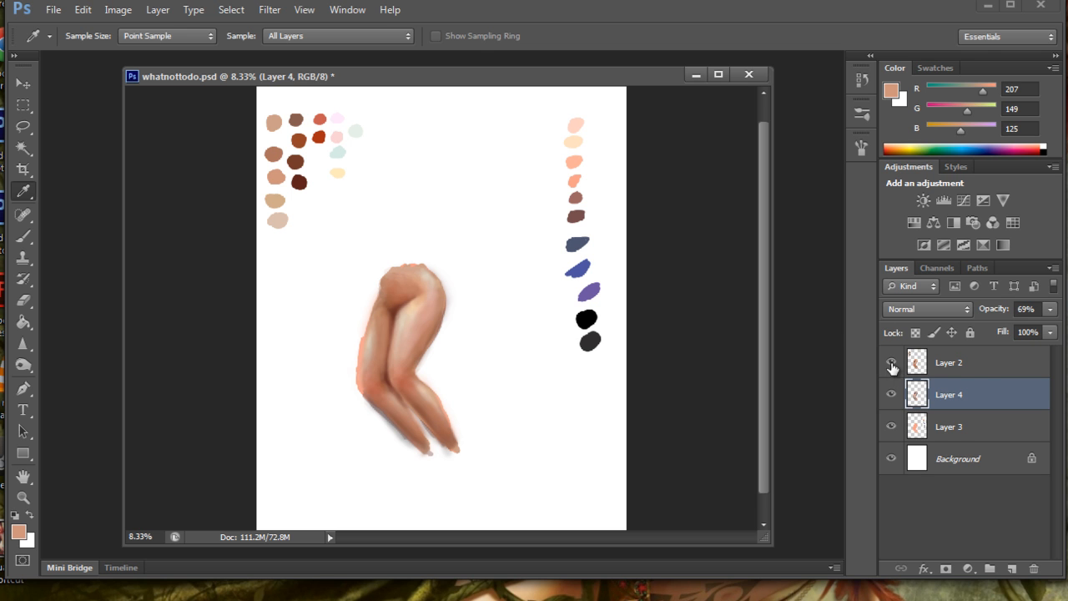
# - Merge Layer 4 down into Layer 3 and check the merged layer by hiding and showing it
pyautogui.click(968, 368)
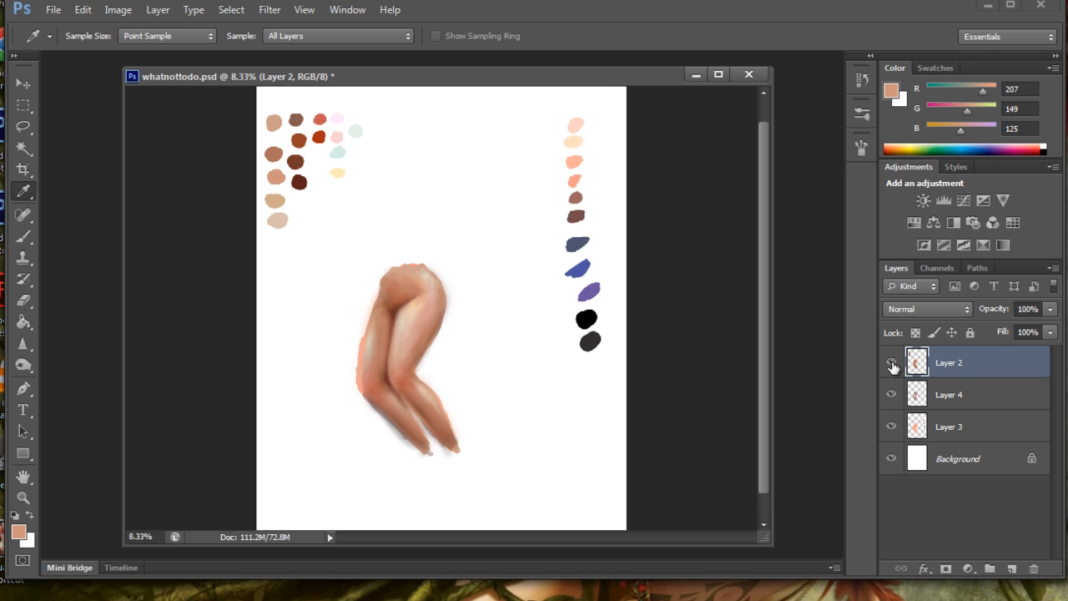
pyautogui.click(955, 397)
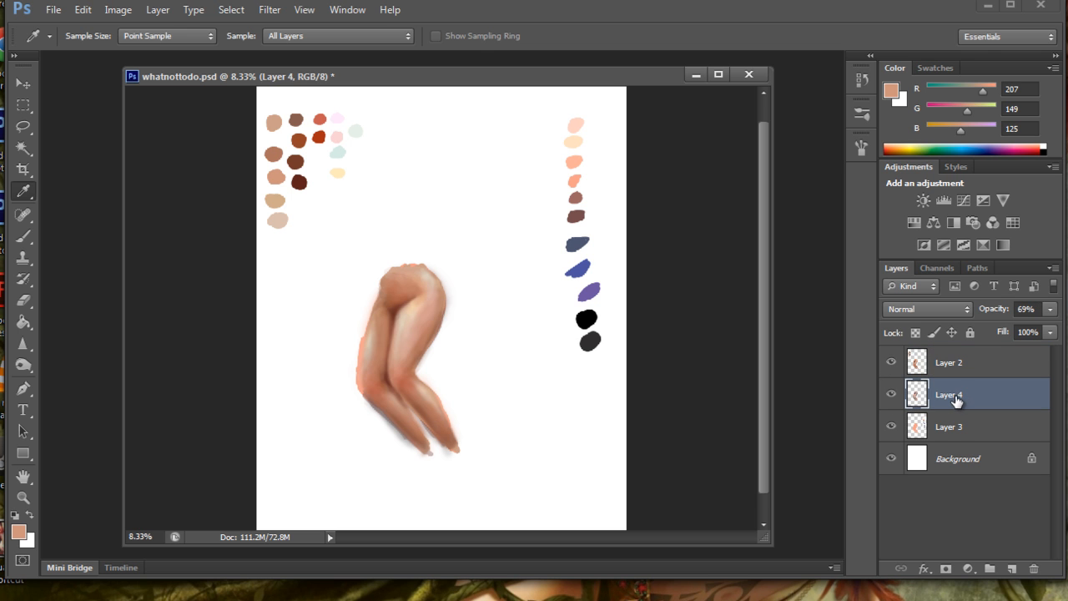
pyautogui.rightClick(936, 397)
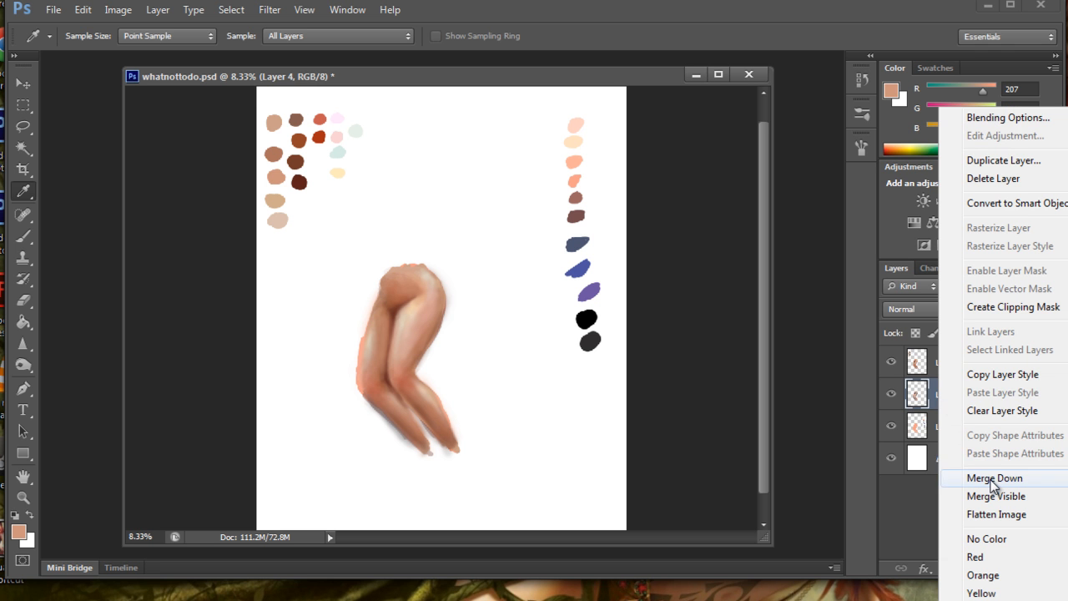
pyautogui.click(993, 481)
pyautogui.click(892, 393)
pyautogui.click(892, 393)
# - Move the Layer 3 legs to the right and place the Layer 2 legs beside them for a side-by-side comparison
pyautogui.click(948, 364)
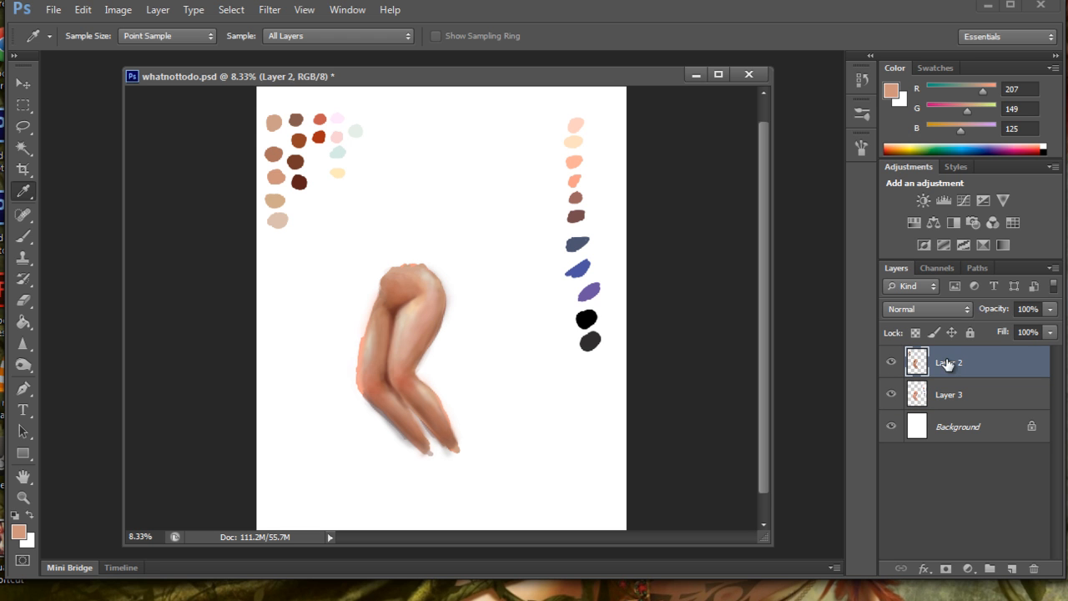
pyautogui.click(23, 85)
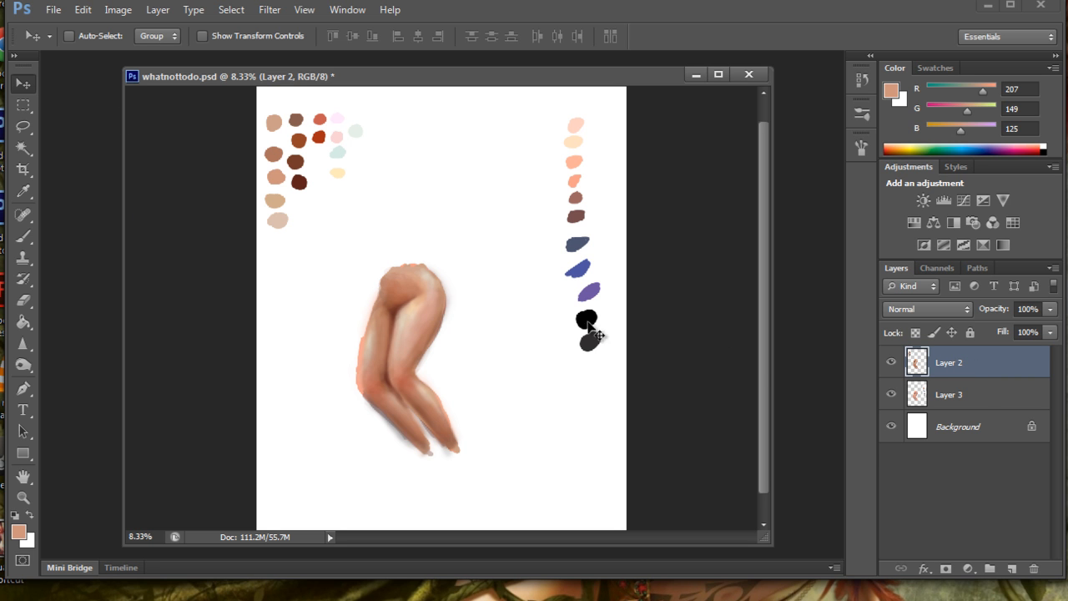
pyautogui.moveTo(440, 326); pyautogui.dragTo(353, 335)
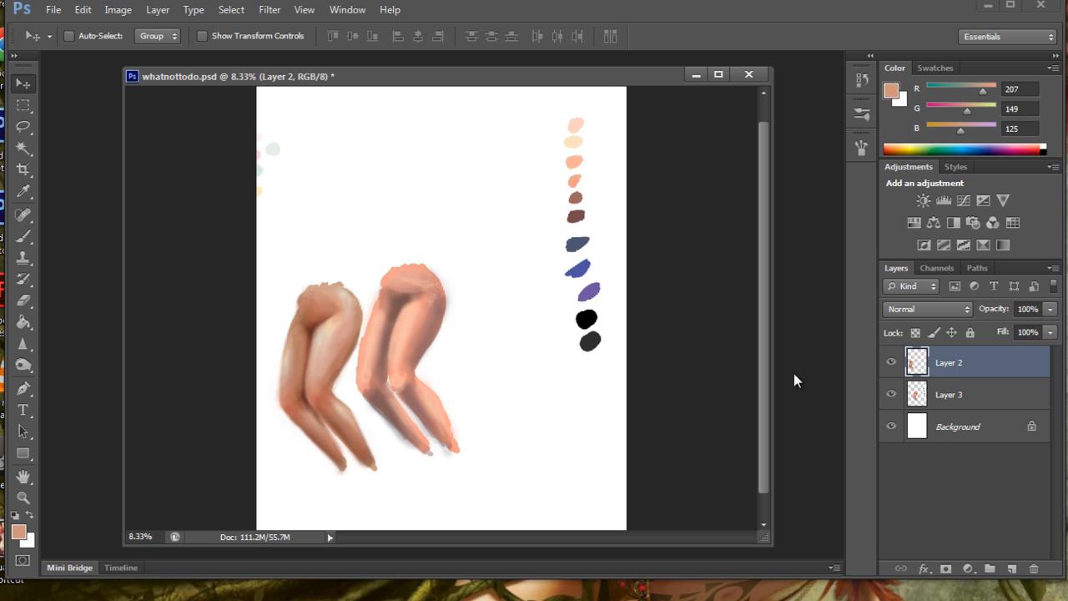
pyautogui.click(952, 395)
pyautogui.moveTo(425, 339); pyautogui.dragTo(548, 334)
pyautogui.click(951, 362)
pyautogui.moveTo(370, 341); pyautogui.dragTo(463, 324)
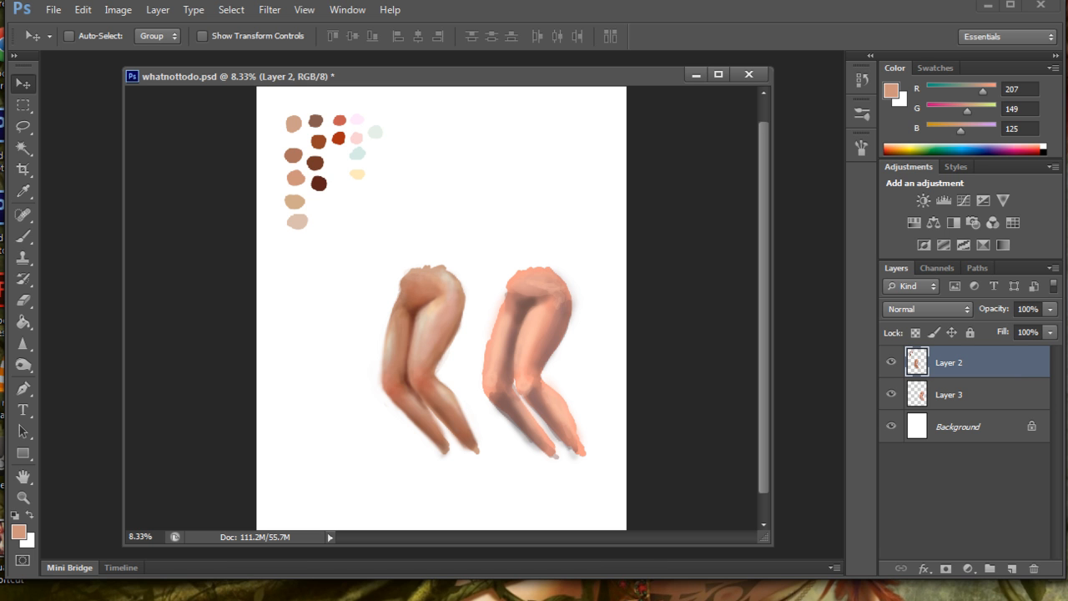
# - Switch to image 99 in Windows Photo Viewer and fit its window beside the painted legs to examine the portrait's skin tones
pyautogui.moveTo(443, 600)
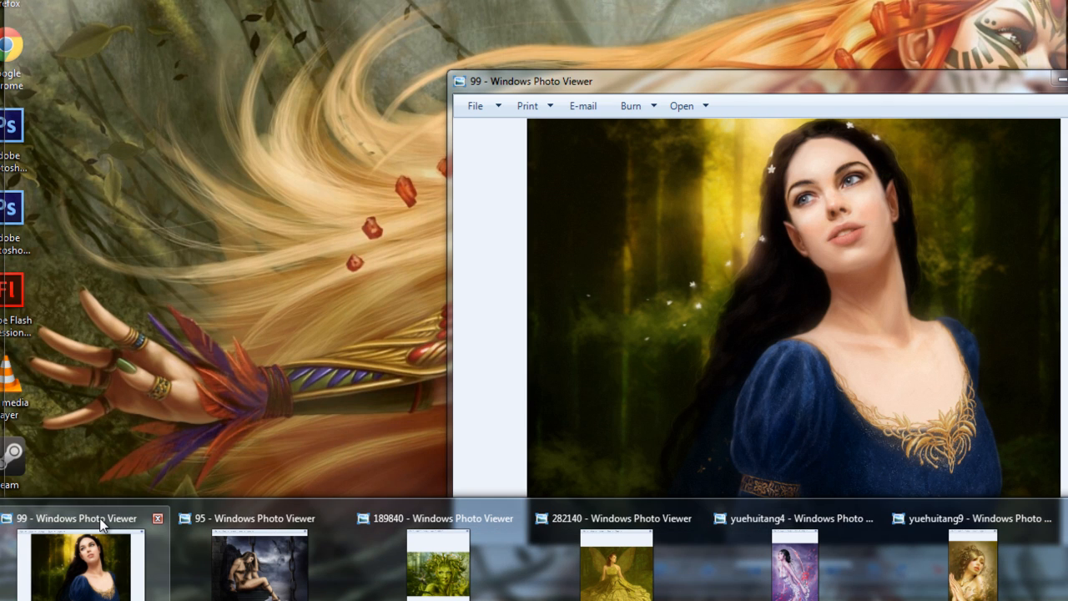
pyautogui.click(99, 517)
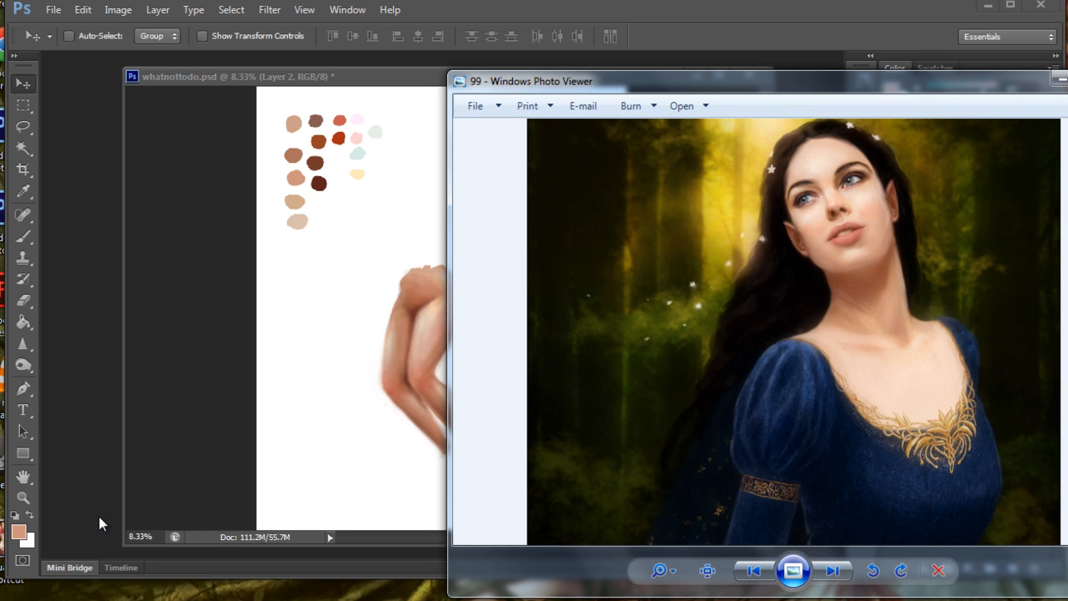
pyautogui.moveTo(633, 80); pyautogui.dragTo(657, 95)
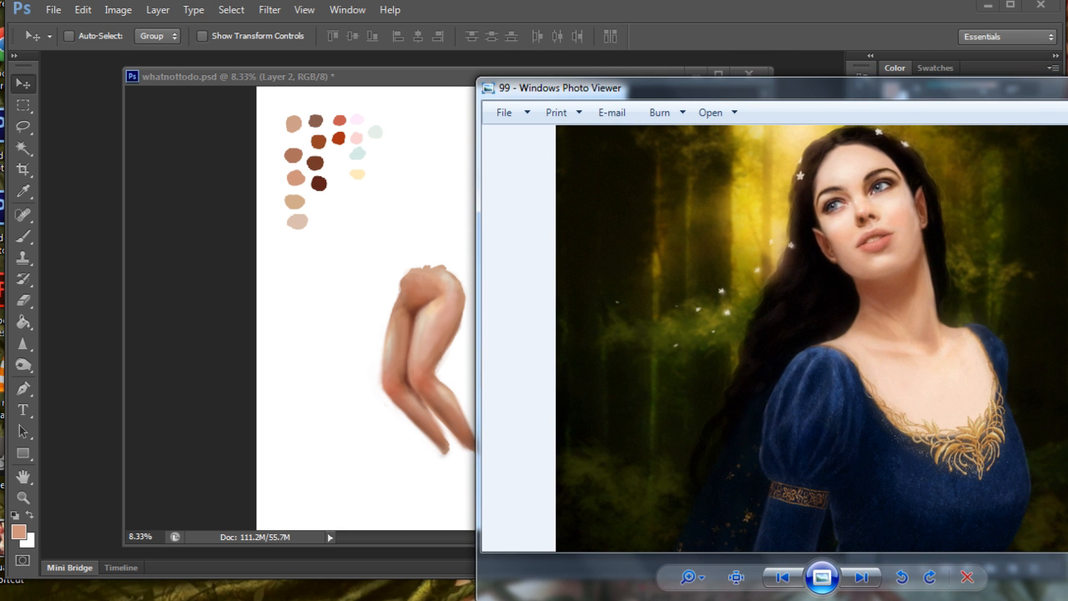
pyautogui.moveTo(1067, 403); pyautogui.dragTo(1039, 401)
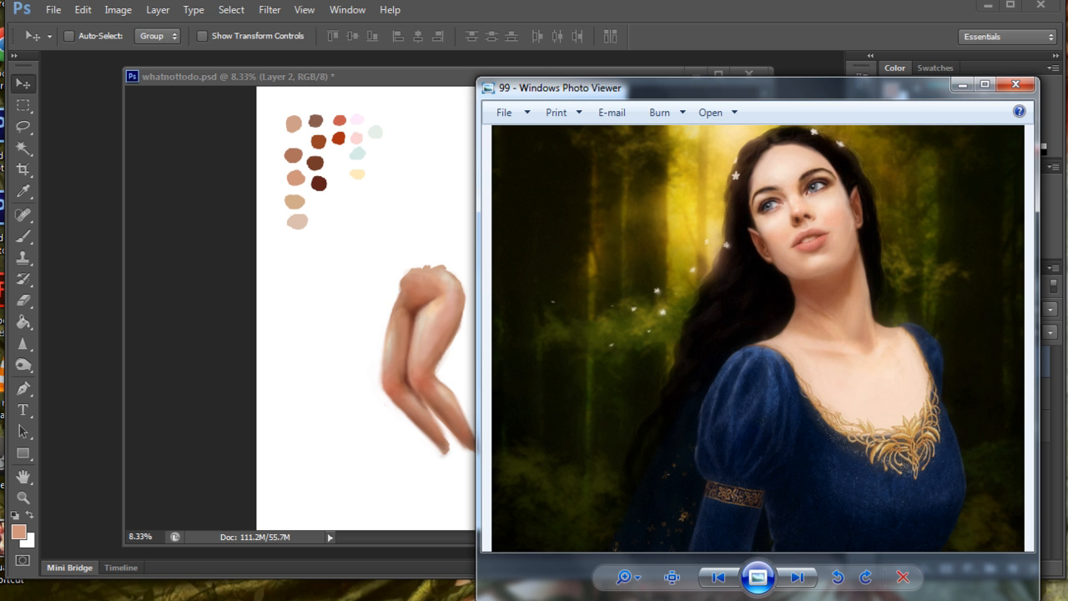
# - Bring up image 95 in Windows Photo Viewer to examine the skin shading on the seated winged figure
pyautogui.moveTo(99, 600)
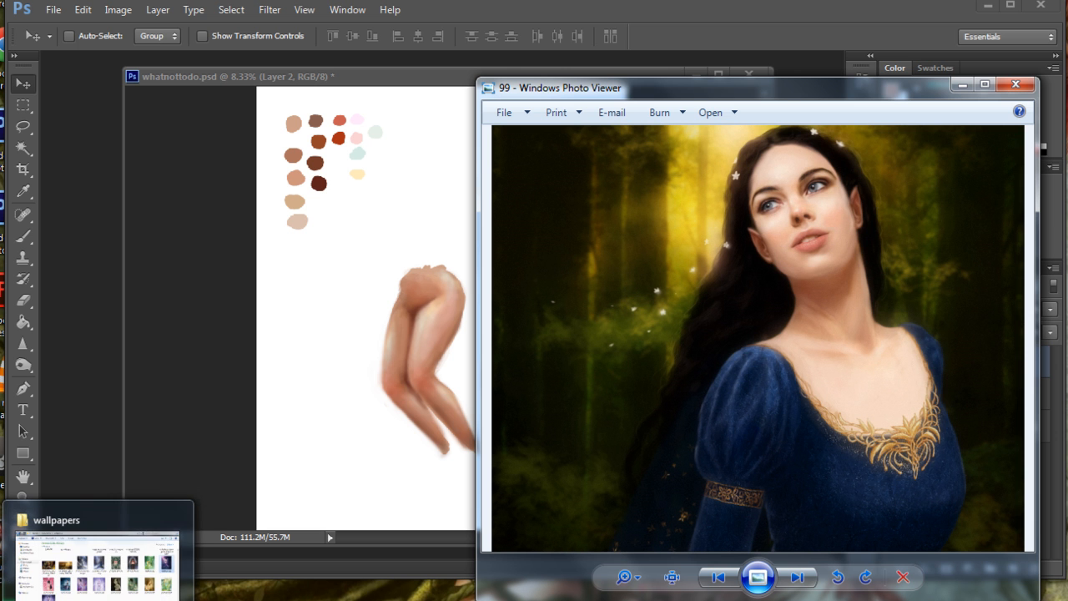
pyautogui.moveTo(459, 600)
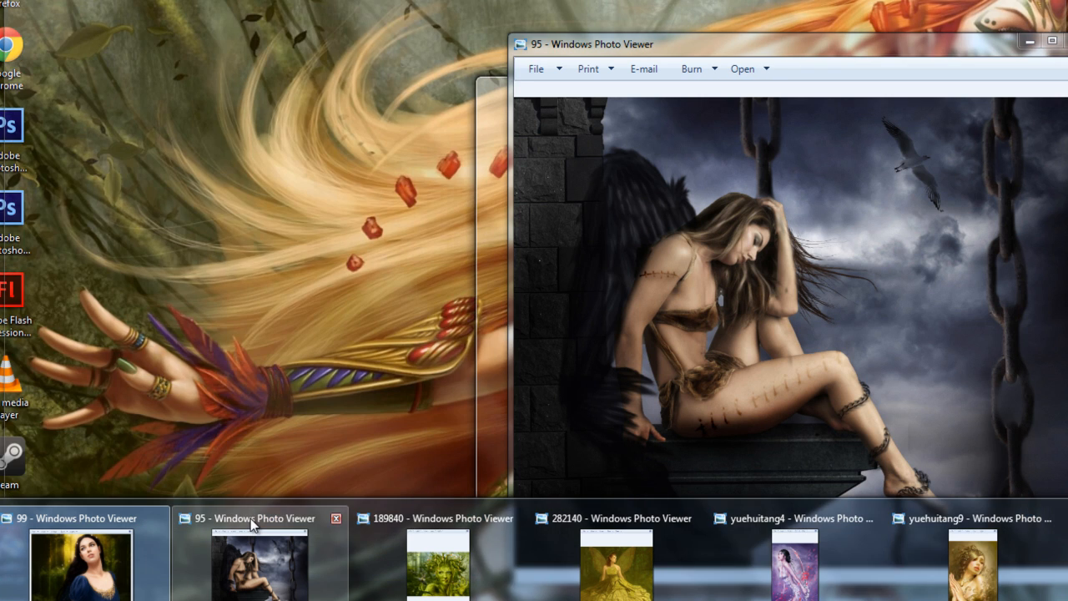
pyautogui.click(252, 524)
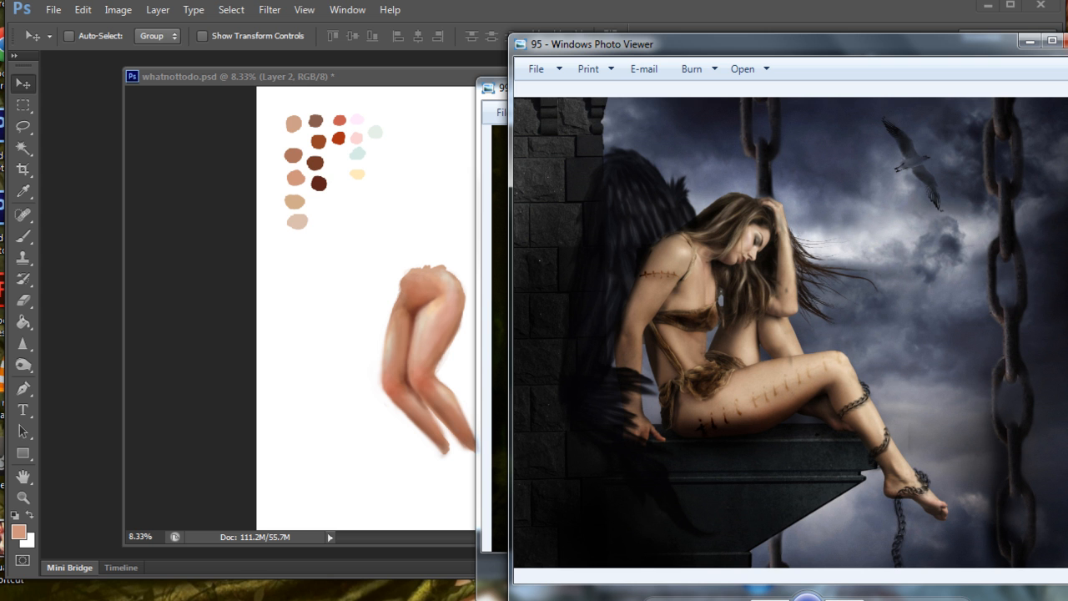
# - Bring up the yuehuitang9 image and move its window closer to the painted legs to examine the golden skin tones
pyautogui.click(259, 600)
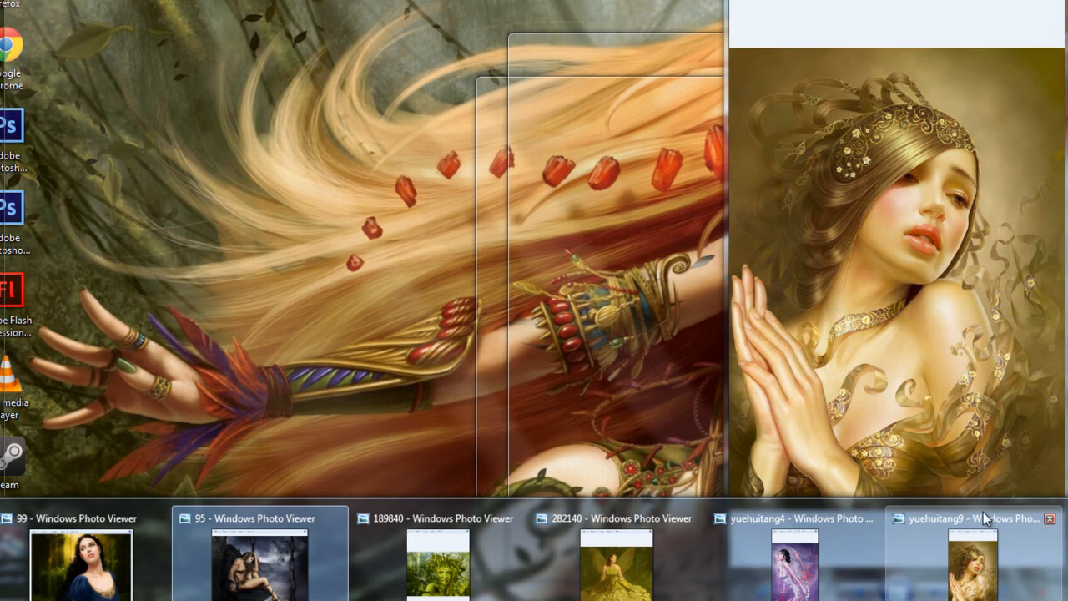
pyautogui.click(985, 518)
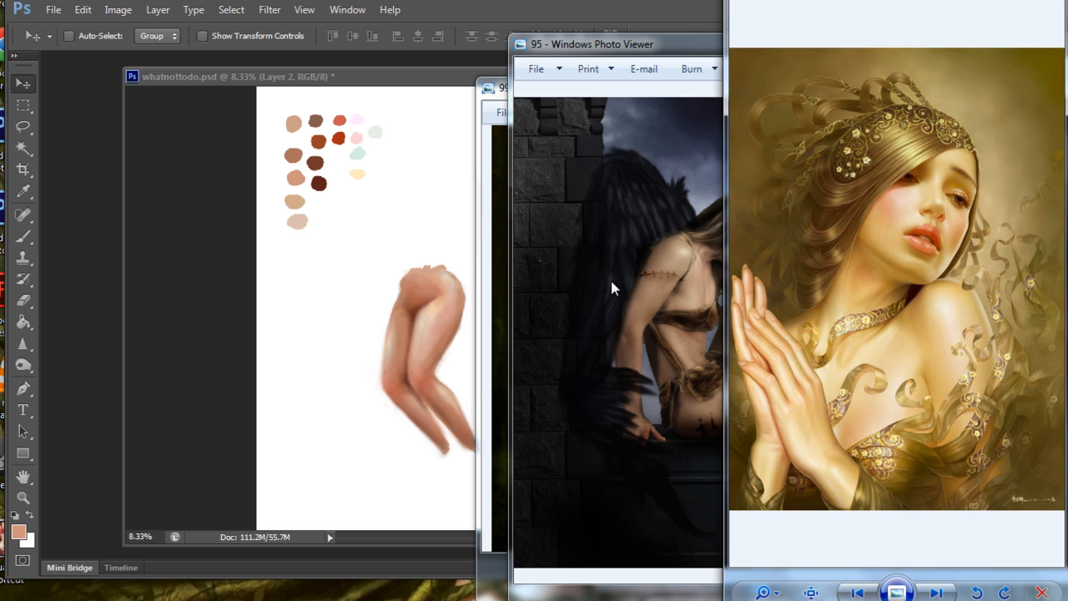
pyautogui.moveTo(884, 0); pyautogui.dragTo(718, 0)
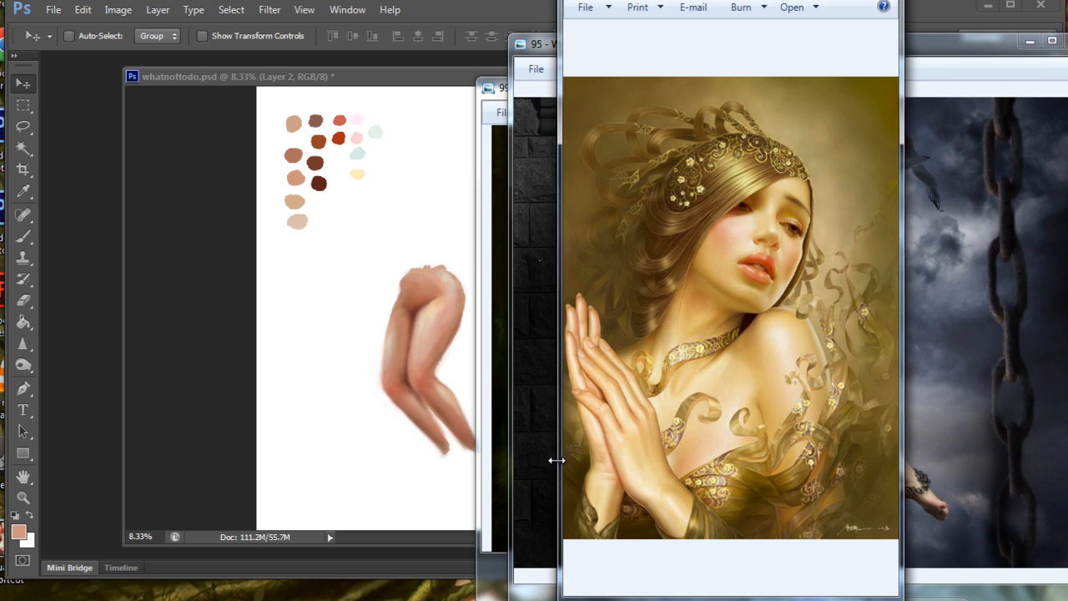
# - Bring up the yuehuitang4 image in Windows Photo Viewer to examine the purple-tinted skin of the woman with the sword
pyautogui.moveTo(556, 459)
pyautogui.mouseDown()
pyautogui.moveTo(511, 461)
pyautogui.moveTo(560, 450)
pyautogui.mouseUp()
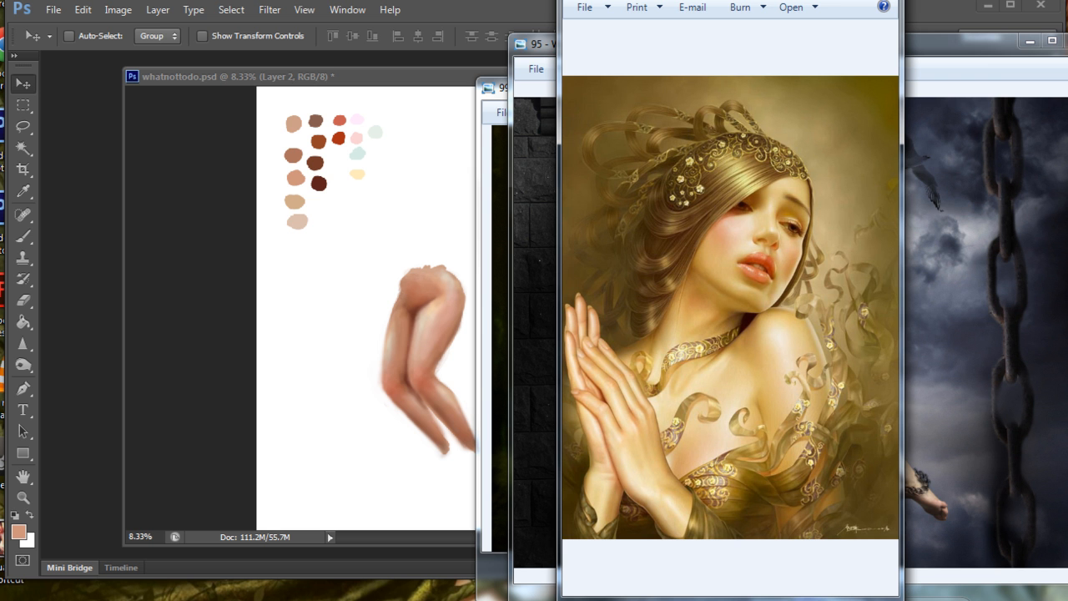
pyautogui.moveTo(98, 599)
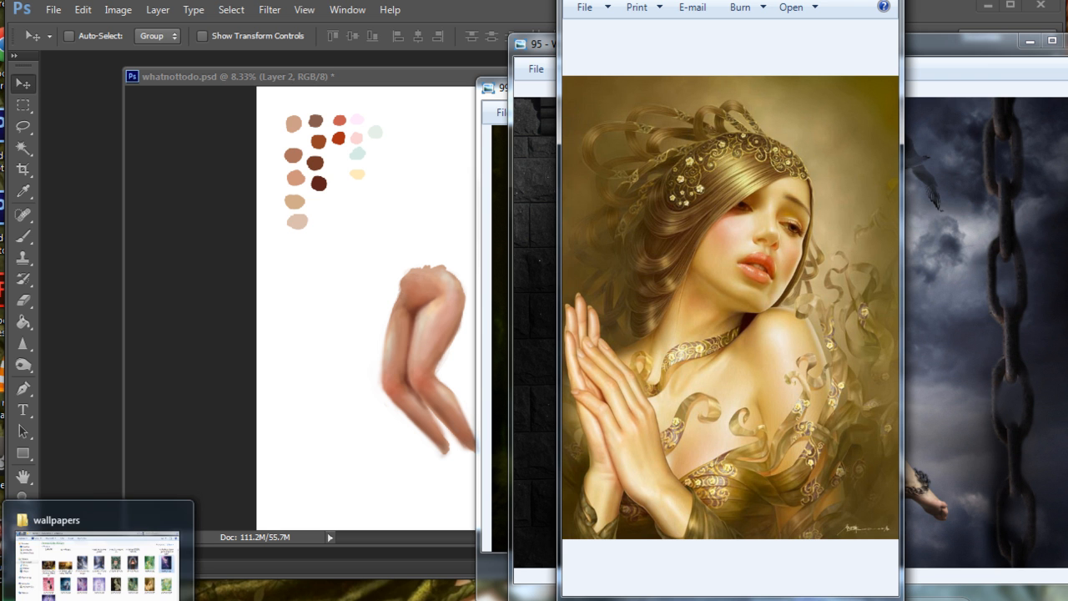
pyautogui.moveTo(334, 599)
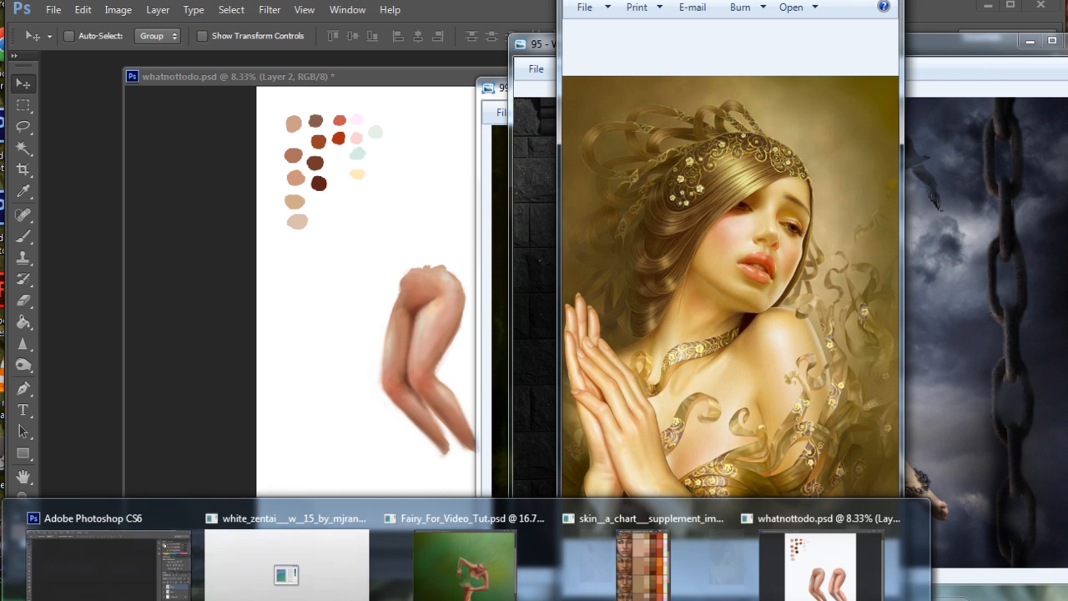
pyautogui.moveTo(292, 600)
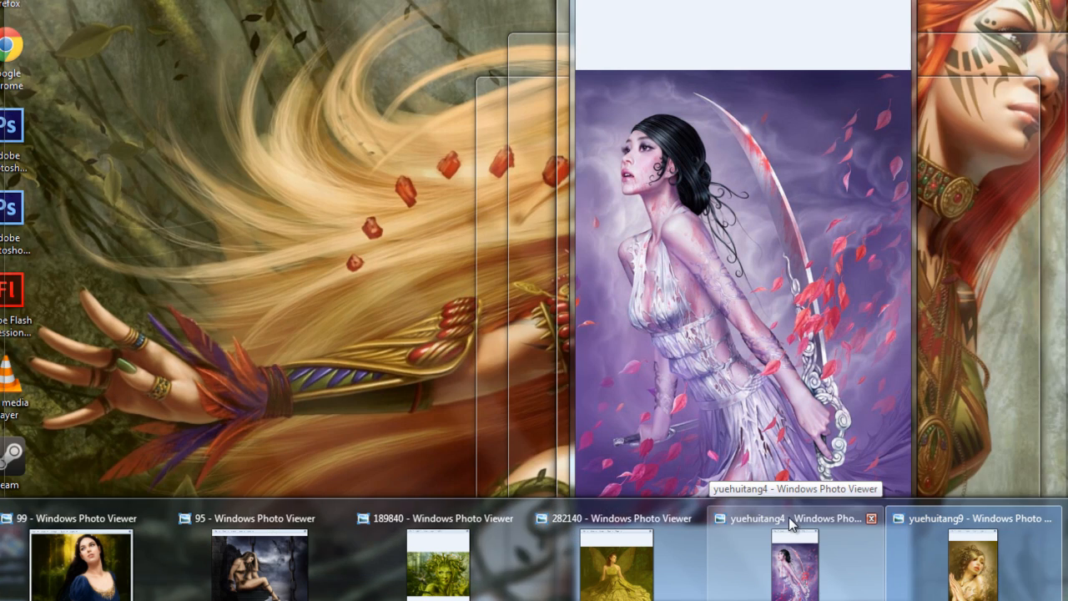
pyautogui.click(791, 524)
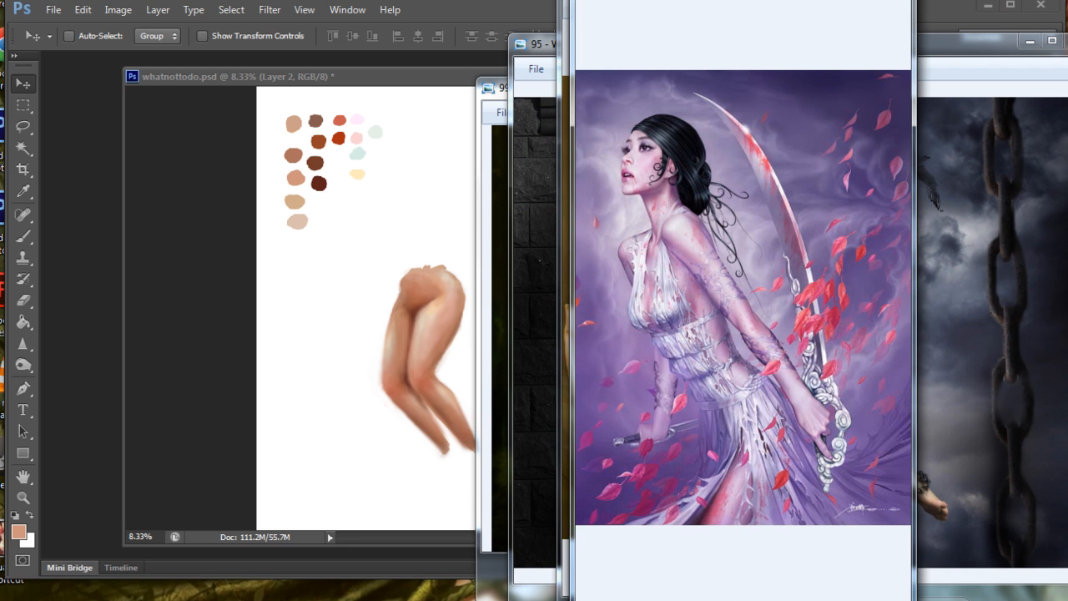
# - Bring up the purple mermaid image and reposition its window near the painted legs to examine its pale, cool skin tones
pyautogui.moveTo(791, 600)
pyautogui.click(1067, 538)
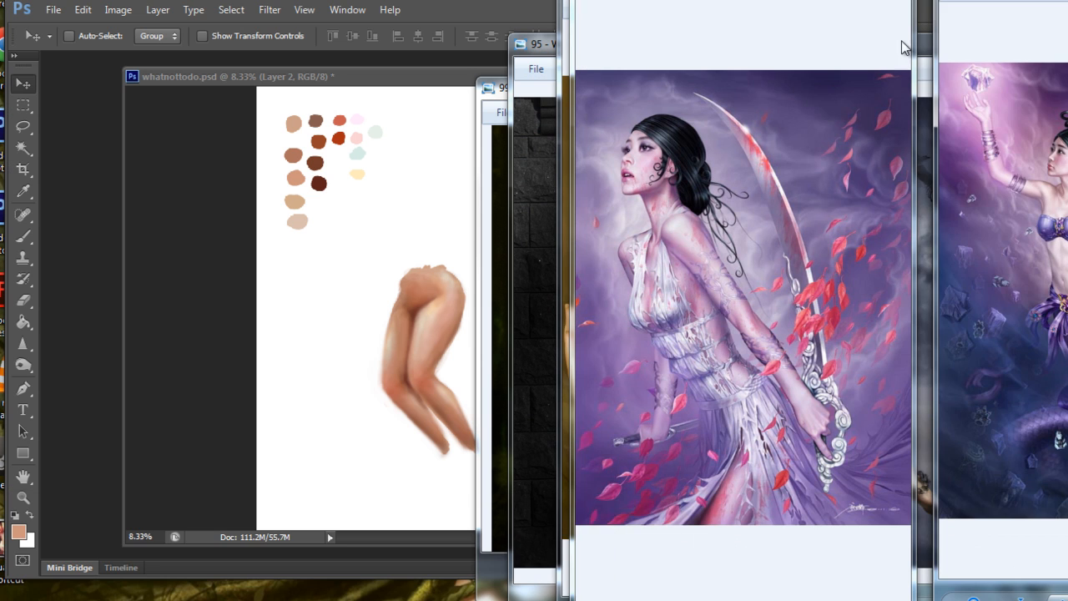
pyautogui.moveTo(1056, 0); pyautogui.dragTo(328, 0)
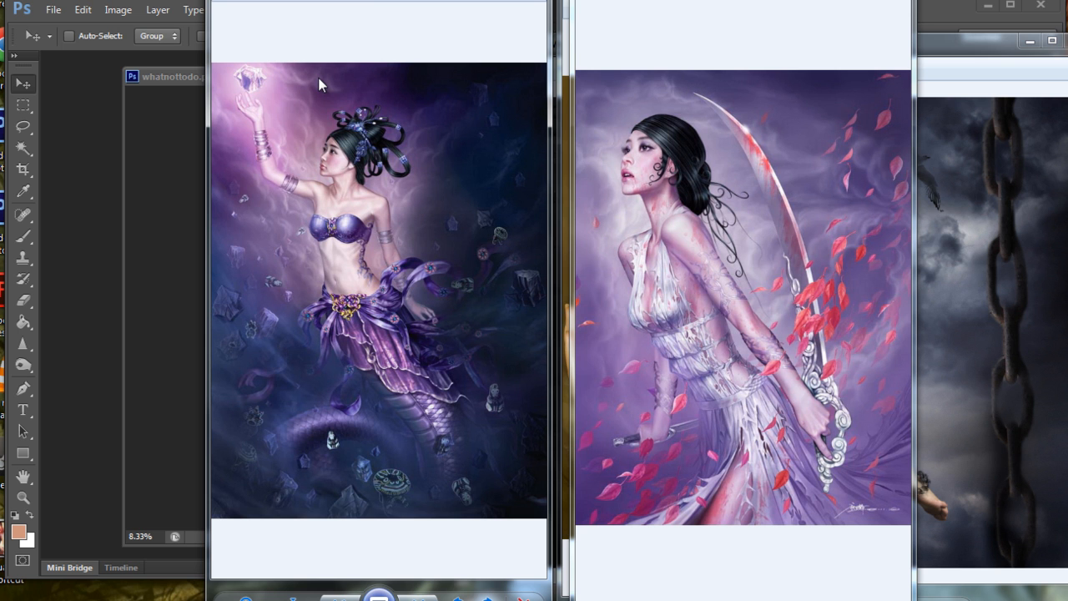
pyautogui.moveTo(323, 5); pyautogui.dragTo(657, 29)
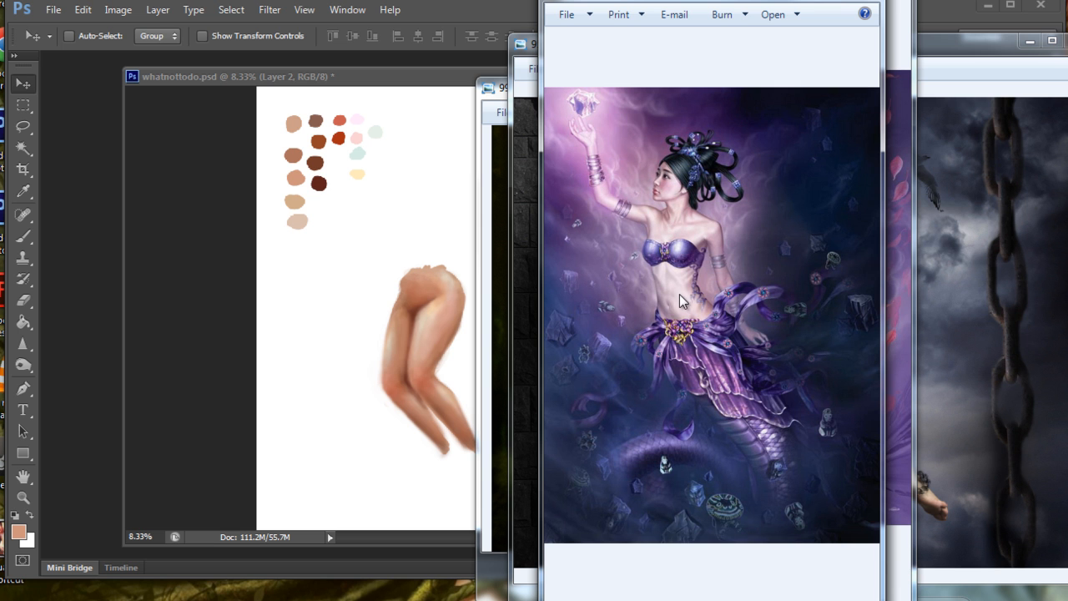
pyautogui.moveTo(710, 2); pyautogui.dragTo(501, 20)
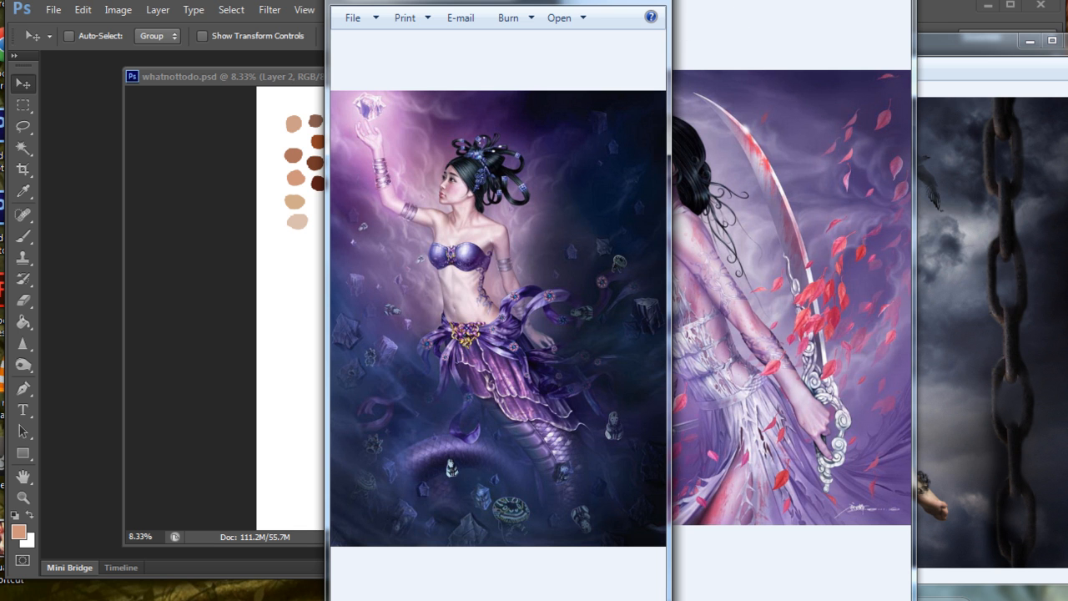
# - Bring the sword woman painting to the front and move its window closer to the mermaid image to compare their skin tones
pyautogui.click(682, 29)
pyautogui.moveTo(730, 0); pyautogui.dragTo(672, 2)
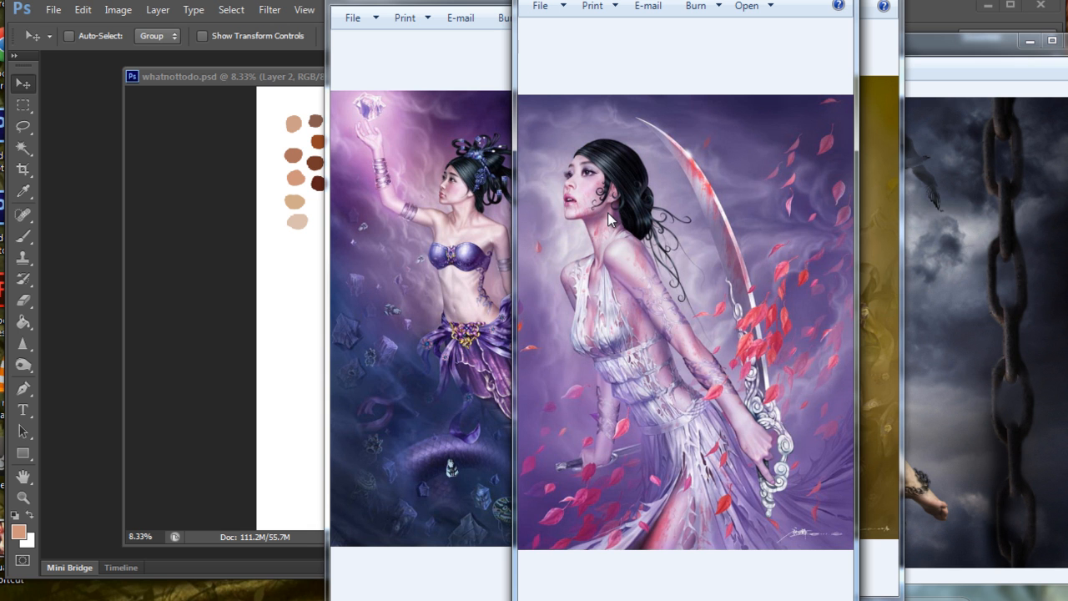
pyautogui.moveTo(649, 5)
pyautogui.mouseDown()
pyautogui.moveTo(701, 5)
pyautogui.moveTo(662, 5)
pyautogui.mouseUp()
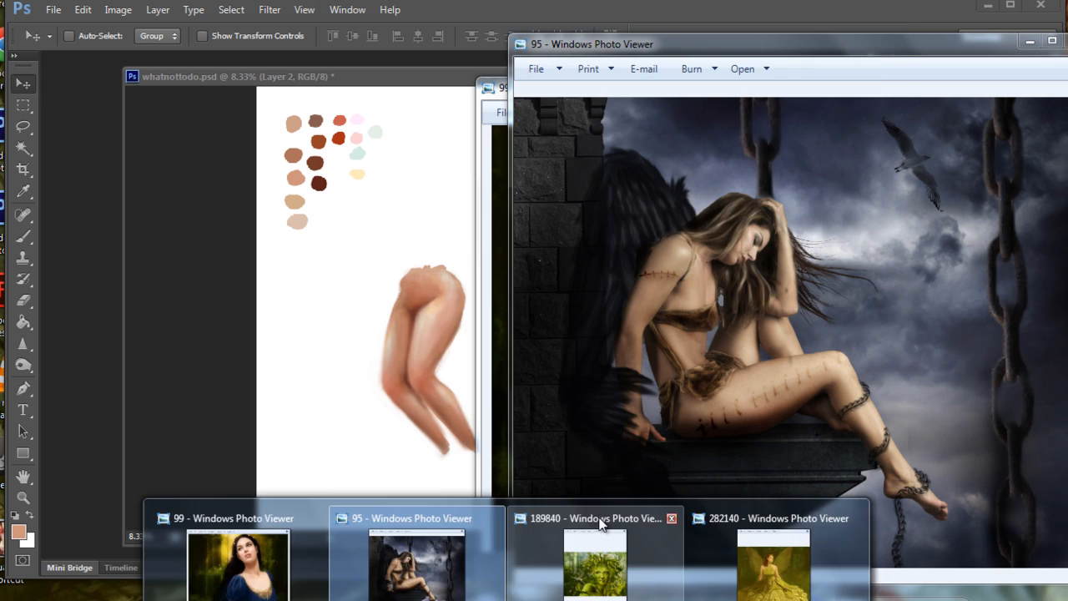
# - Bring up images 189840 and 282140 in turn to examine how the green and golden surroundings color the figures' skin
pyautogui.click(600, 522)
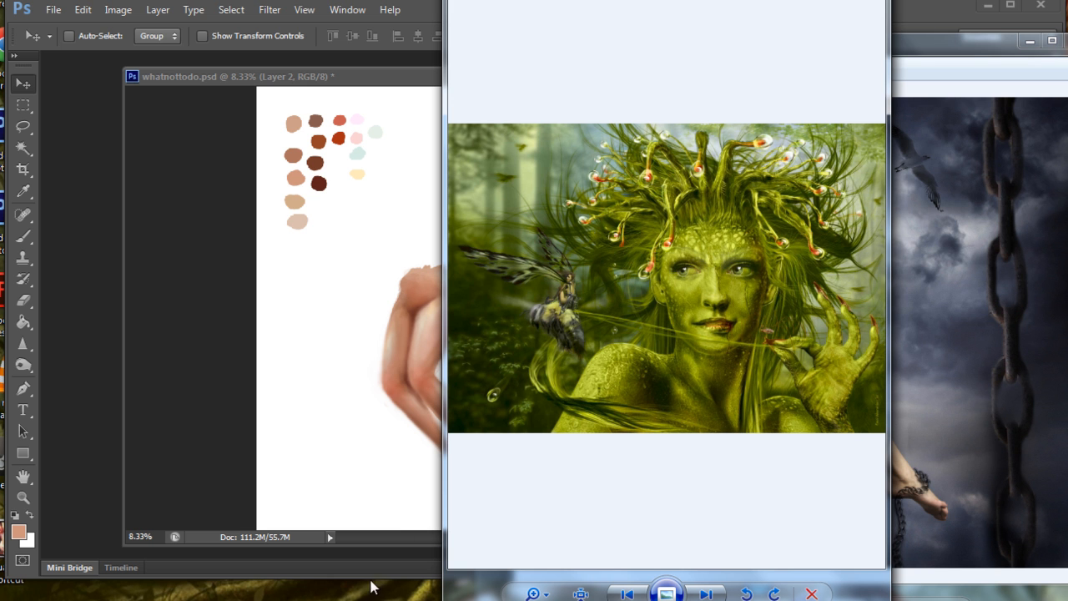
pyautogui.moveTo(302, 597)
pyautogui.moveTo(406, 597)
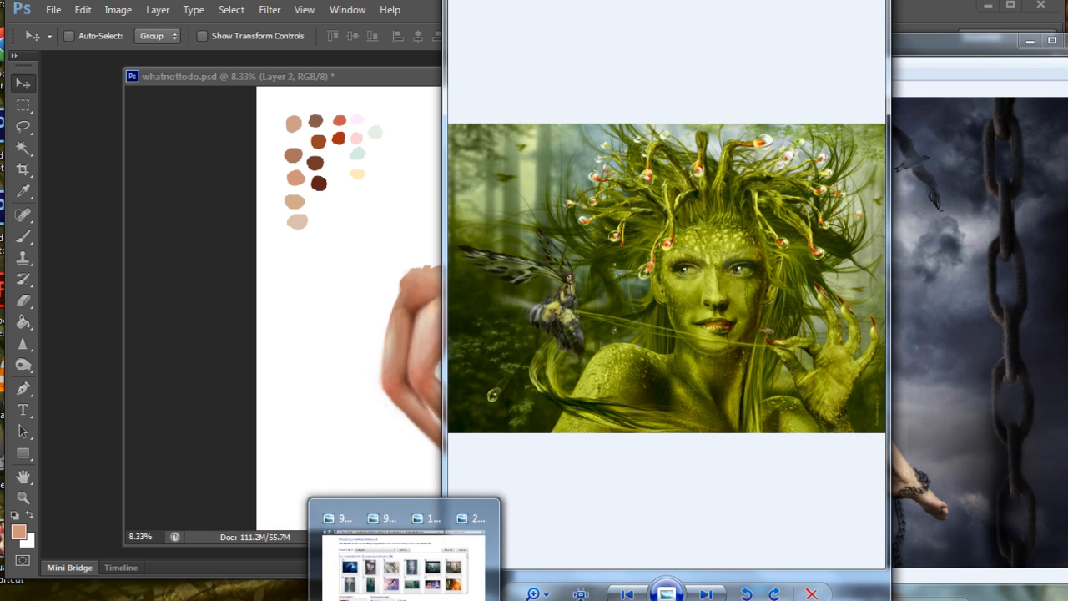
pyautogui.click(783, 516)
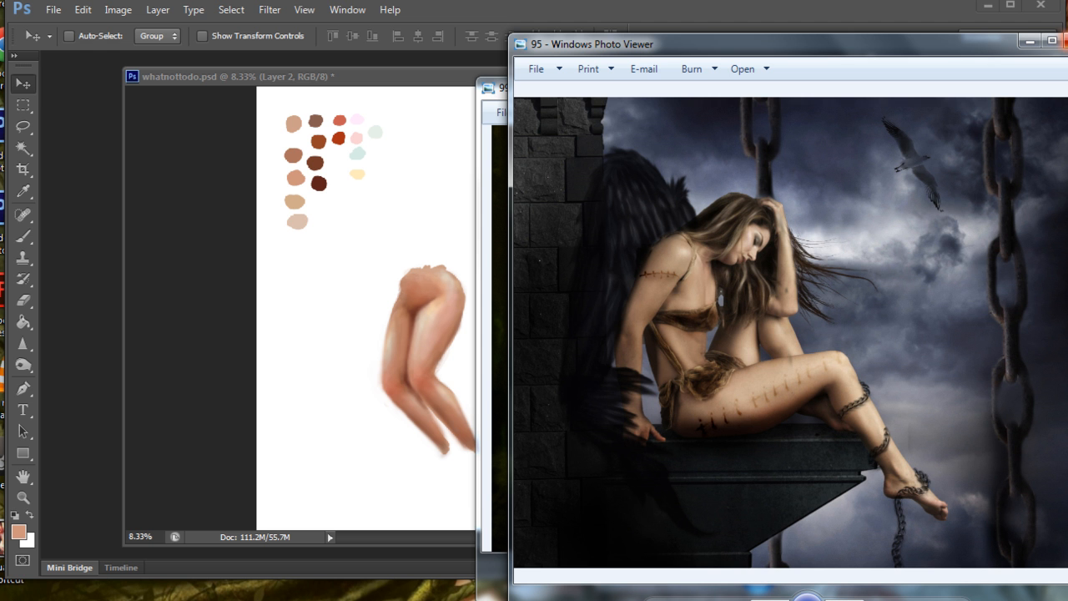
# - Close reference images 95 and 99 to return to the side-by-side legs in whatnottodo.psd in Photoshop
pyautogui.click(1065, 41)
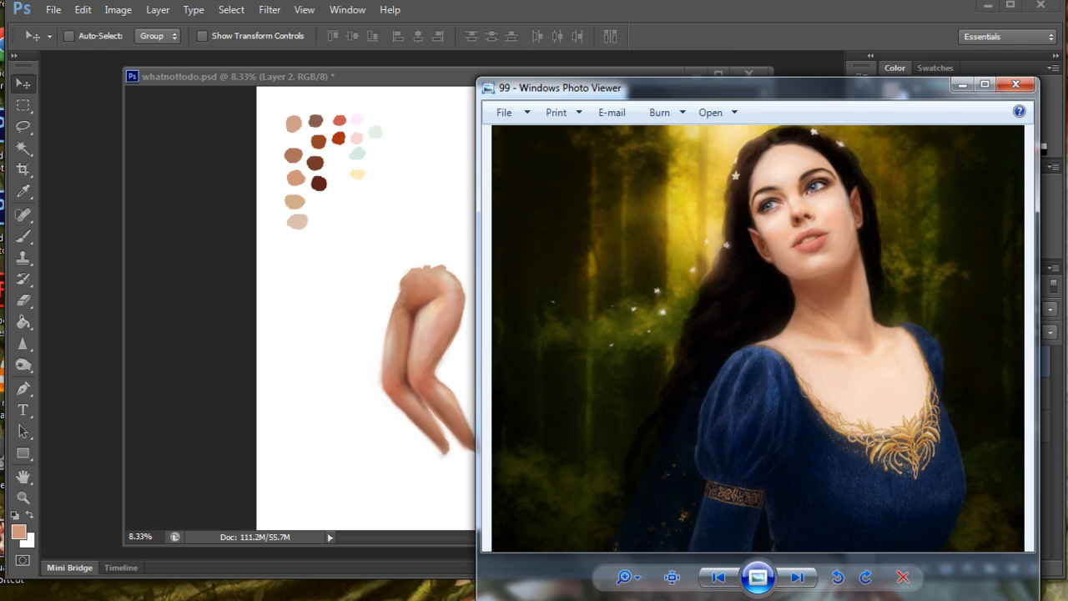
pyautogui.click(1015, 85)
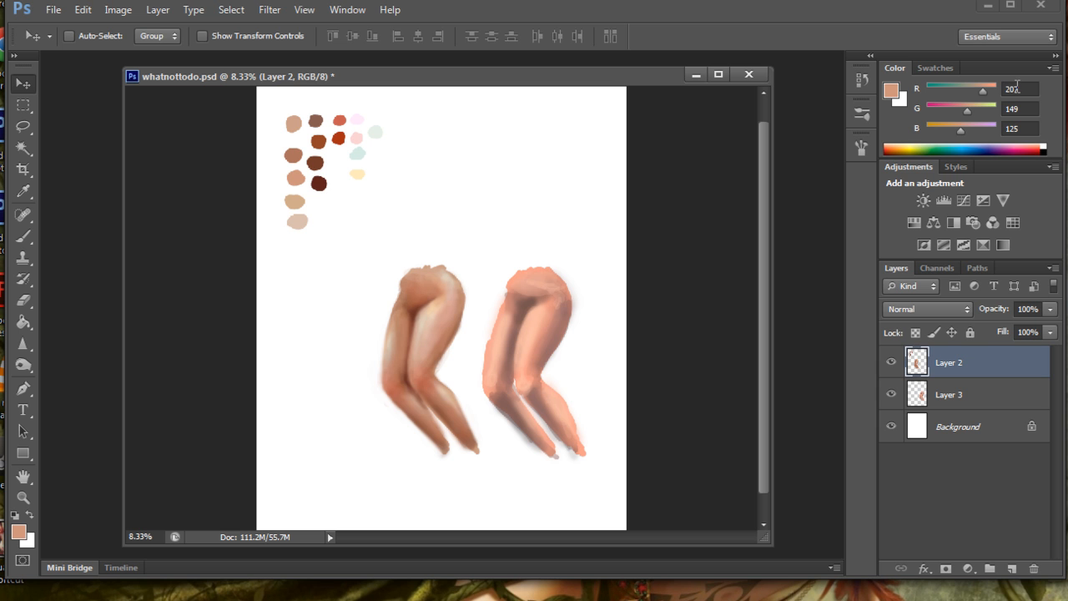